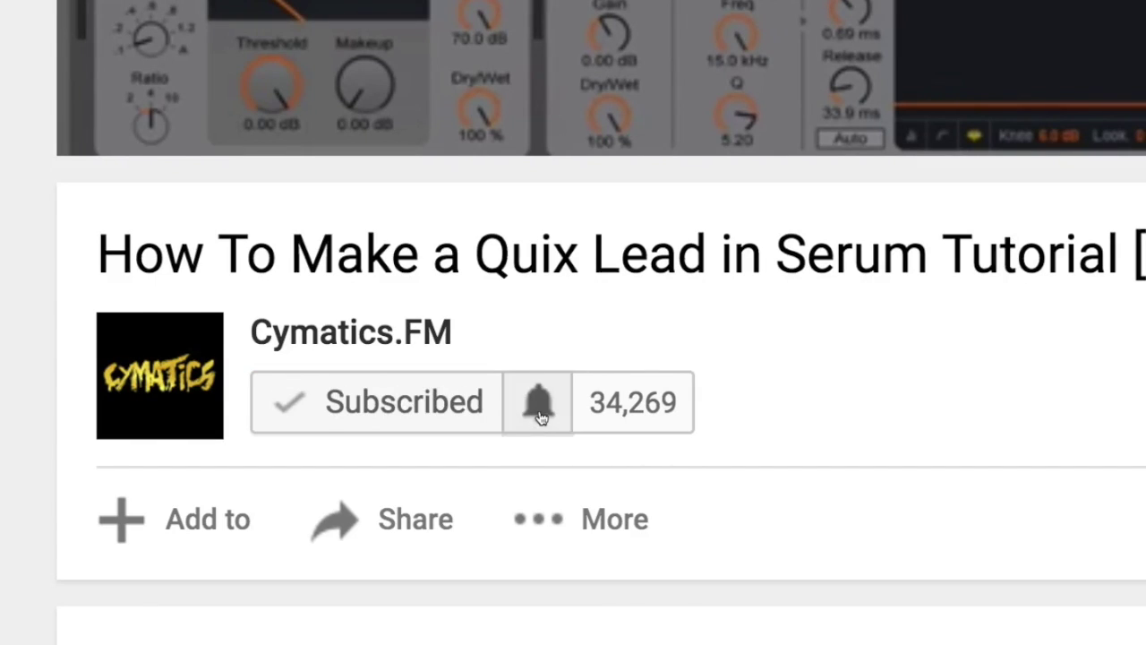
Step: Turn on all notifications for the Cymatics.FM channel and like the Quix lead tutorial video
click(540, 408)
click(177, 273)
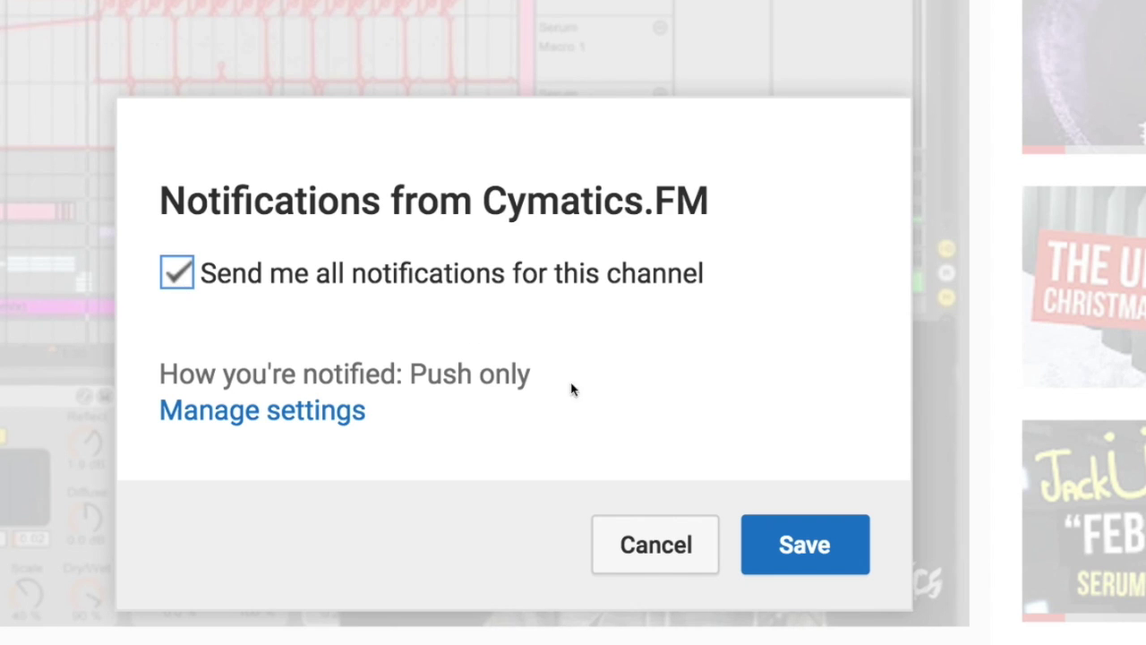
click(792, 540)
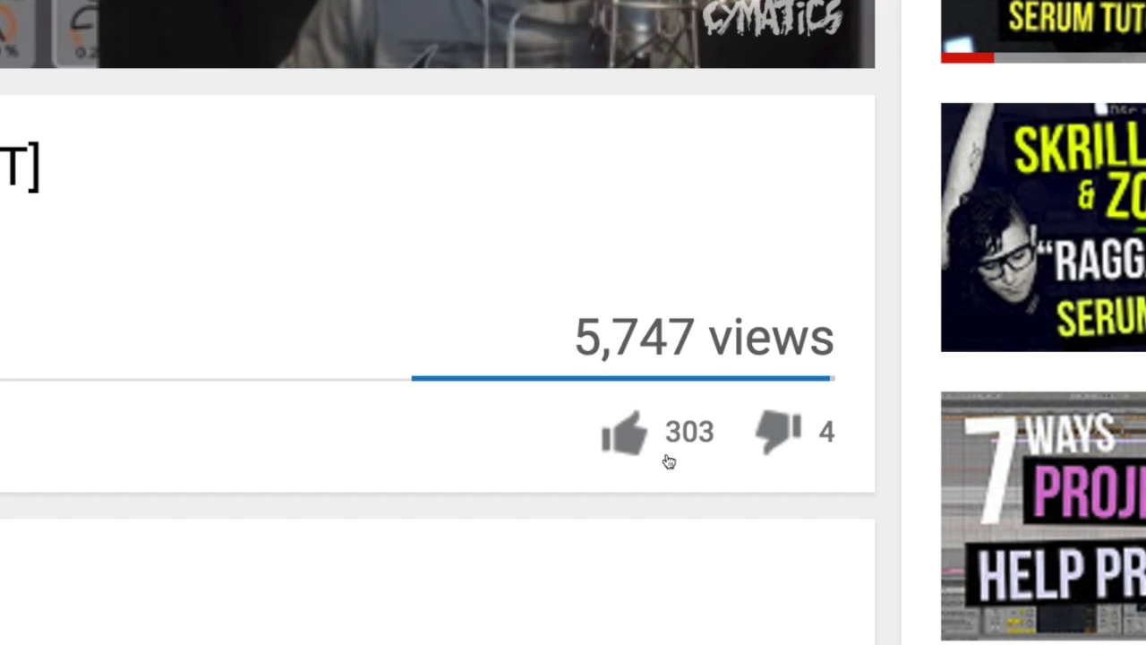
click(654, 435)
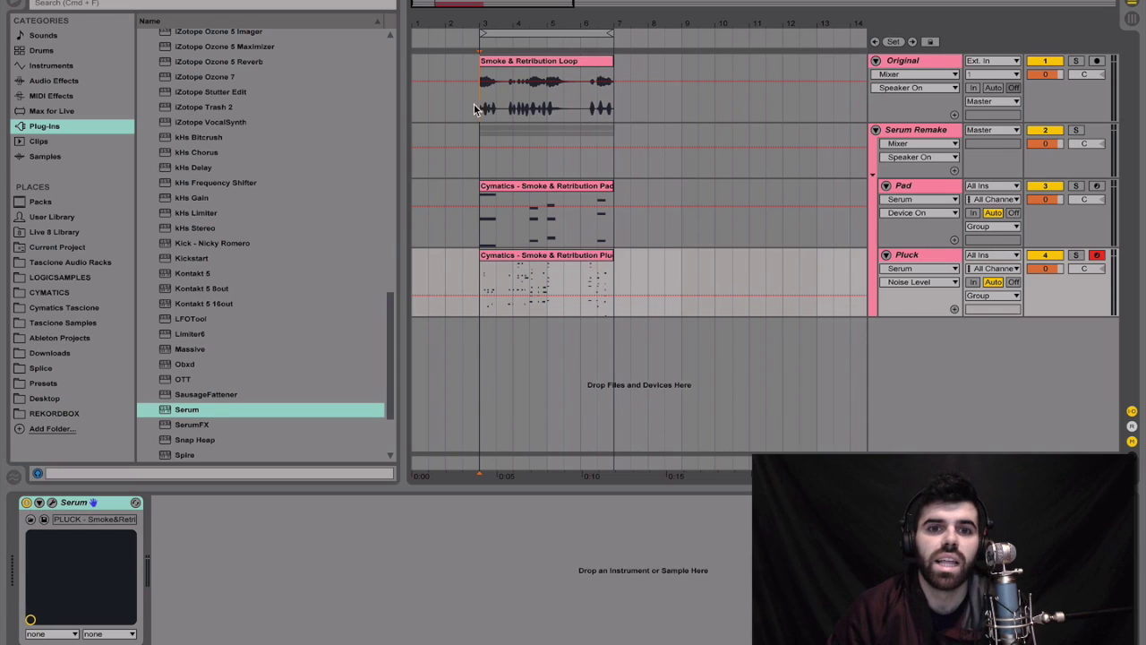
click(615, 106)
click(605, 130)
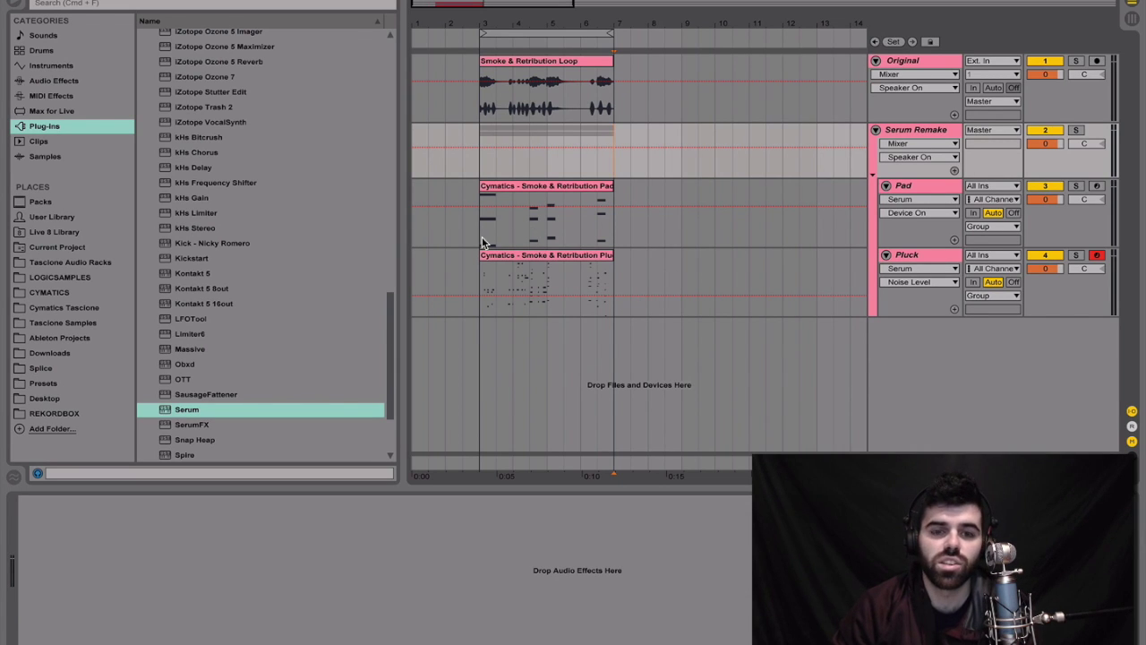
drag(477, 273, 607, 270)
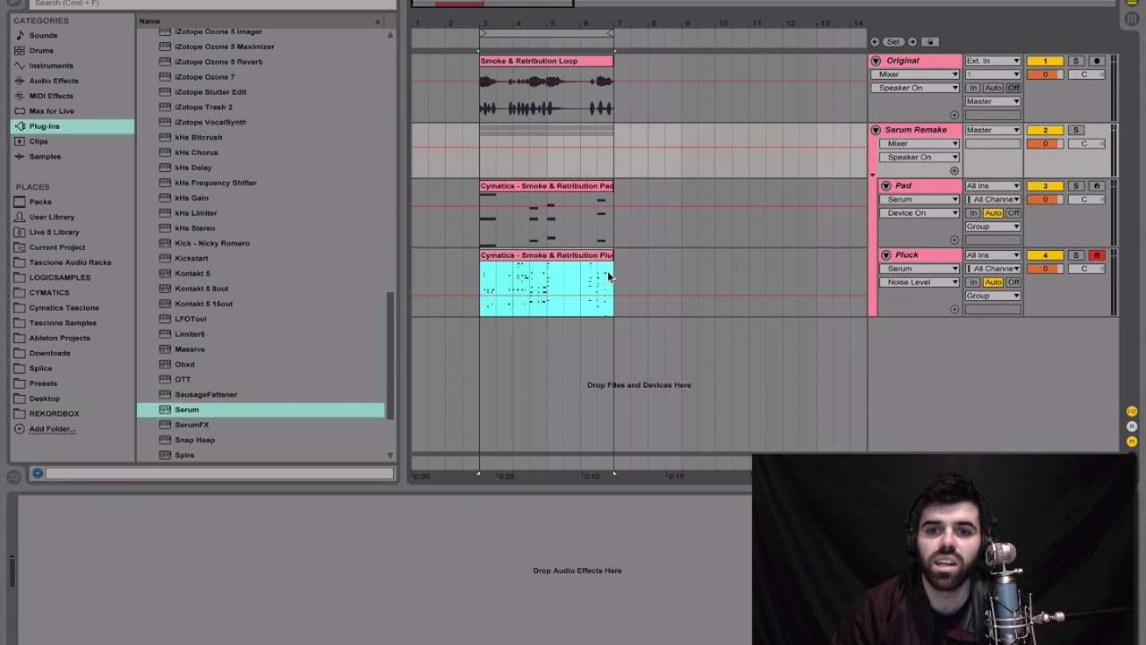
mouse_move(611, 230)
mouse_down()
mouse_move(446, 224)
mouse_move(478, 224)
mouse_up()
click(477, 225)
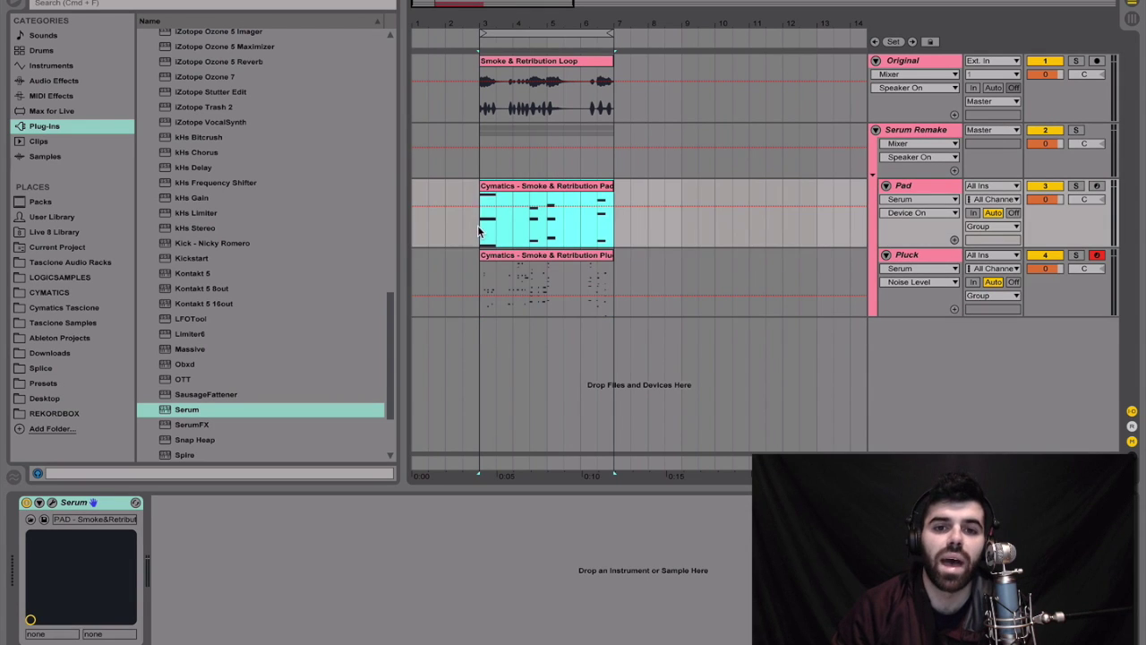
Step: Switch to Ableton Live and play the Original loop and the Serum Remake group, each soloed, to compare them
click(1095, 62)
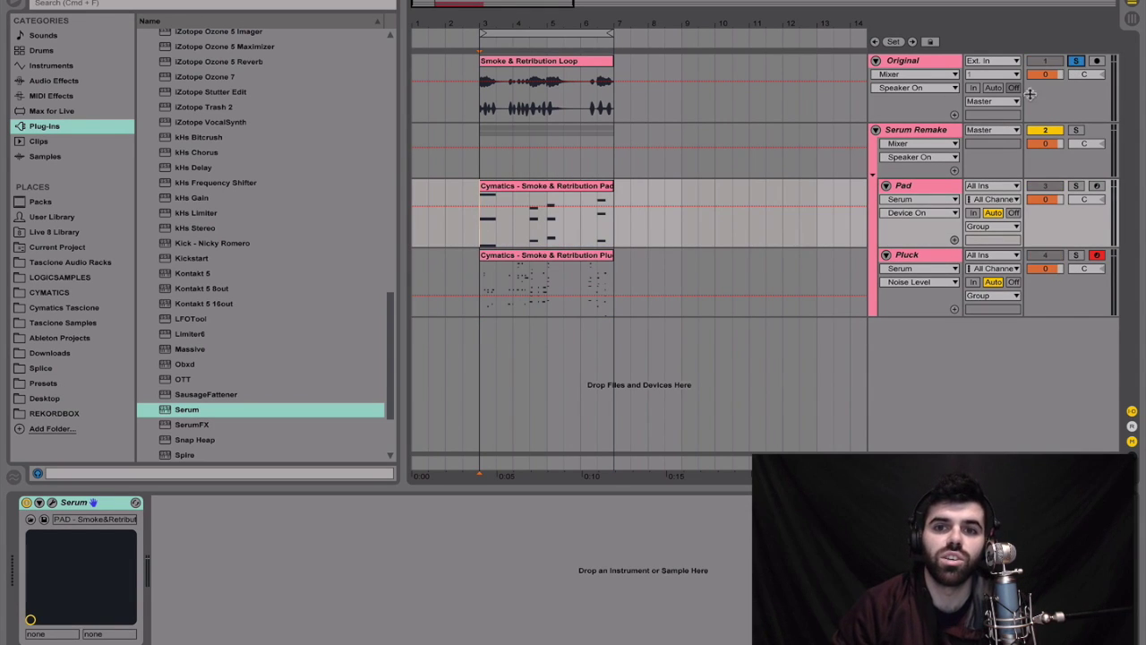
click(478, 108)
key(space)
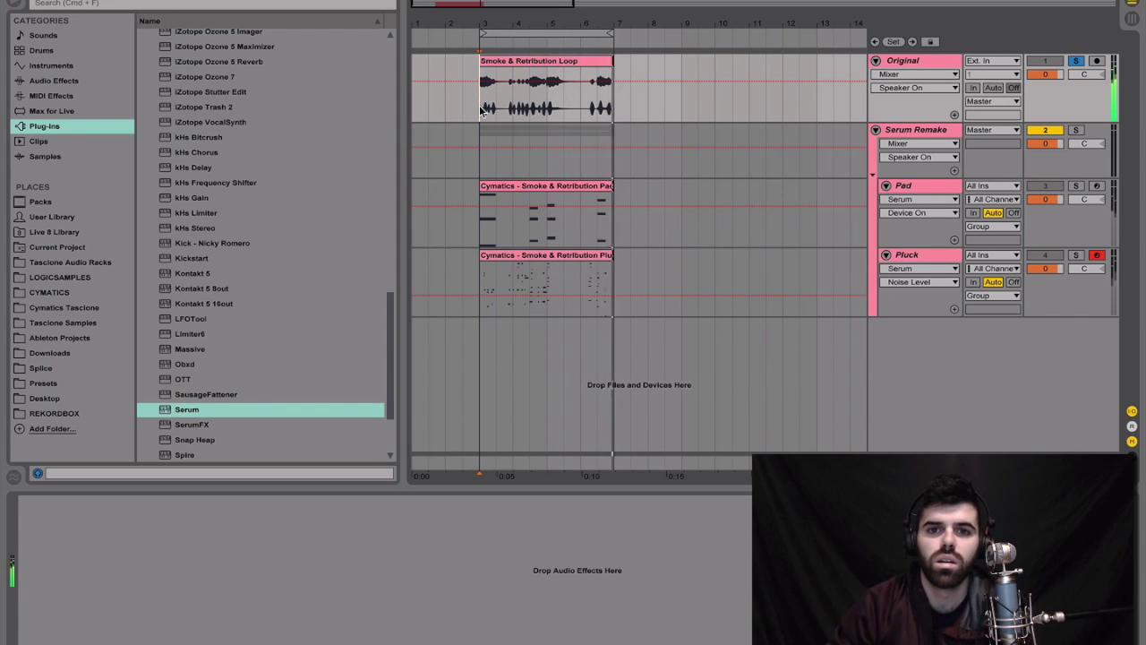
click(1076, 131)
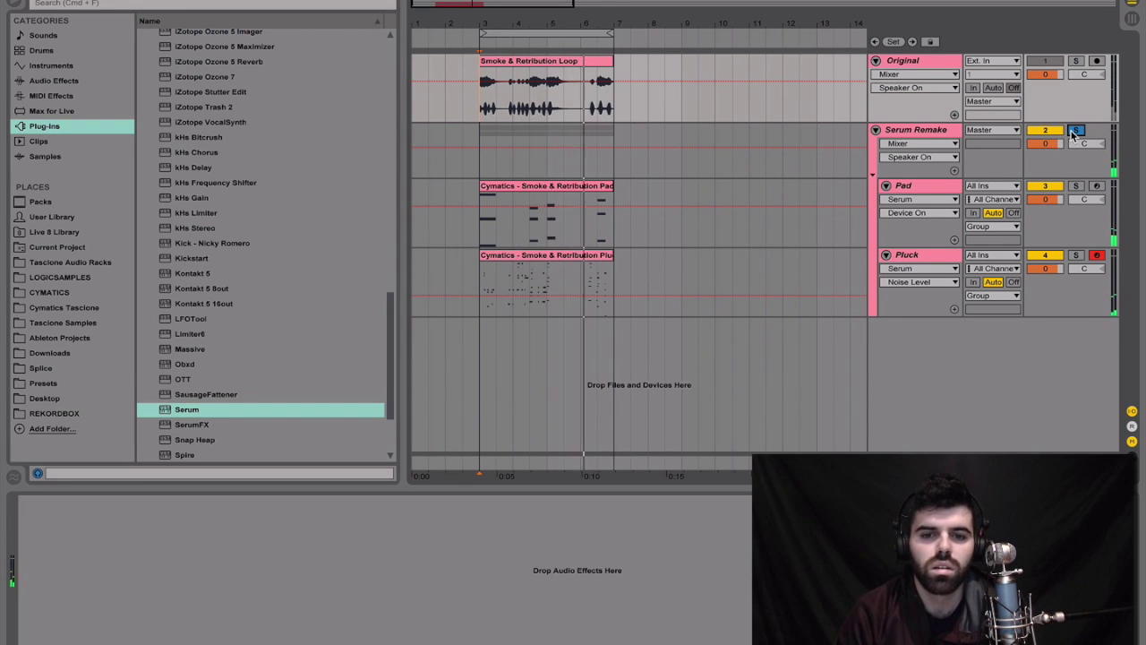
key(space)
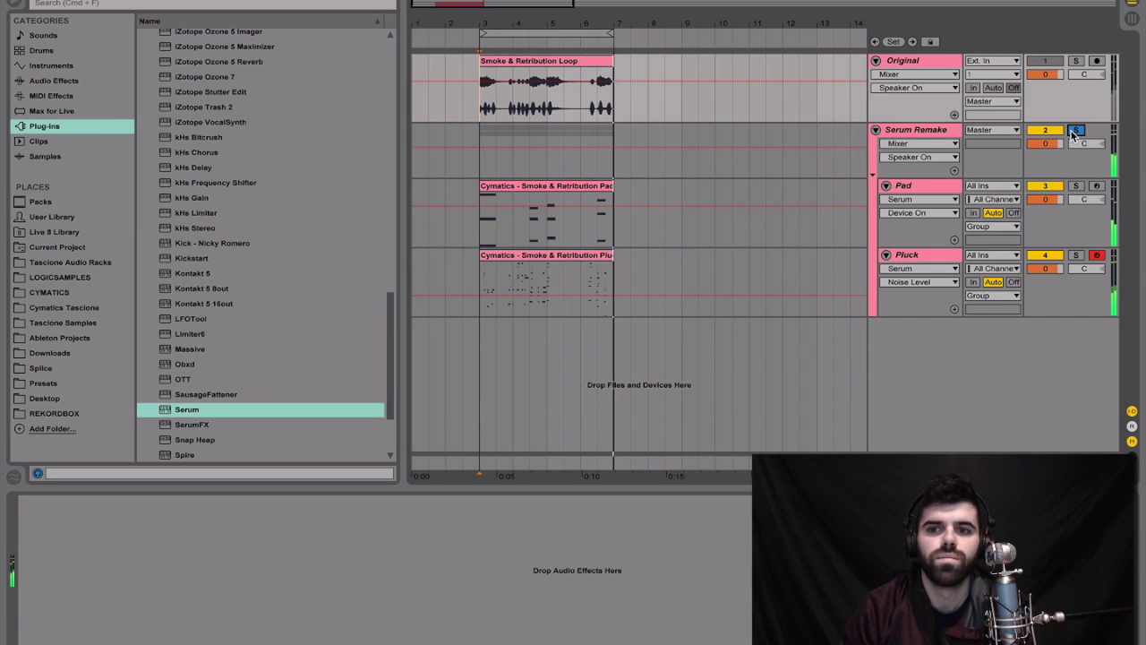
Step: Open the Pad track's Serum patch to inspect its oscillators and noise source, and close it again
click(946, 186)
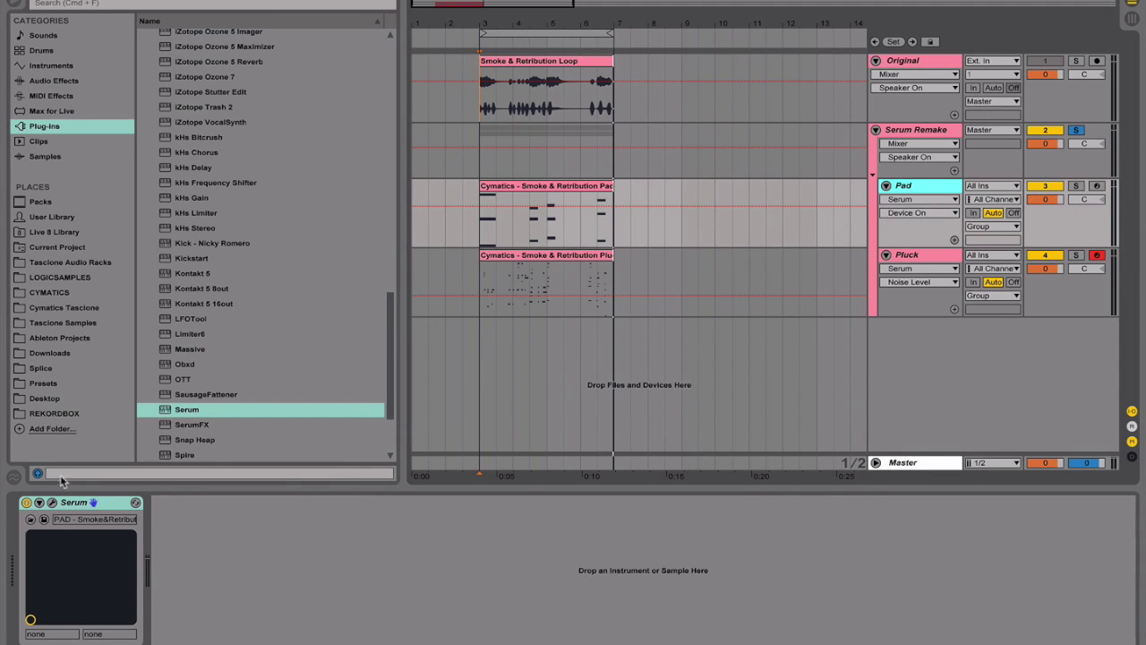
click(134, 503)
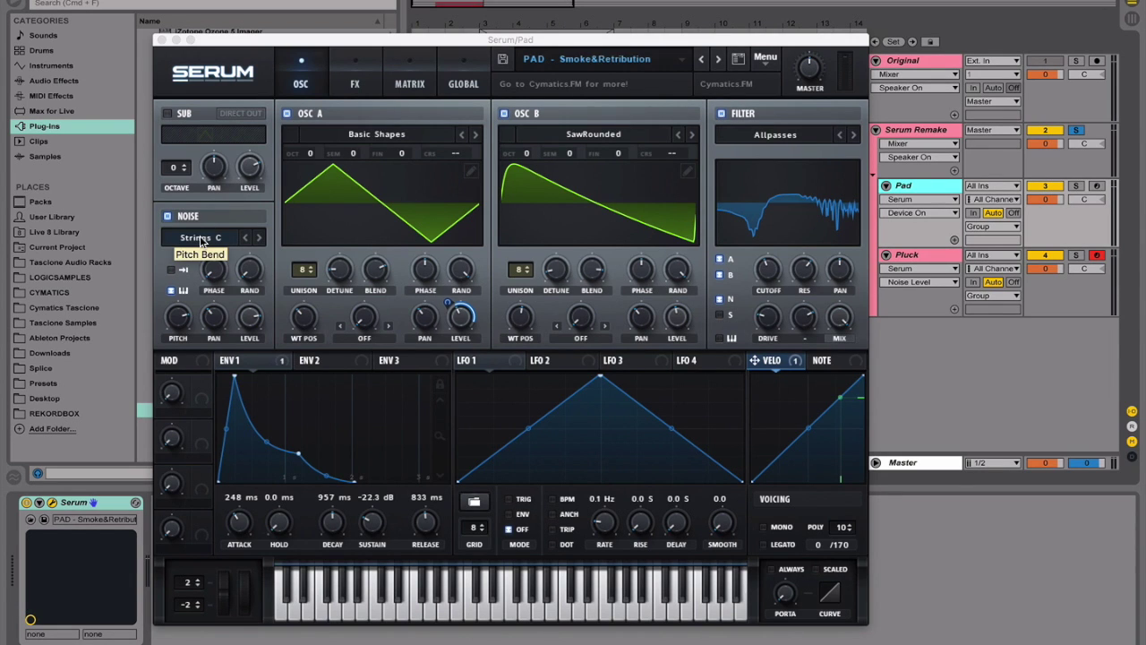
click(162, 40)
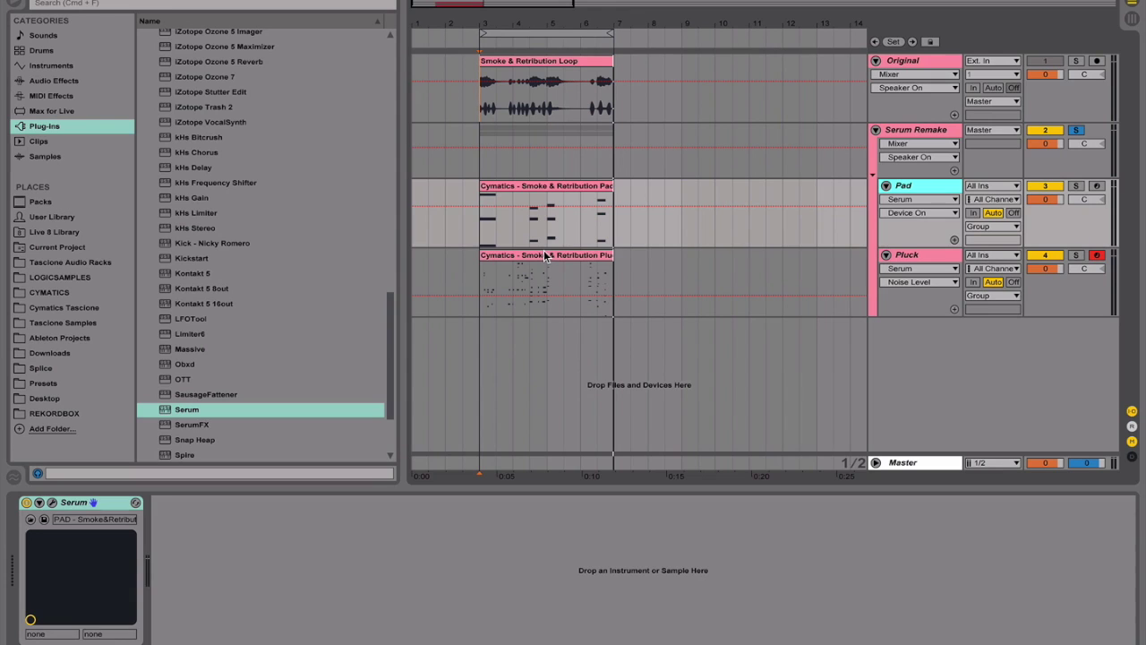
Step: Insert a MIDI track below Pluck and load Serum with its Init patch on it
click(946, 256)
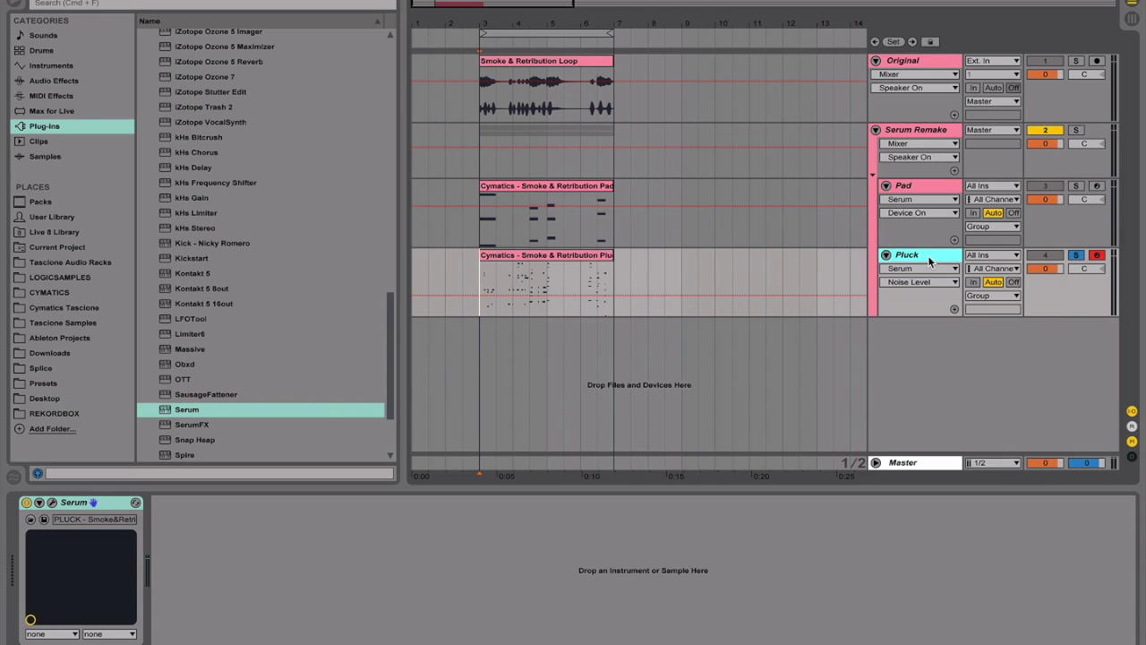
key(super+shift+t)
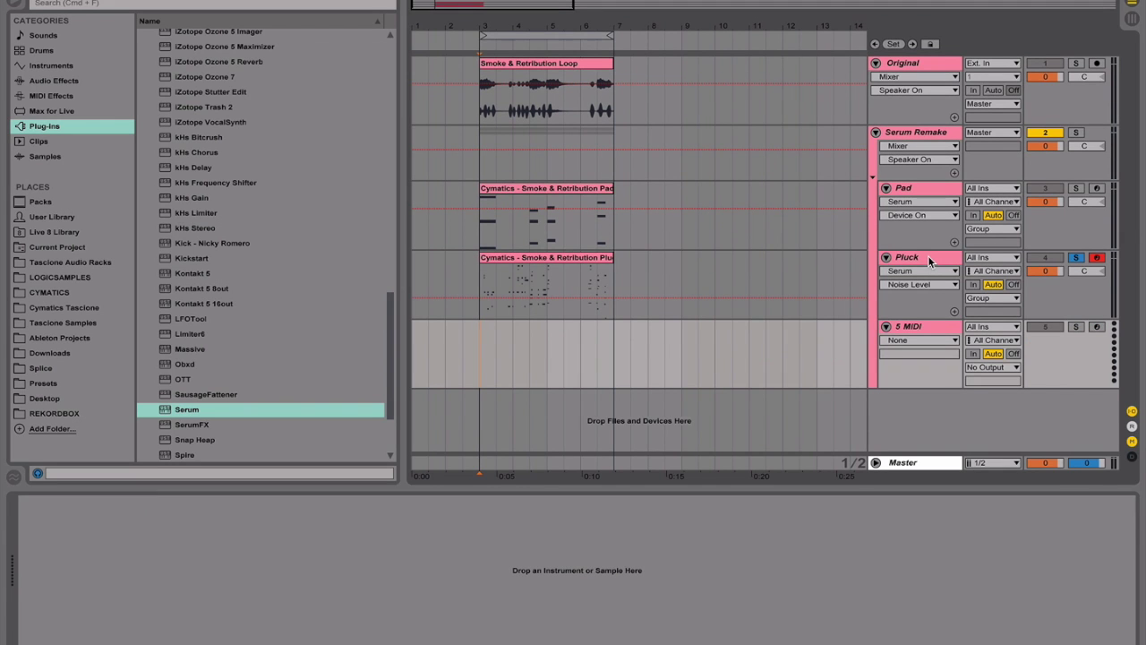
double_click(186, 410)
click(439, 64)
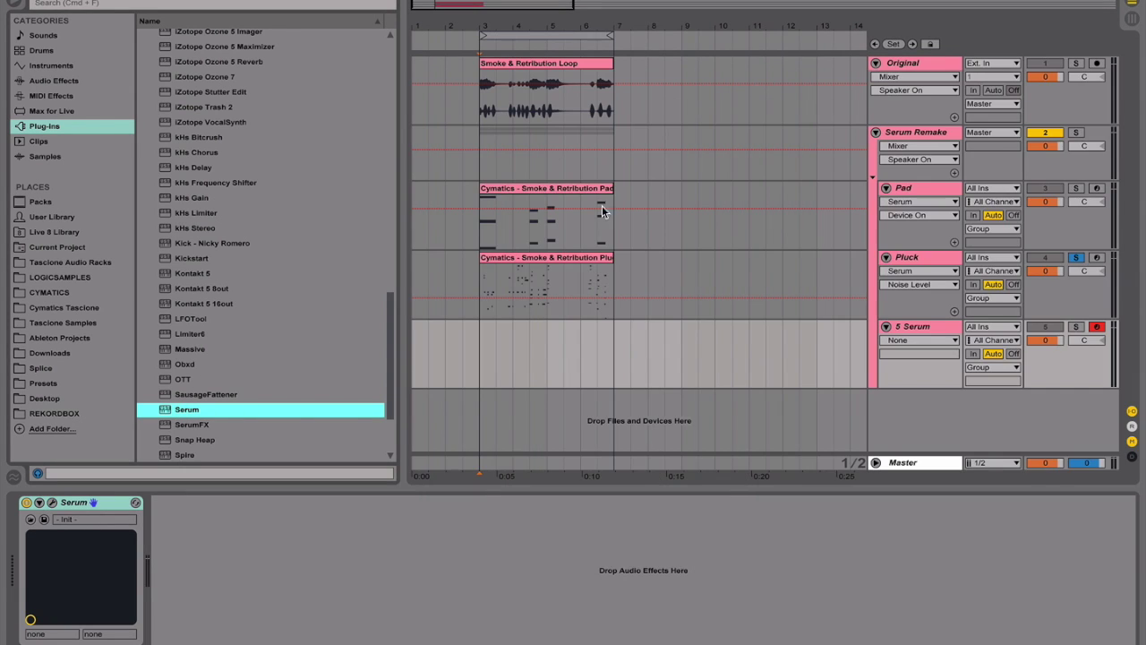
Step: Copy the Smoke & Retribution Pluck MIDI clip onto the new Serum track at bar 3
click(551, 260)
drag(551, 259, 558, 336)
click(937, 326)
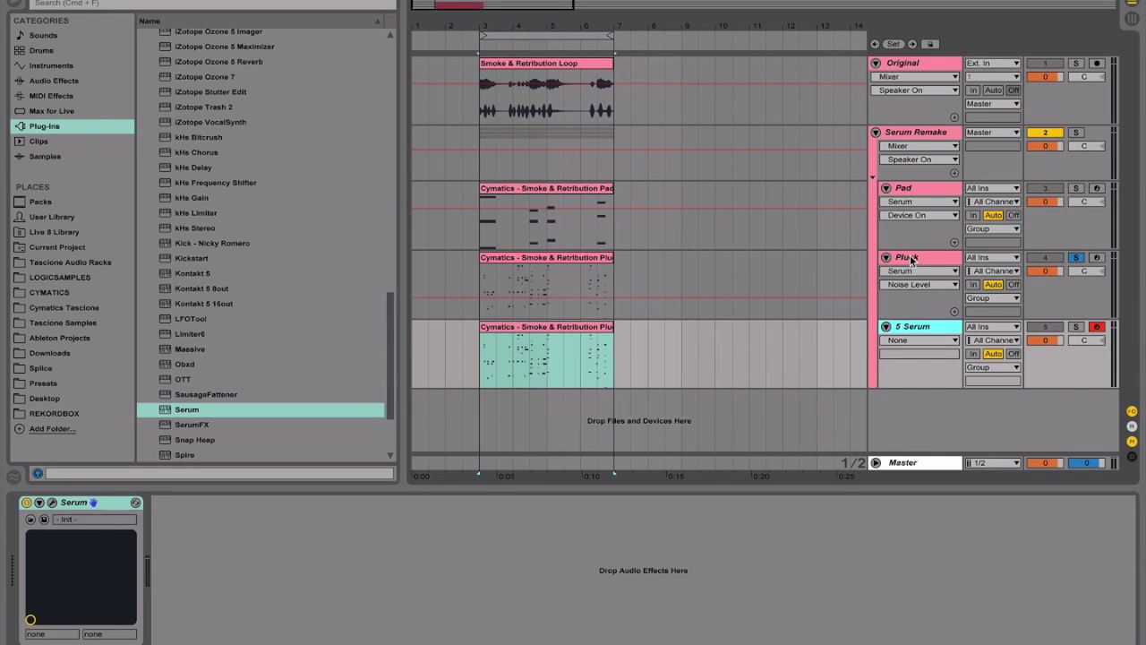
Step: Examine the notes in the Pluck MIDI clip and play back the pluck part from bar 3
double_click(527, 265)
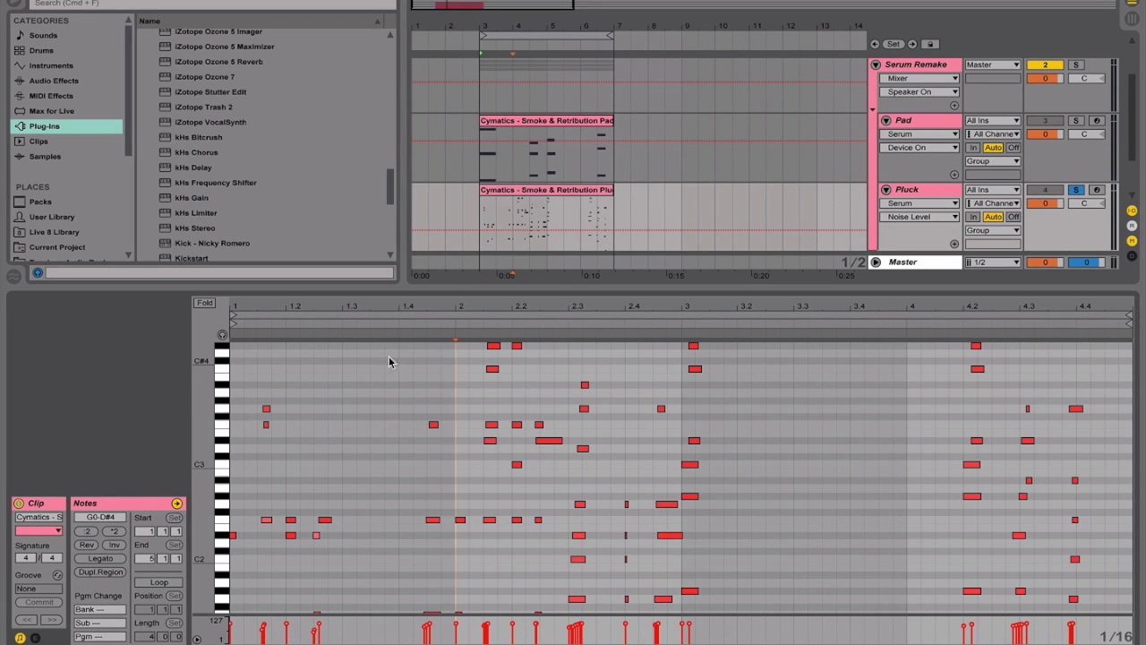
scroll(501, 397, up, 2)
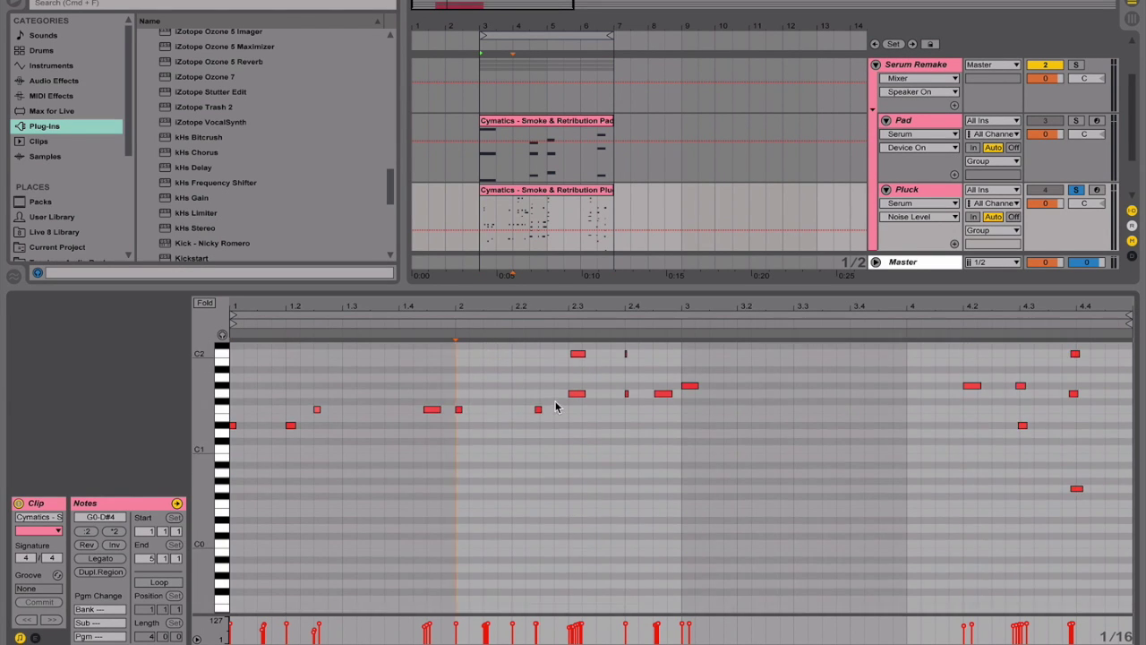
scroll(643, 238, down, 3)
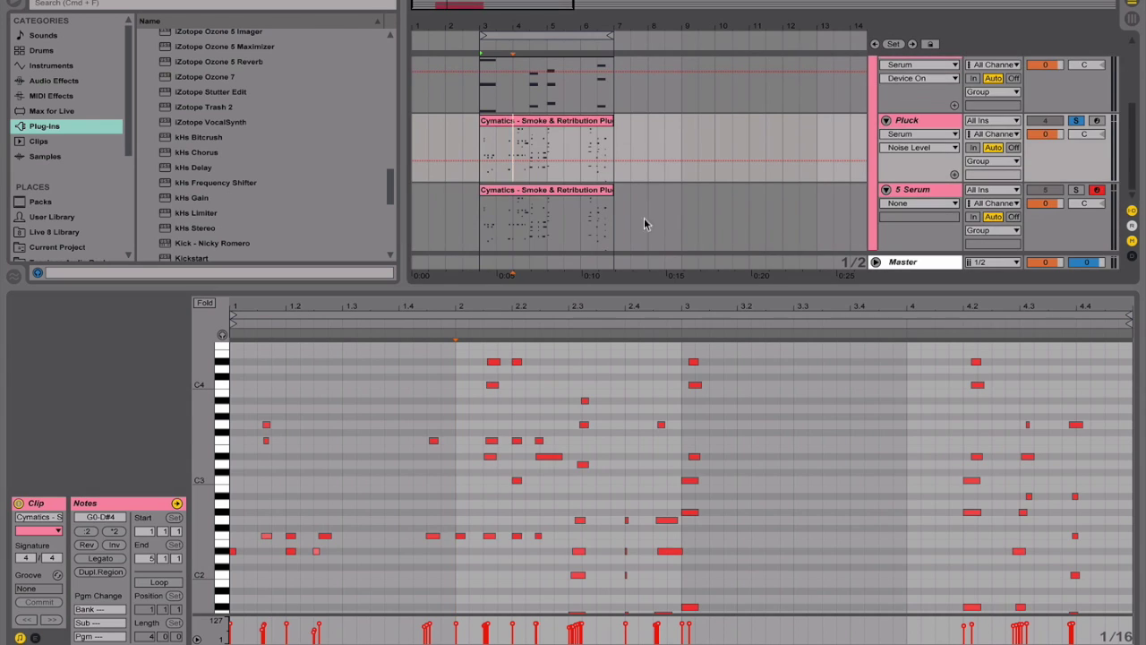
click(479, 218)
key(space)
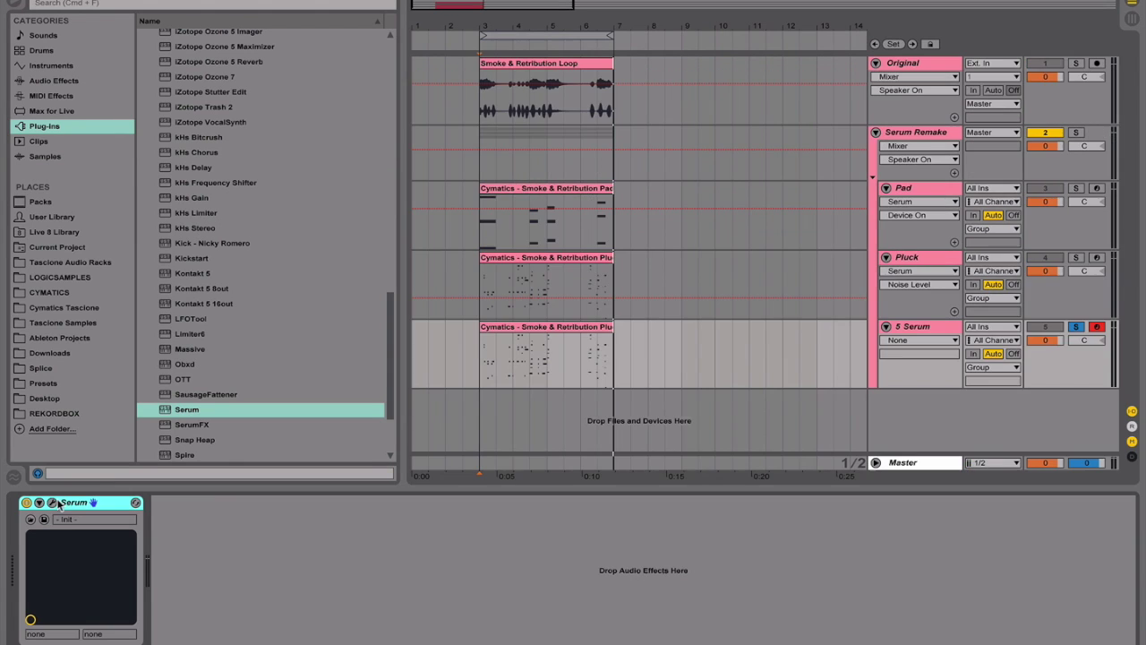
Step: Open Serum on the new track and enable oscillator B and the noise oscillator
click(52, 503)
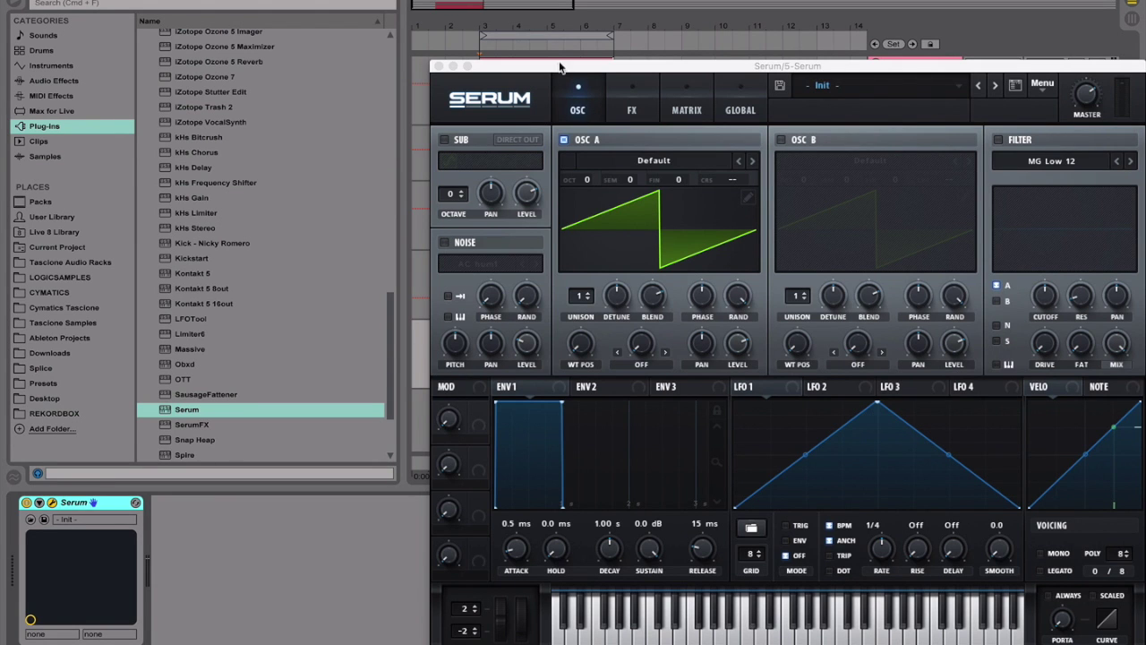
drag(577, 72, 376, 24)
click(652, 91)
click(314, 194)
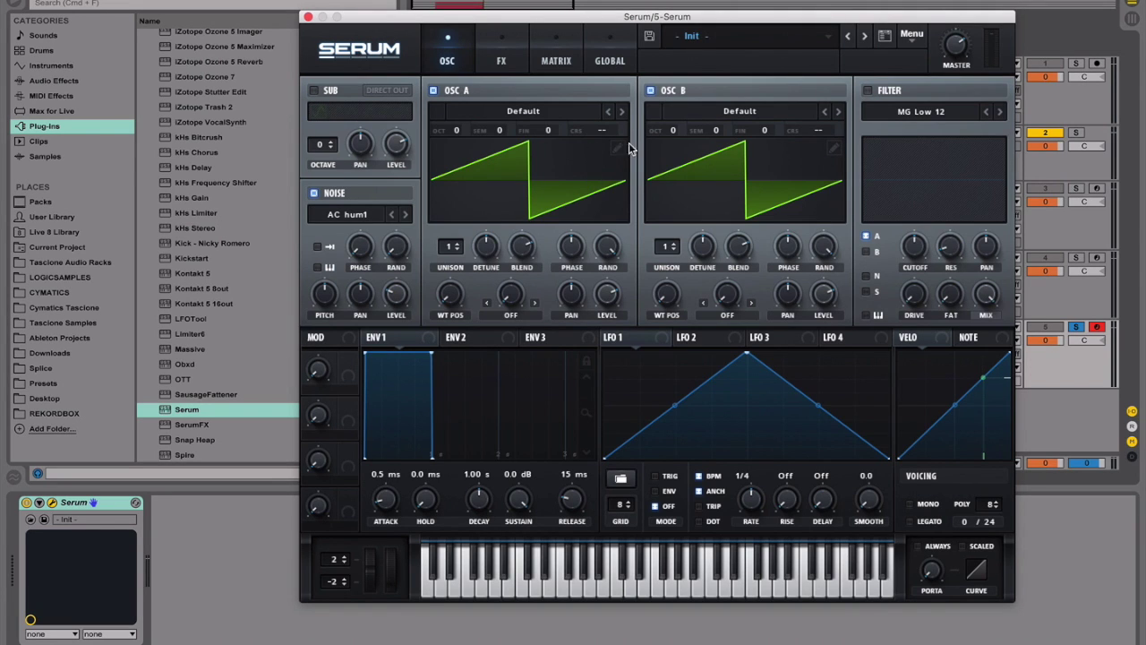
Step: Raise oscillator A's octave to +1 and pan oscillator A to 14R
drag(458, 133, 456, 122)
click(573, 295)
click(576, 303)
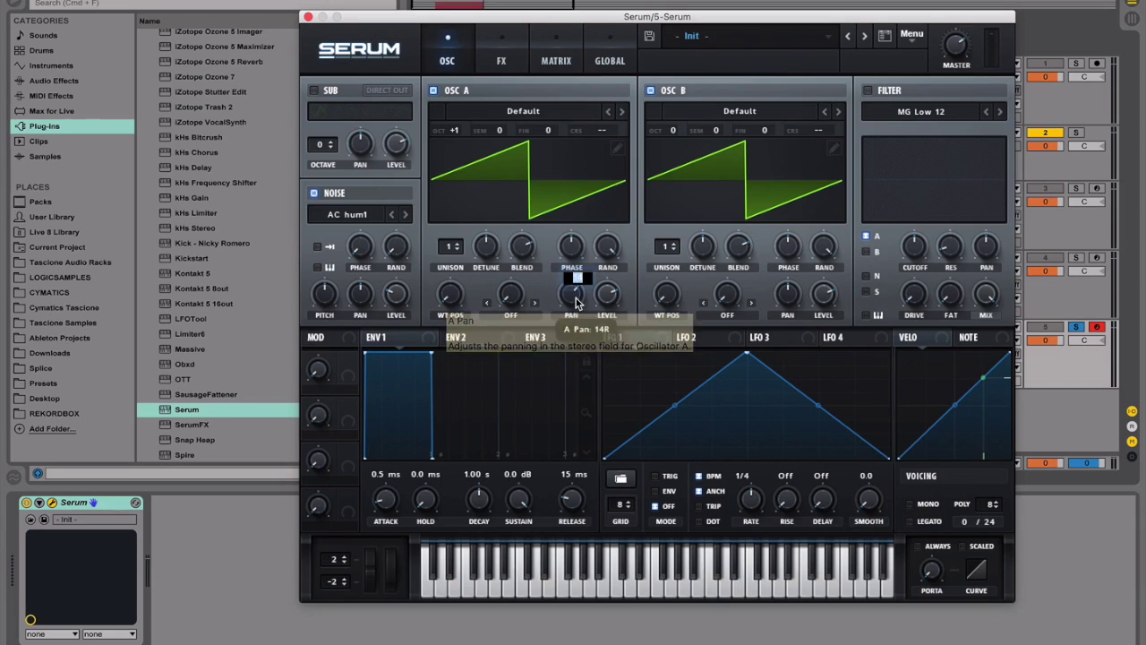
Step: Check Serum's global preference for typable values on controls, and close and reopen the plug-in
click(613, 60)
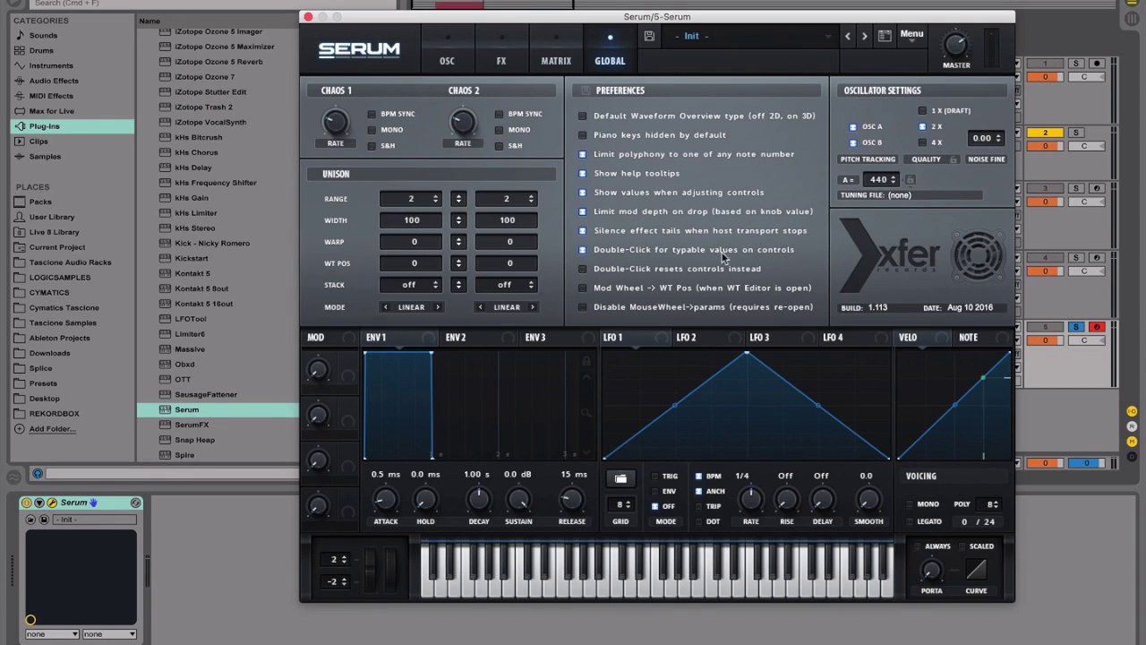
click(583, 250)
click(307, 17)
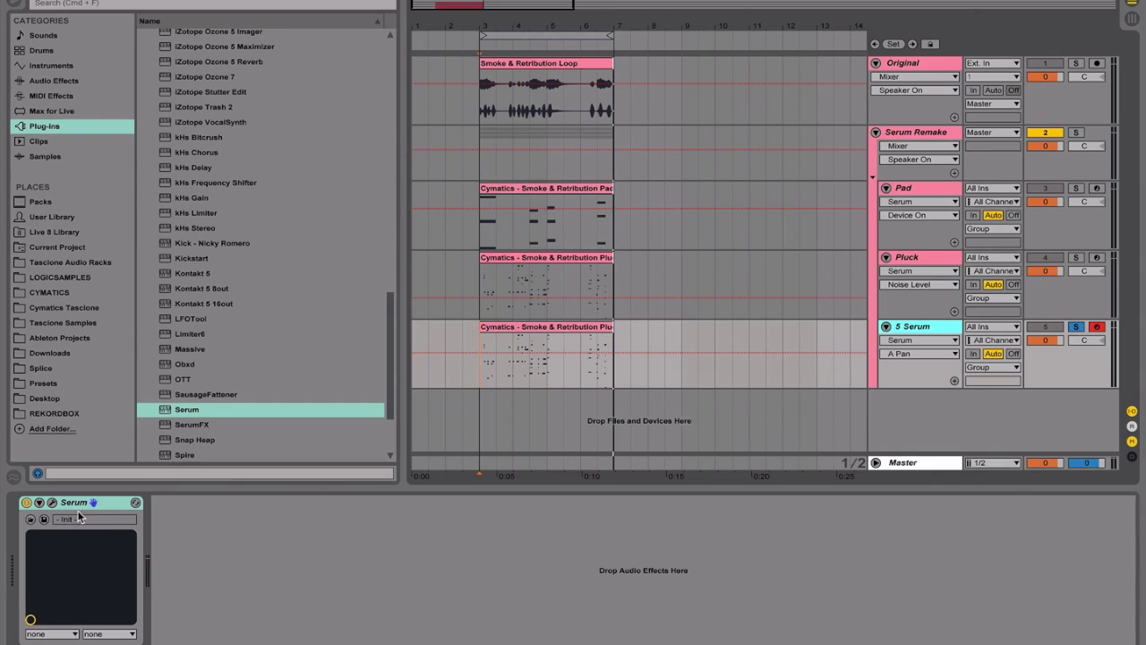
click(52, 503)
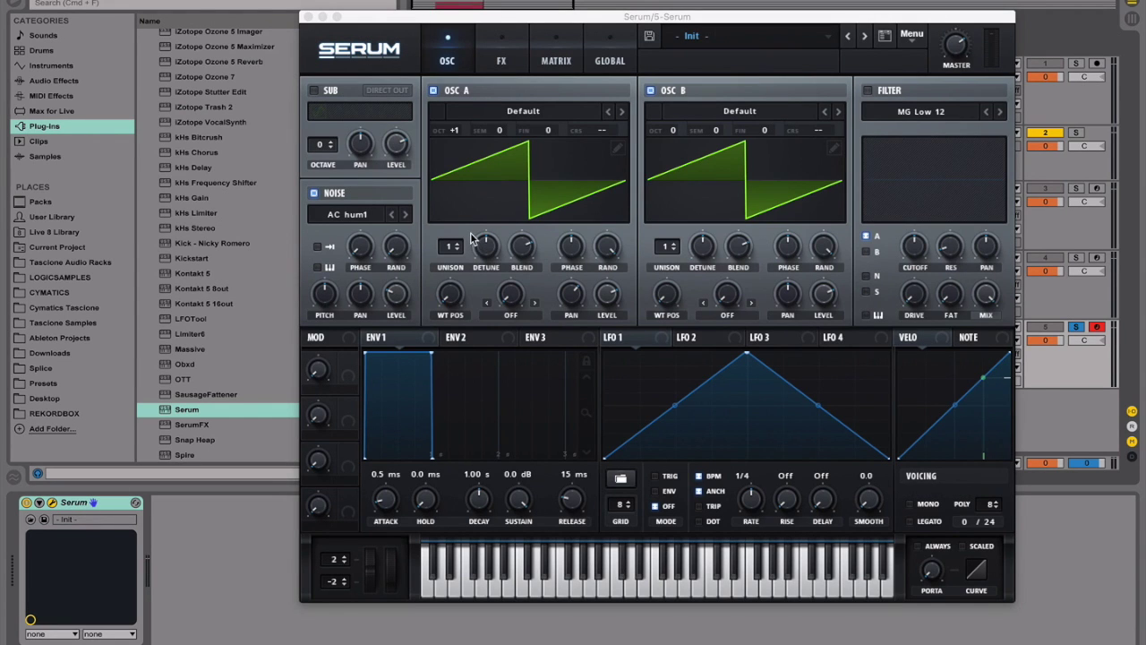
Step: Set oscillator B's unison to 4 voices and reduce its detune amount
drag(667, 249, 675, 217)
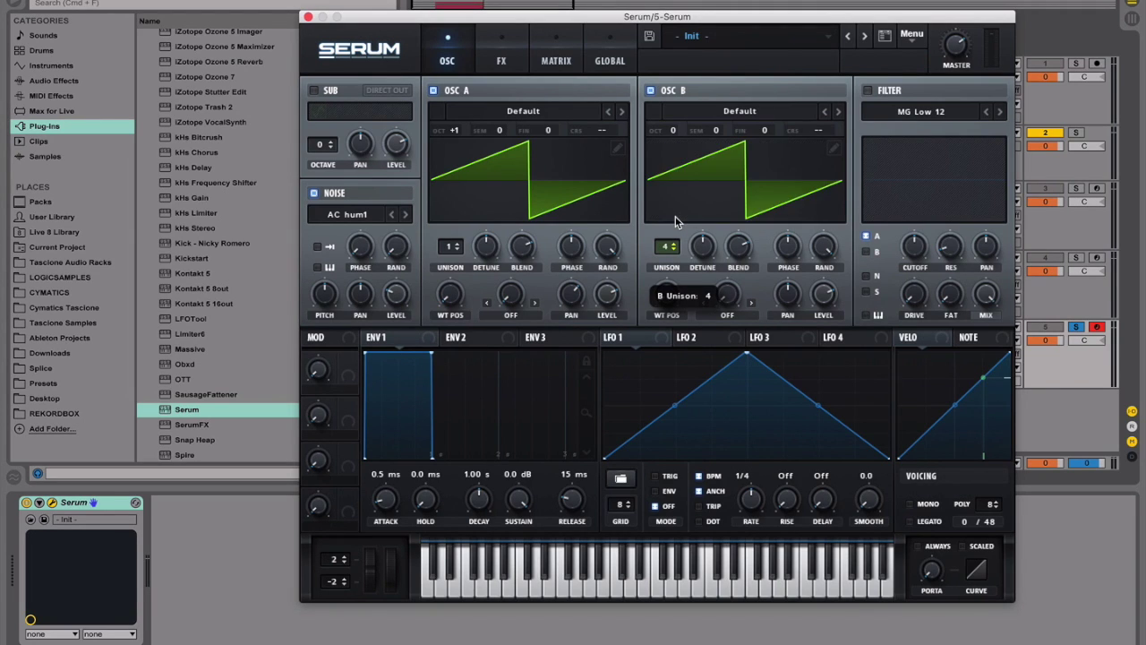
double_click(707, 251)
text(.)
key(Return)
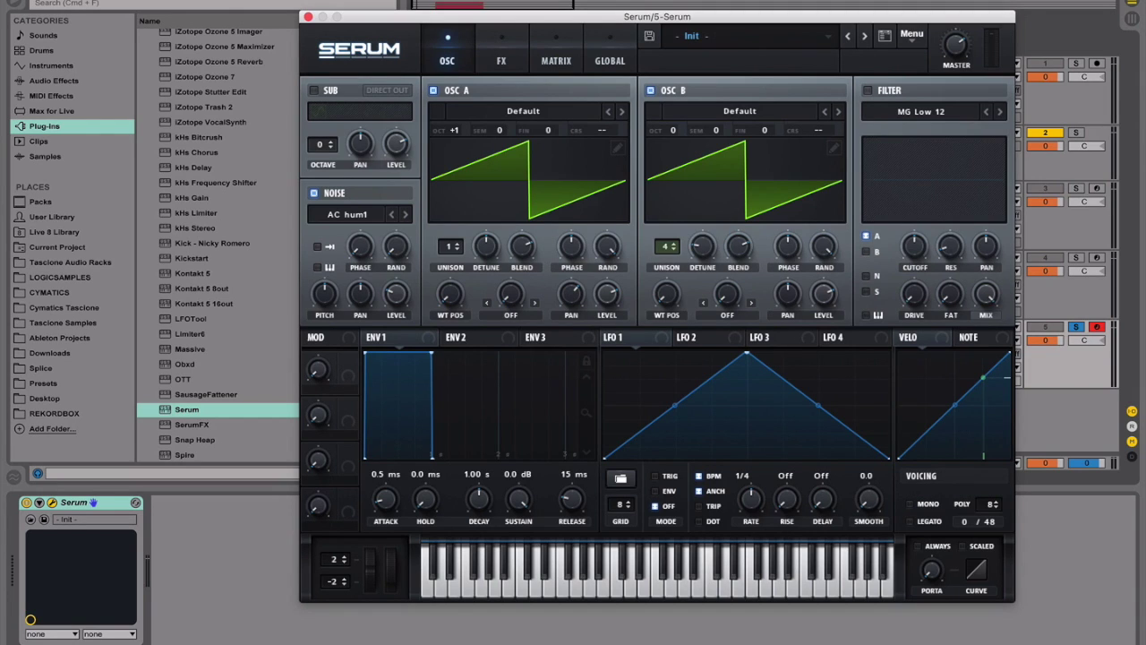
Step: Set oscillator B's pan to 15 and close the Serum window
double_click(785, 297)
text(15)
key(Return)
click(308, 17)
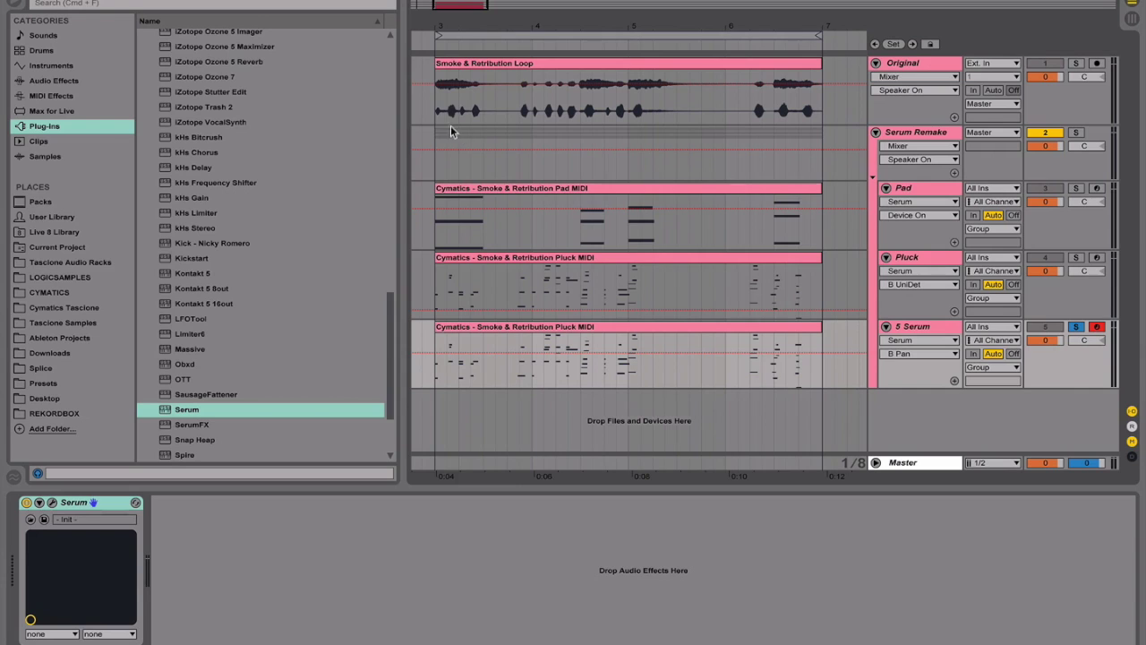
mouse_move(450, 122)
mouse_down()
mouse_move(822, 116)
mouse_move(436, 114)
mouse_up()
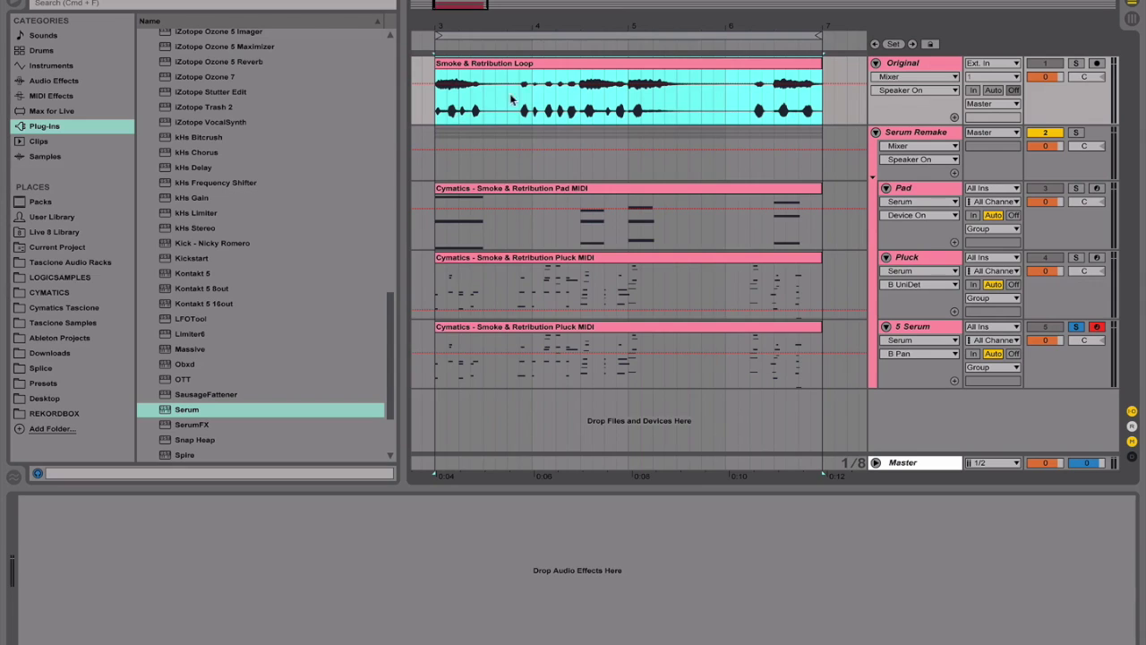
scroll(490, 105, left, 5)
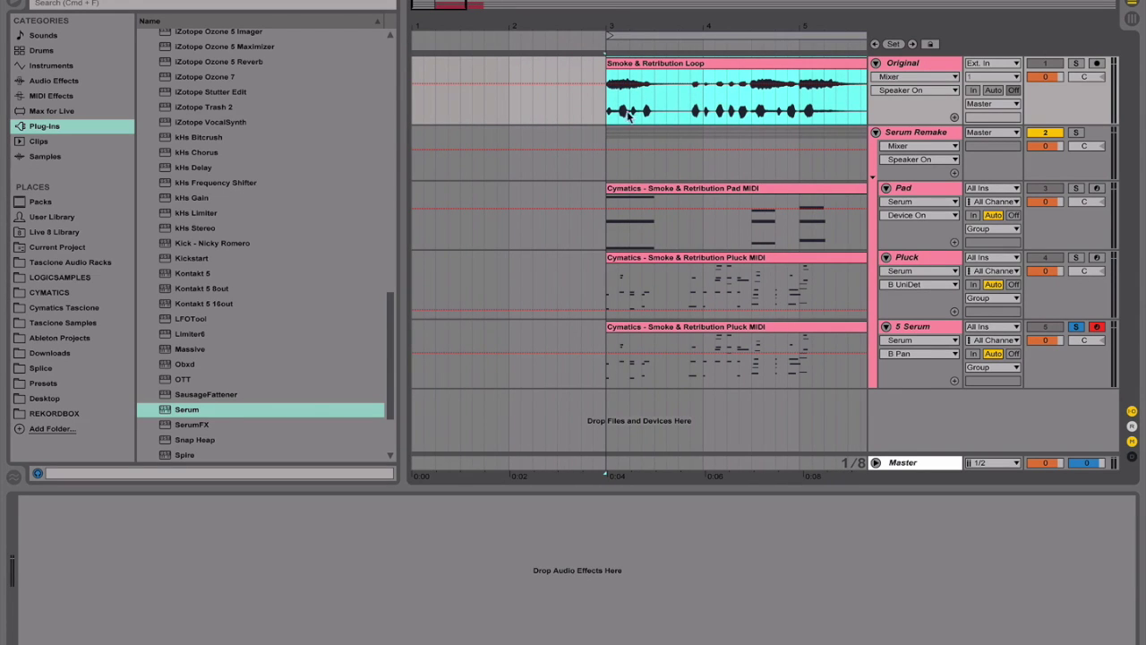
scroll(707, 111, right, 5)
scroll(571, 160, left, 2)
Step: Reopen Serum on track 5, load the Analog noise "ARP circuit", and adjust the noise oscillator's pitch and level
click(954, 329)
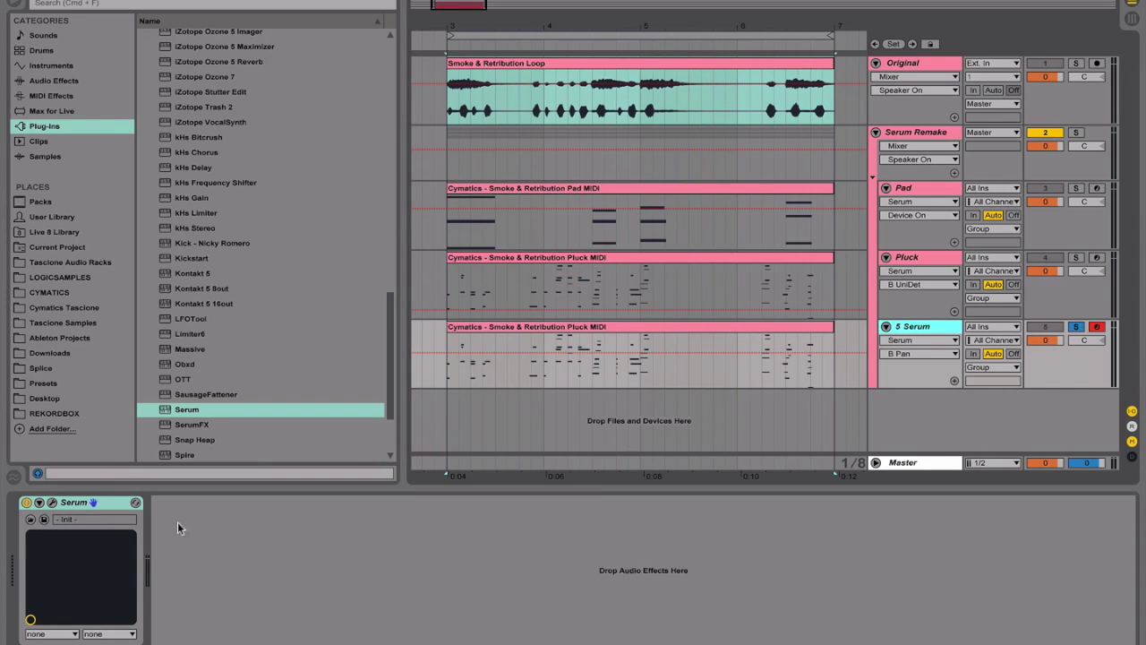
click(51, 503)
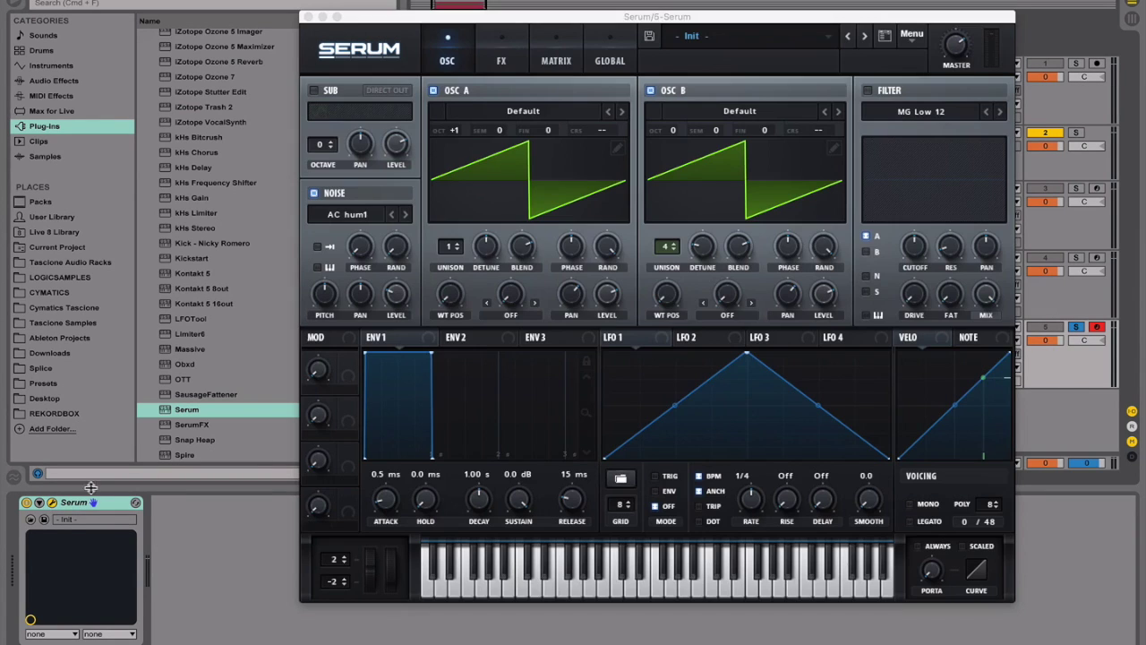
click(697, 123)
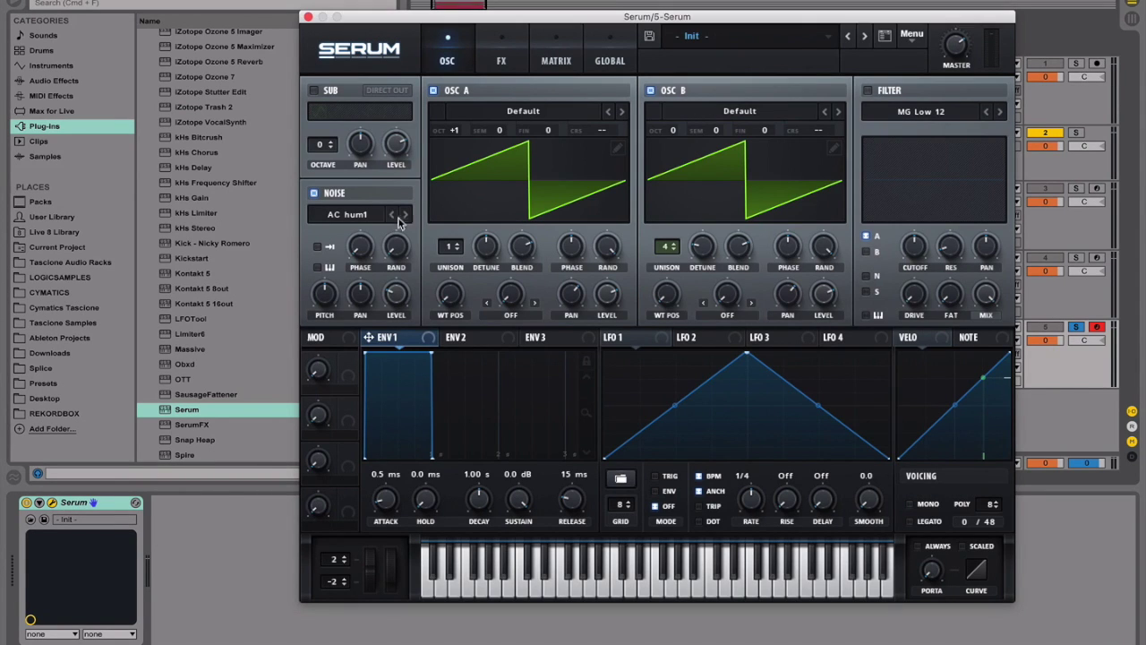
click(329, 220)
mouse_move(345, 234)
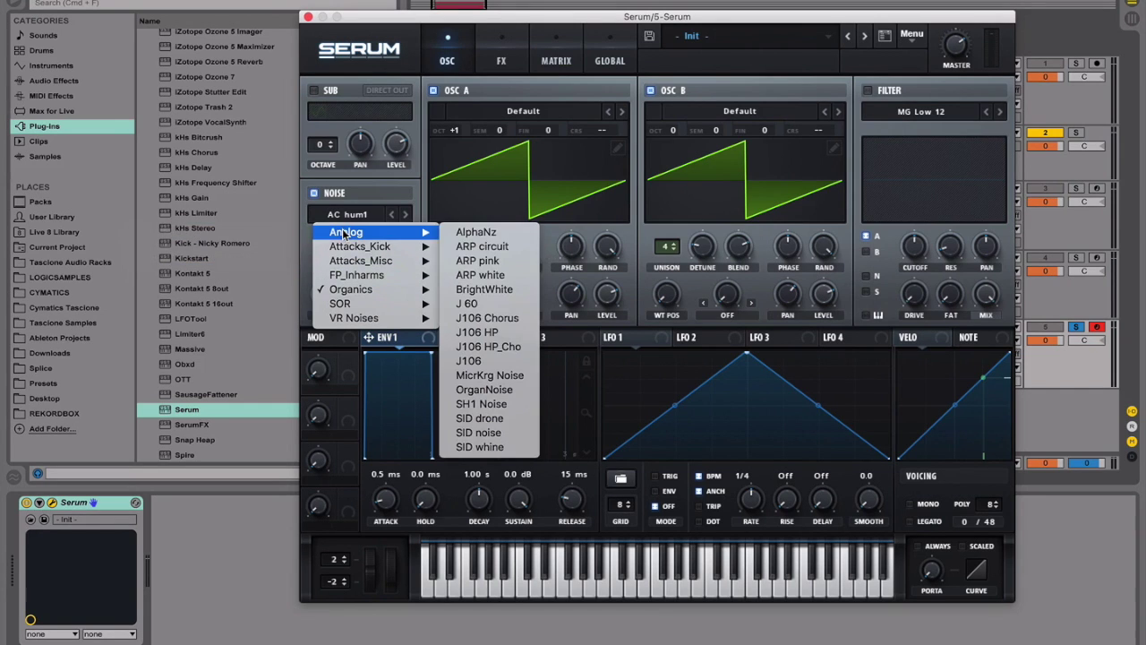
click(508, 251)
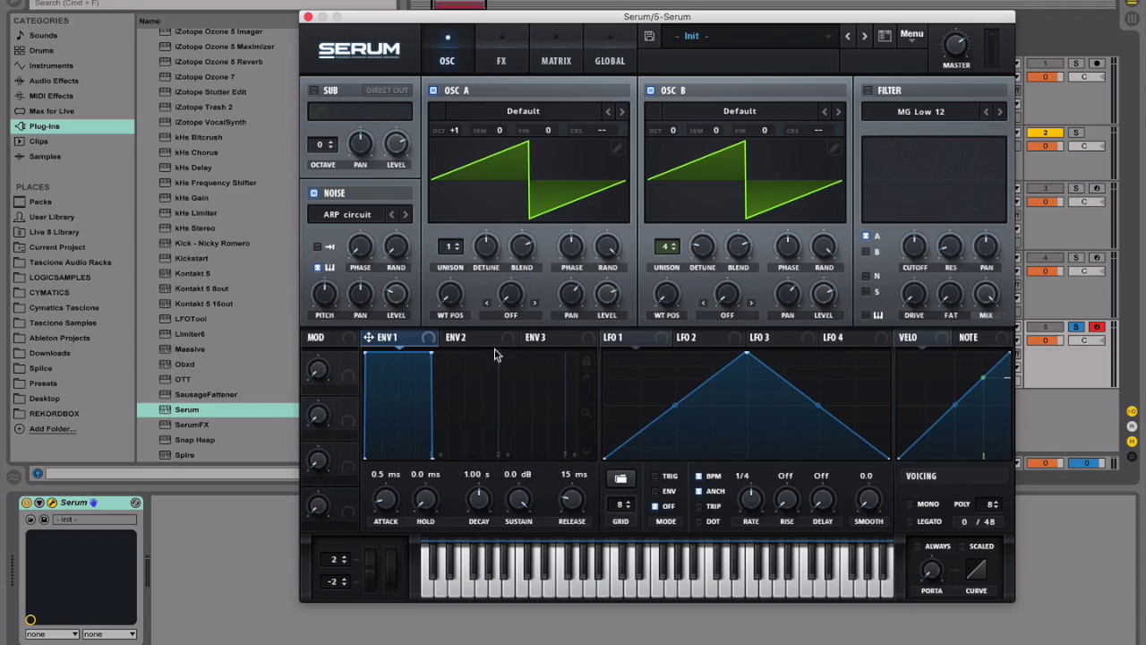
mouse_move(328, 297)
mouse_move(405, 291)
Step: Set envelope 1's attack to 53 ms and decay to 230 ms, and lower its sustain to the minimum
double_click(395, 505)
text(53)
key(Return)
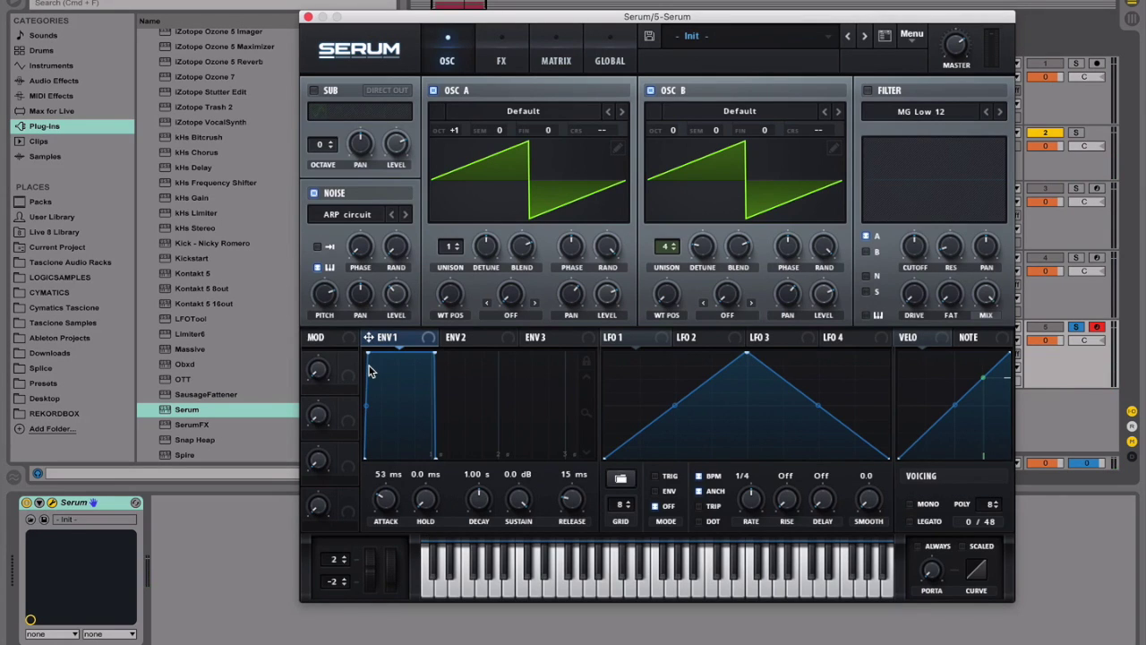
double_click(482, 503)
text(230)
key(Return)
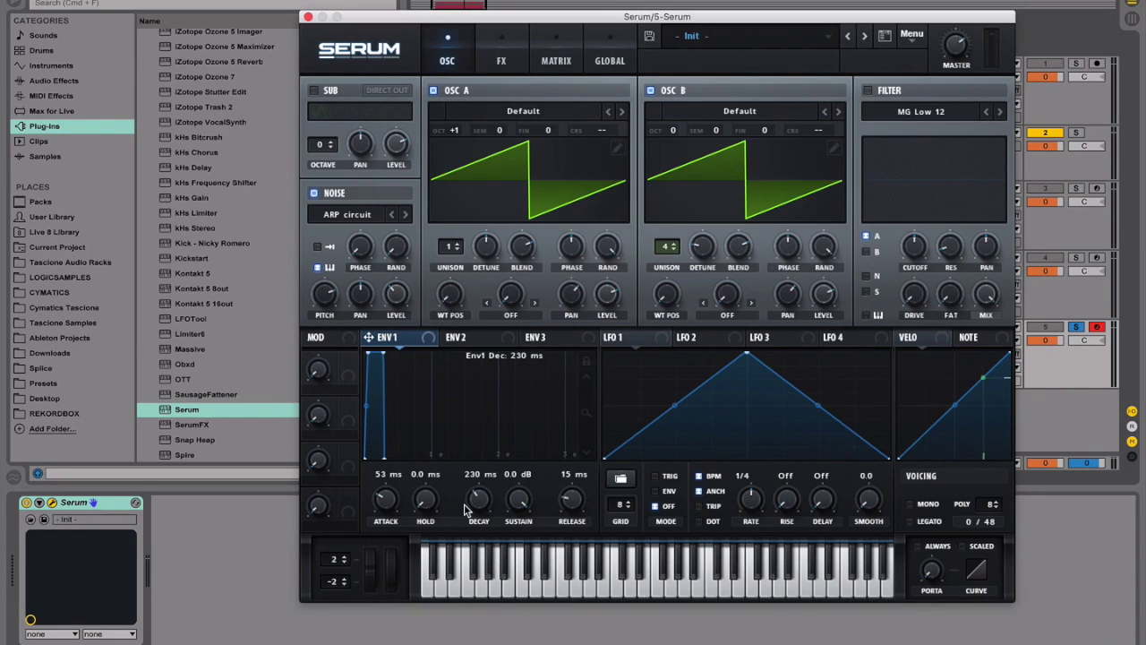
drag(519, 499, 515, 580)
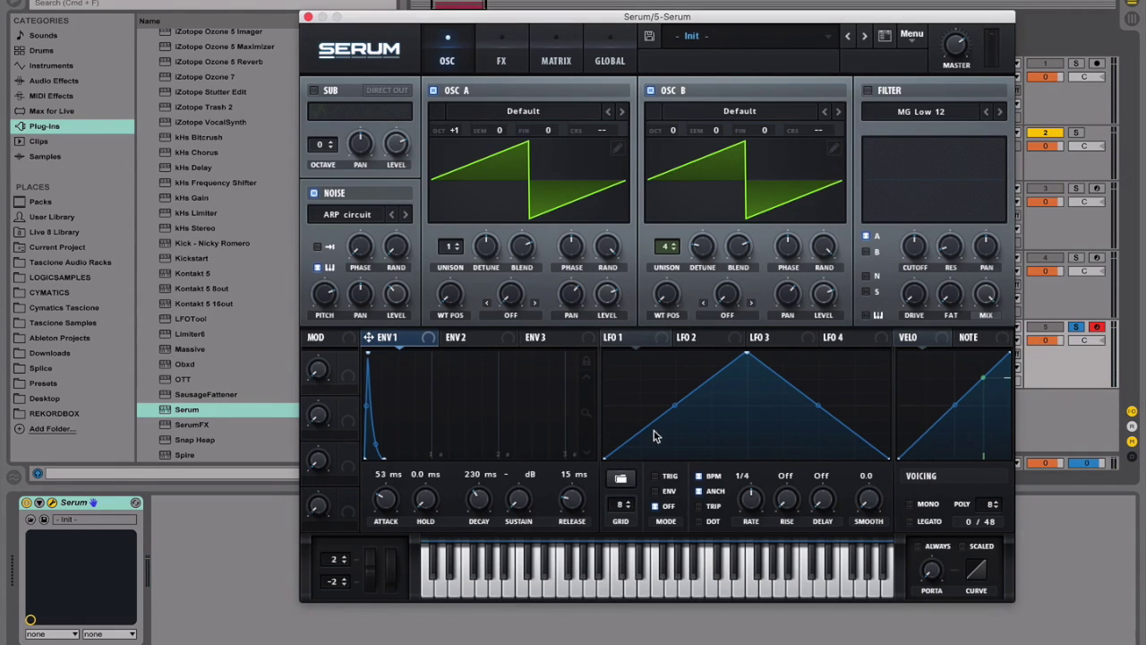
Step: Reshape LFO 1 into a falling ramp by moving its peak to the start, and bow the curve slightly upward
click(643, 342)
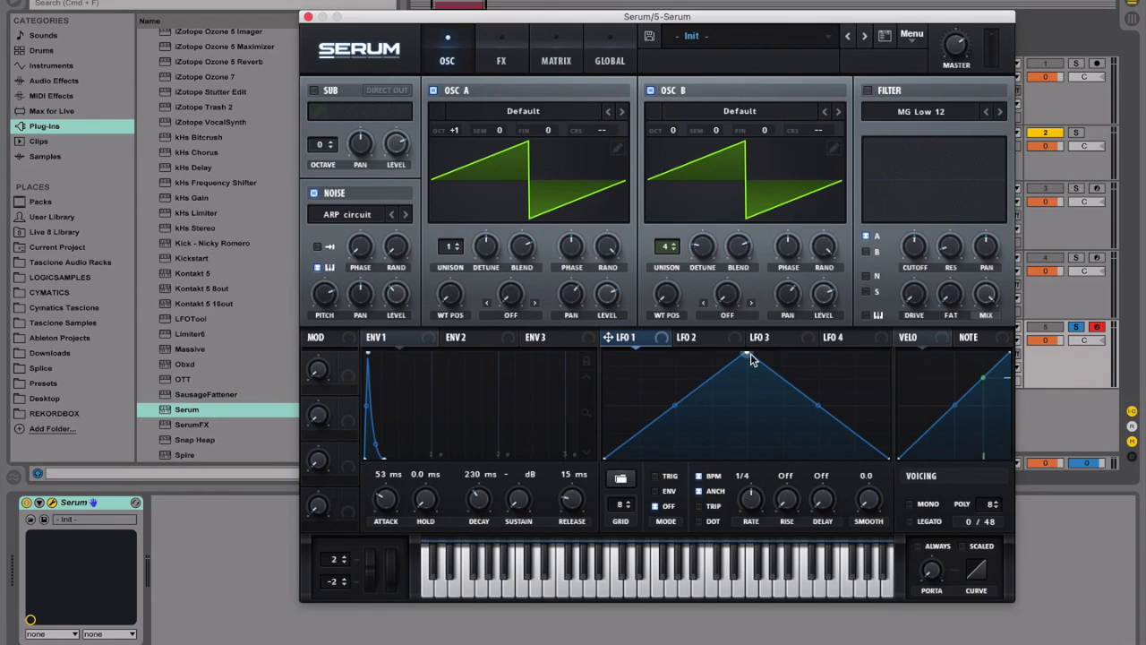
drag(751, 357, 575, 327)
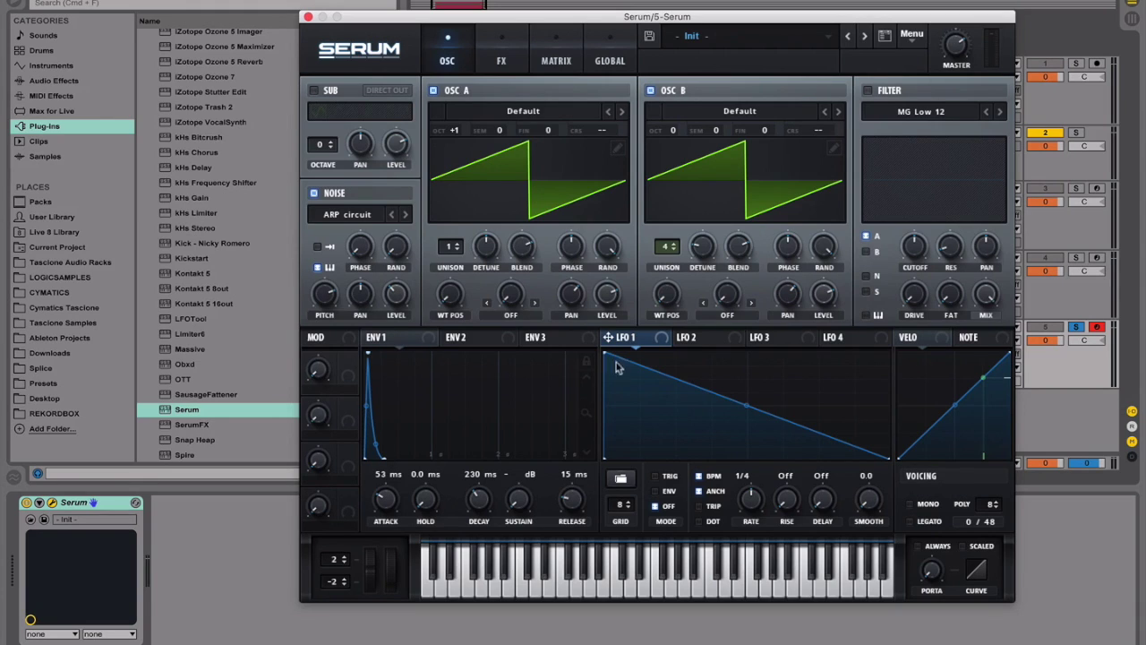
drag(749, 405, 749, 402)
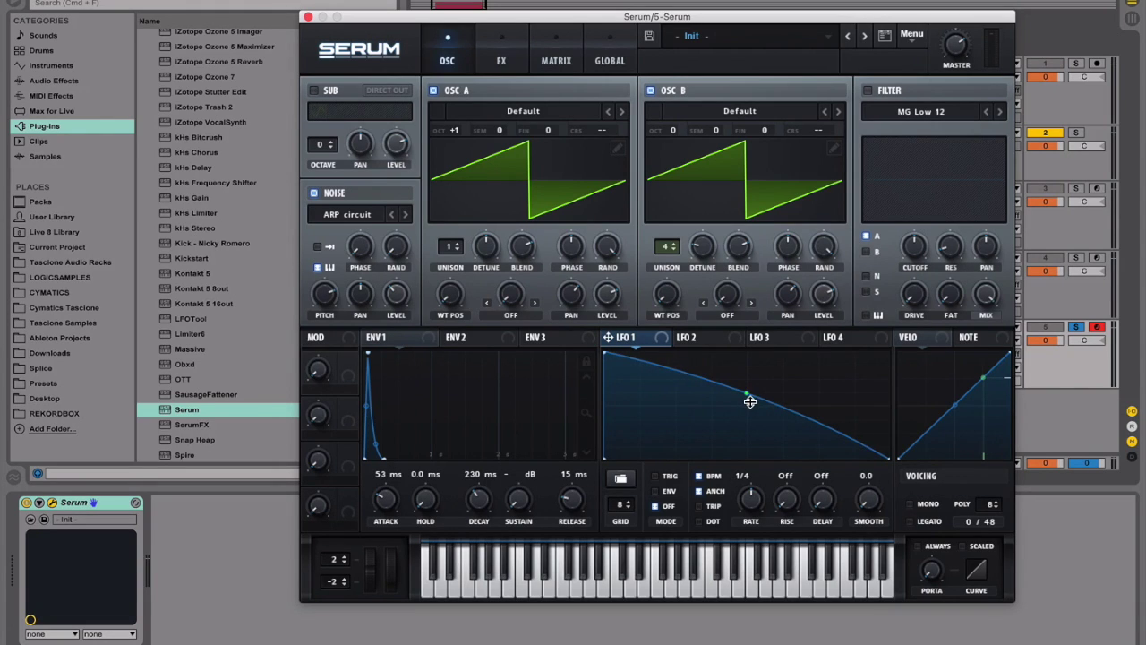
Step: Turn off LFO 1's BPM sync, set its rate to 11.4 Hz, and raise its smoothing to 79.9
click(699, 476)
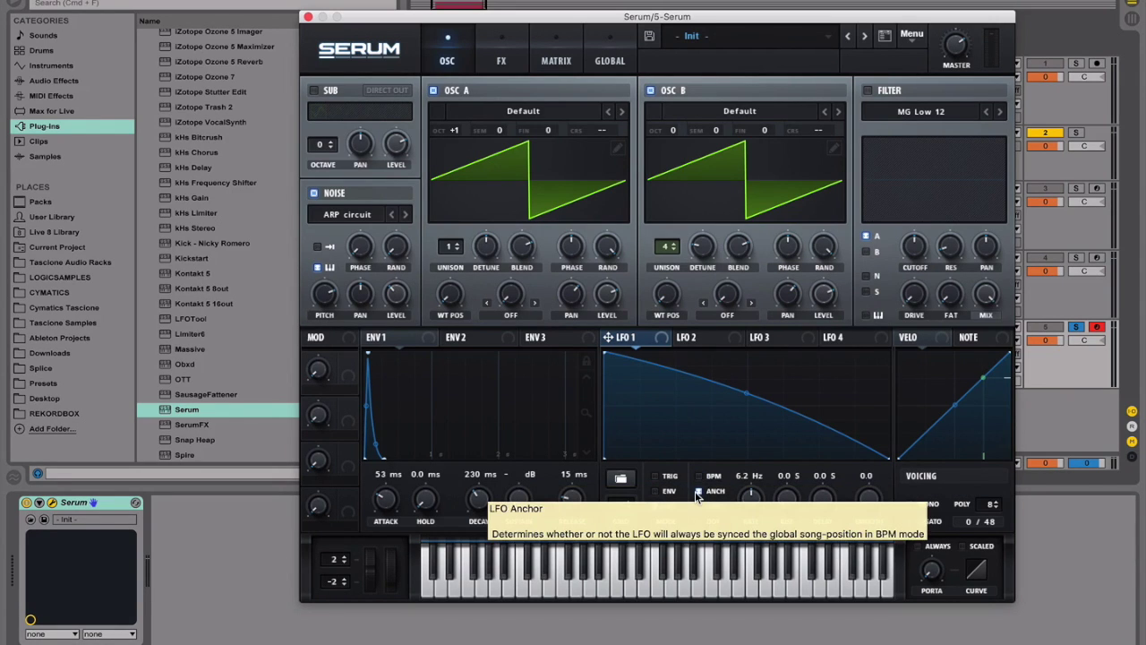
drag(752, 498, 753, 486)
double_click(753, 485)
text(11.4)
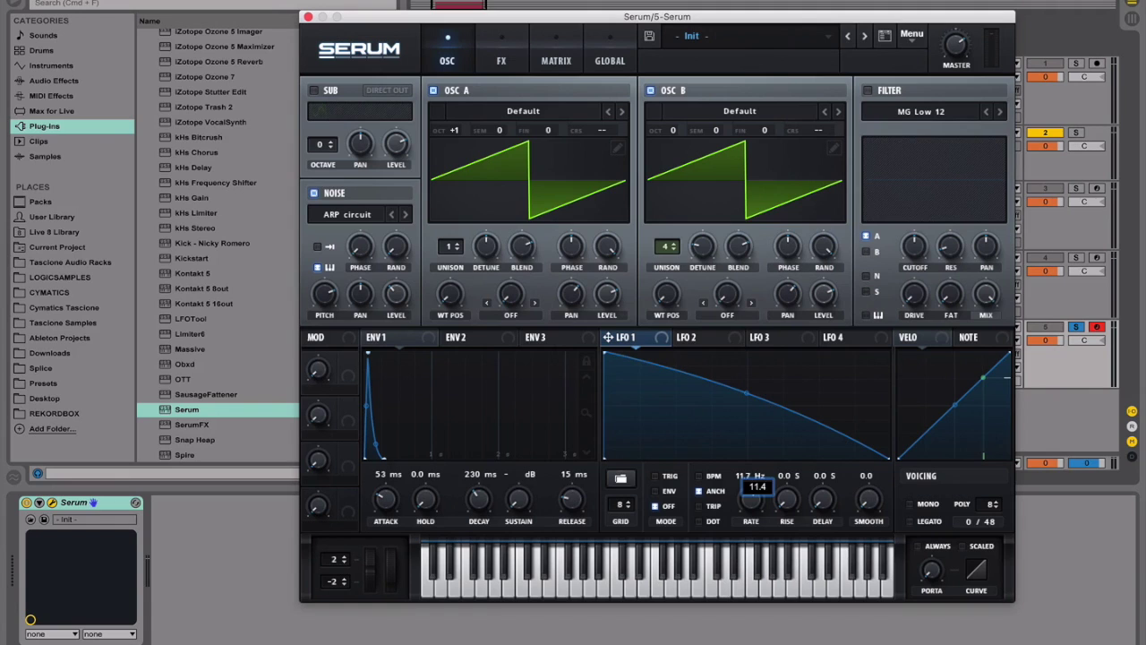
key(Return)
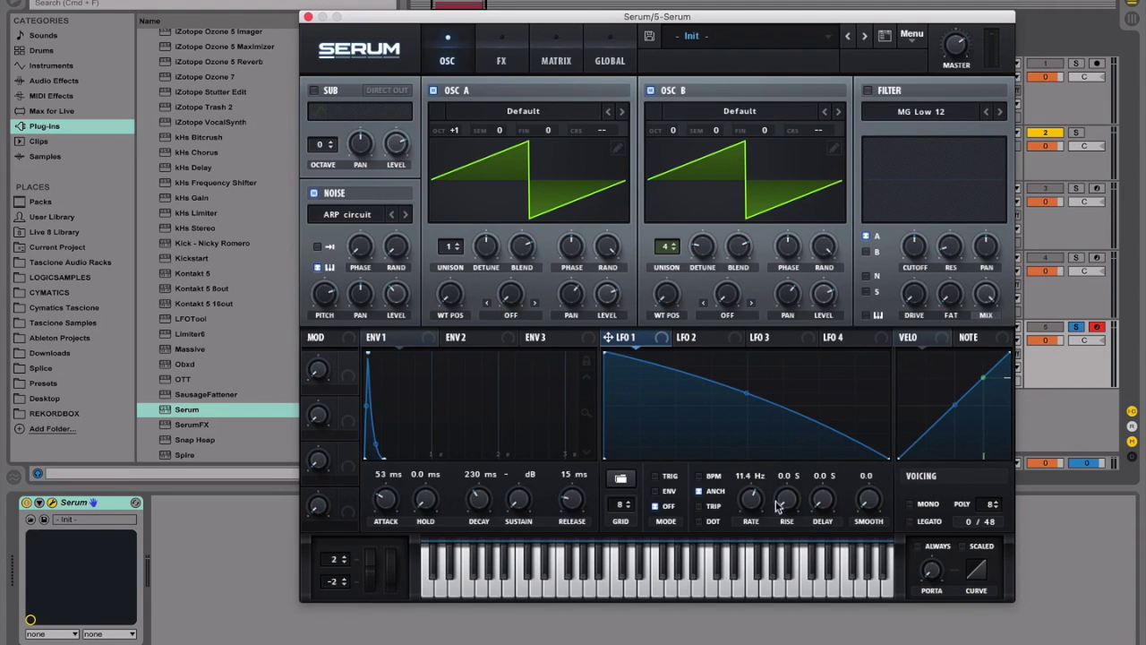
drag(873, 504, 882, 436)
drag(883, 378, 884, 362)
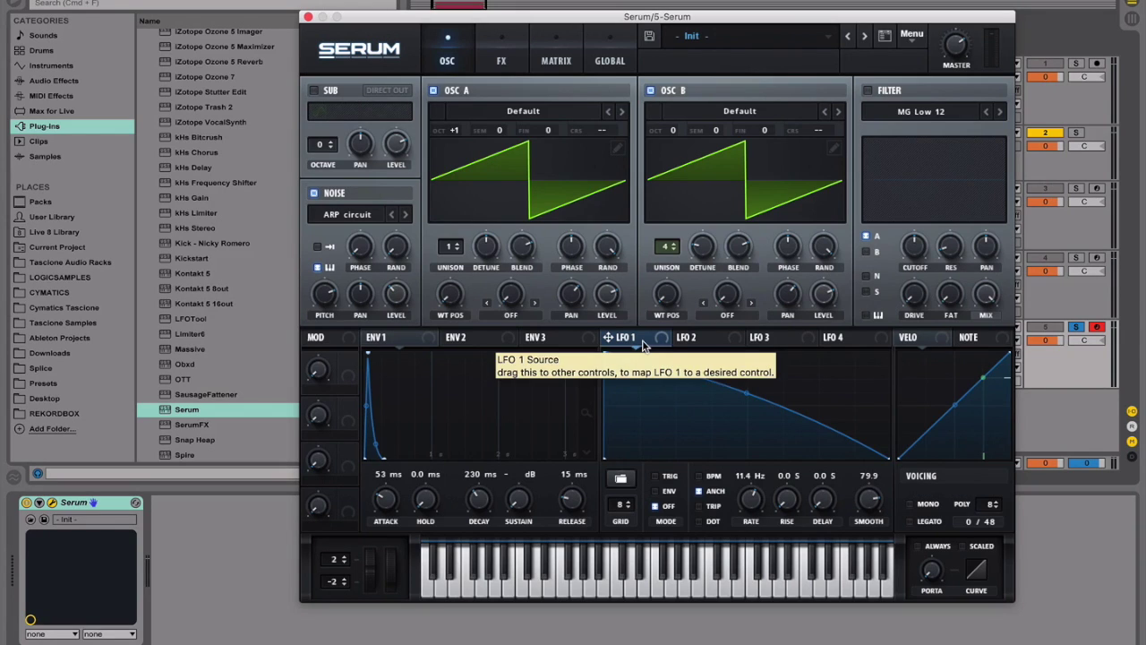
Step: Assign LFO 1 to the levels of oscillators A and B with a full modulation amount
drag(650, 339, 607, 296)
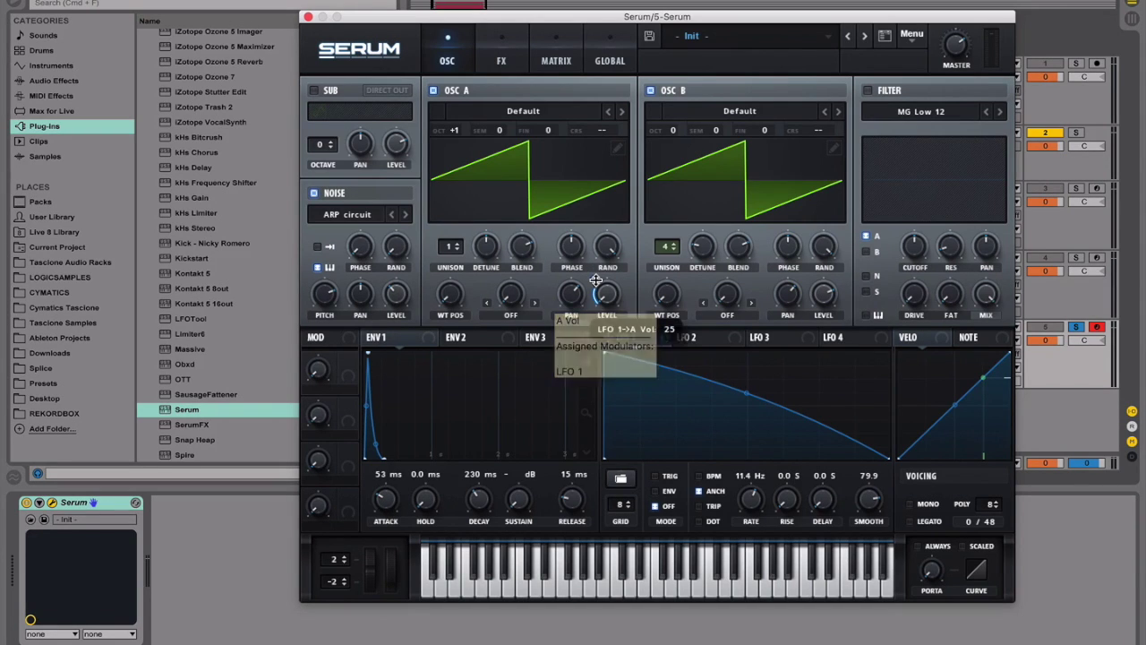
drag(594, 279, 621, 174)
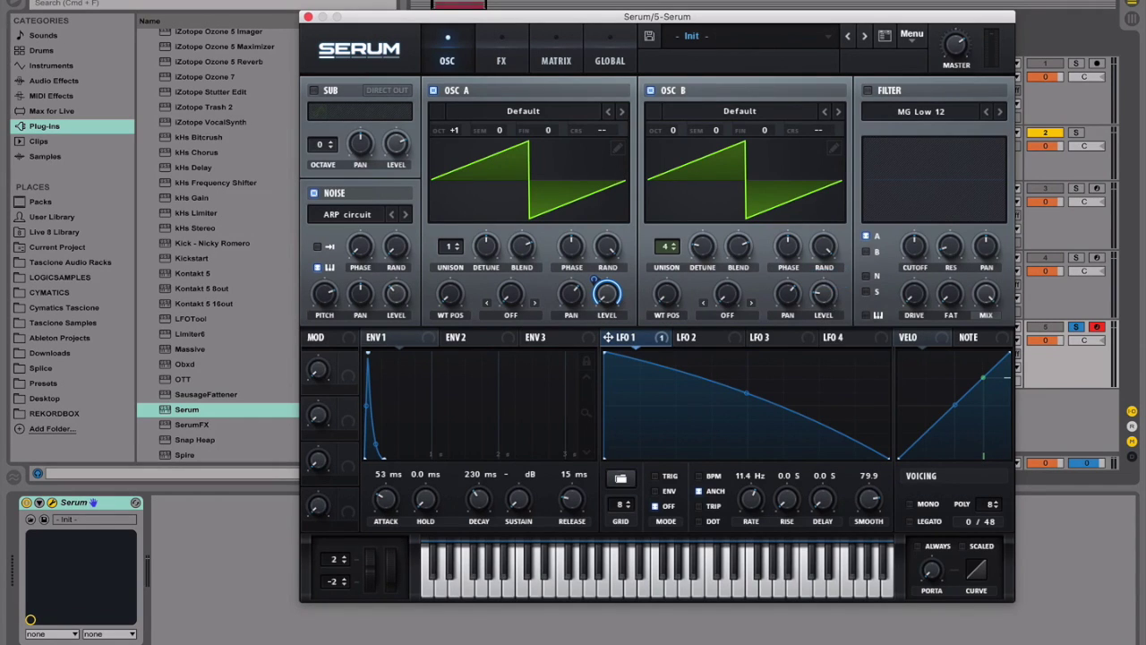
drag(609, 338, 830, 299)
Step: Enable the filter with the Misc type Reverb and lower its cutoff
click(868, 91)
click(893, 115)
mouse_move(907, 175)
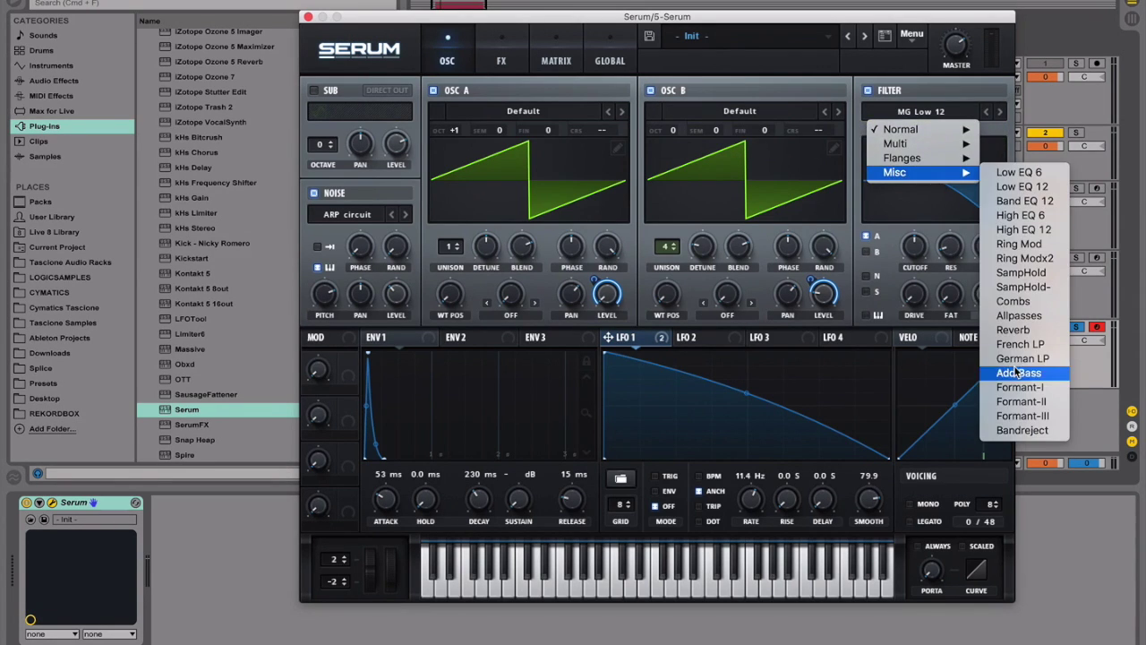
click(1019, 331)
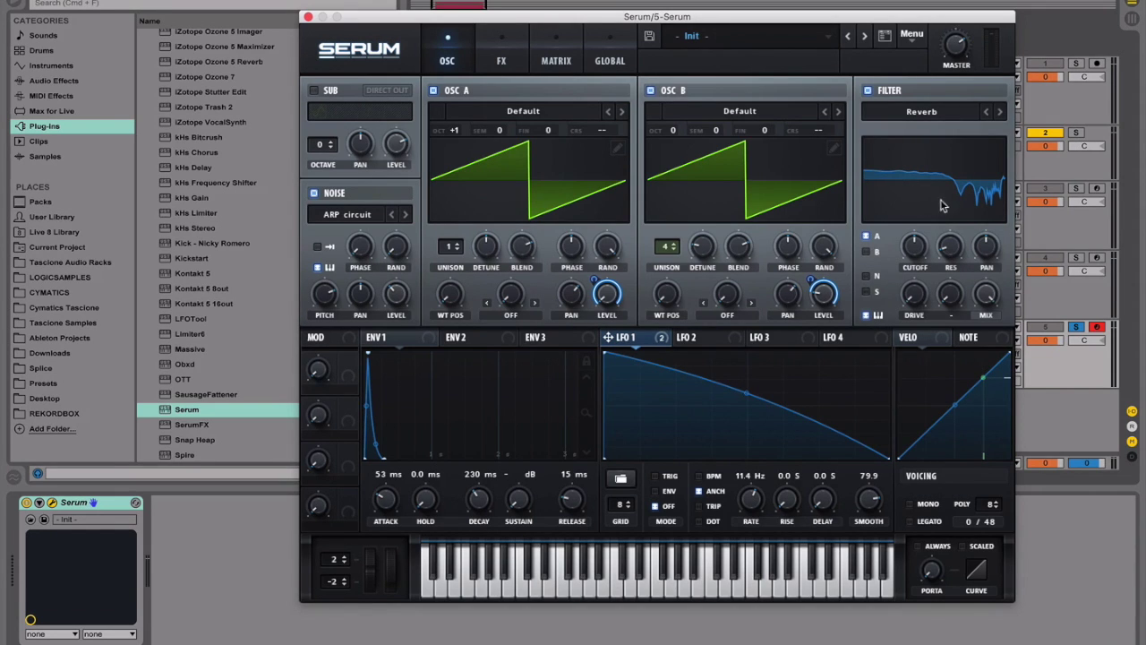
click(915, 247)
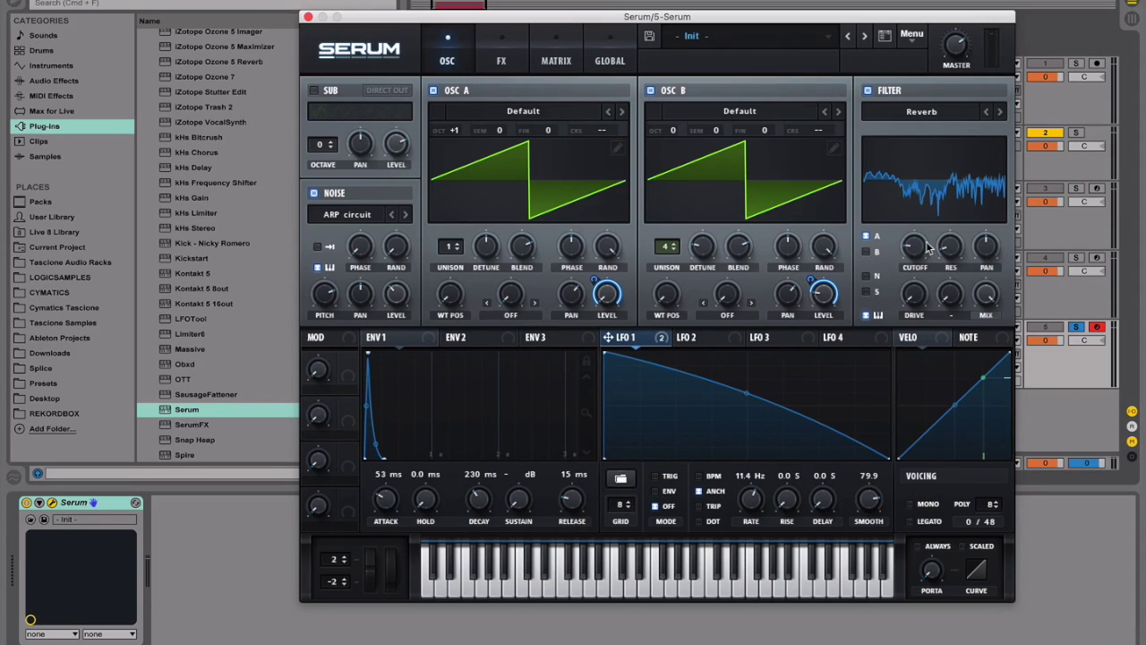
mouse_move(955, 254)
Step: Assign envelope 1 to the filter cutoff and set the filter mix to 5
drag(415, 348, 908, 302)
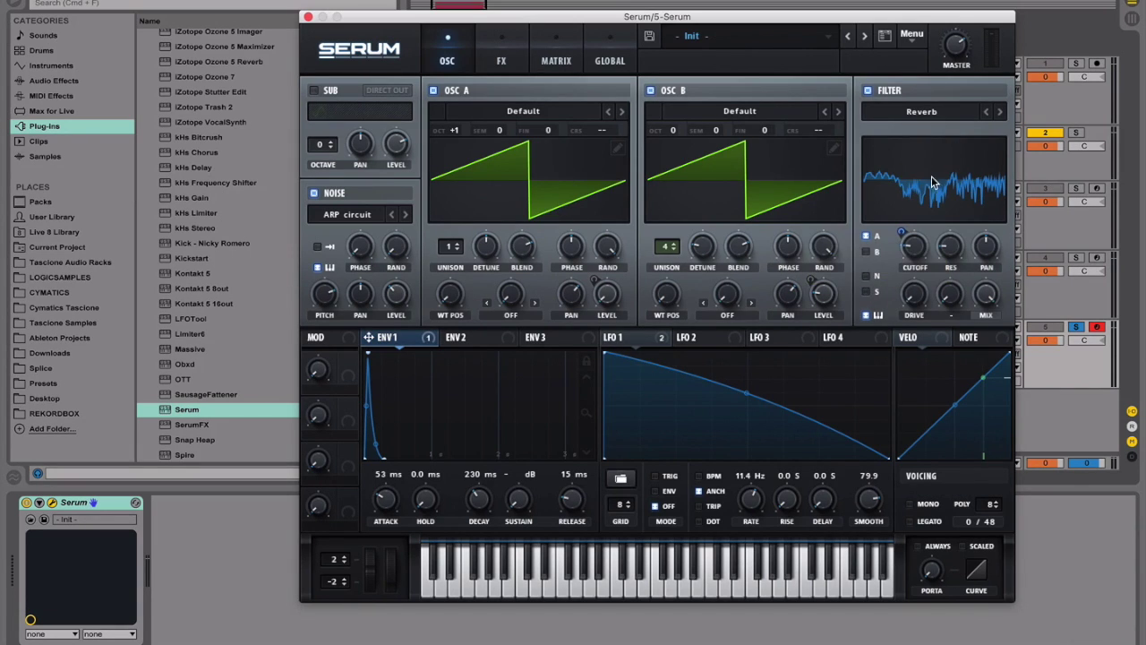
double_click(990, 298)
text(5)
key(Return)
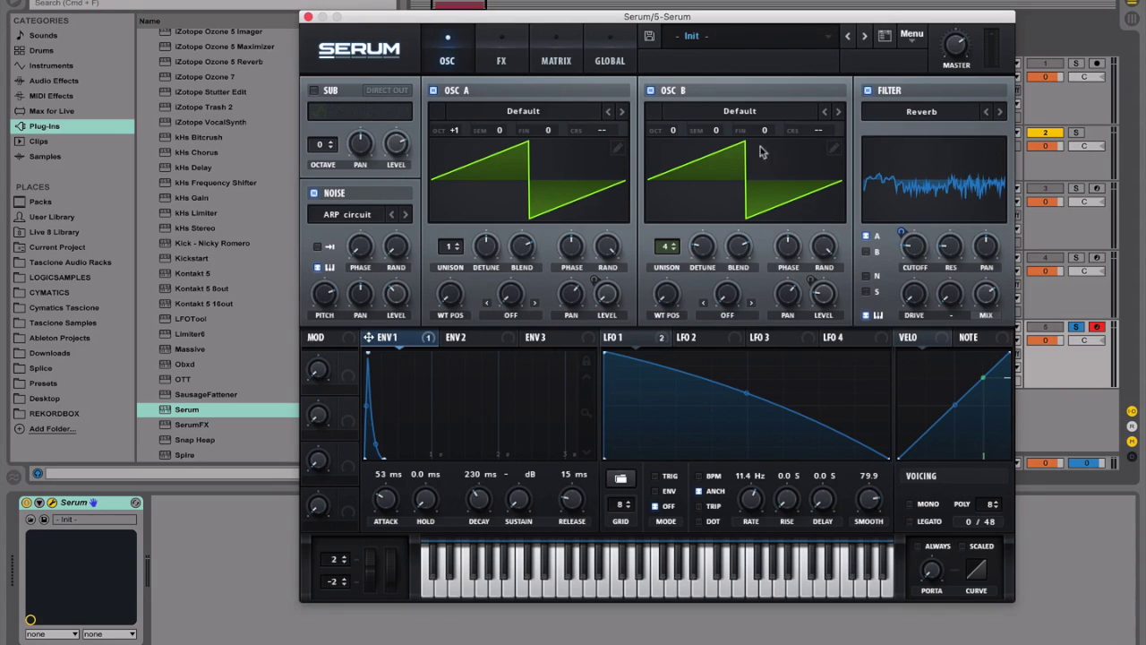
Step: Enable the EQ effect, place it first in the effects chain, and change its low band to a low-cut shape
drag(625, 16, 554, 9)
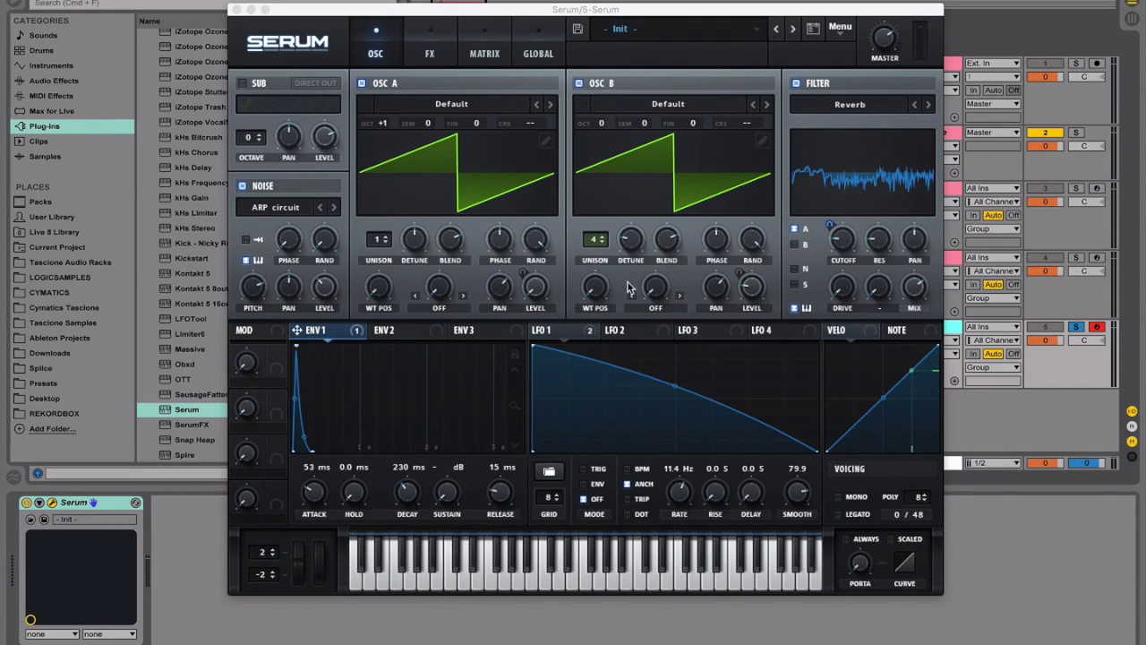
click(427, 55)
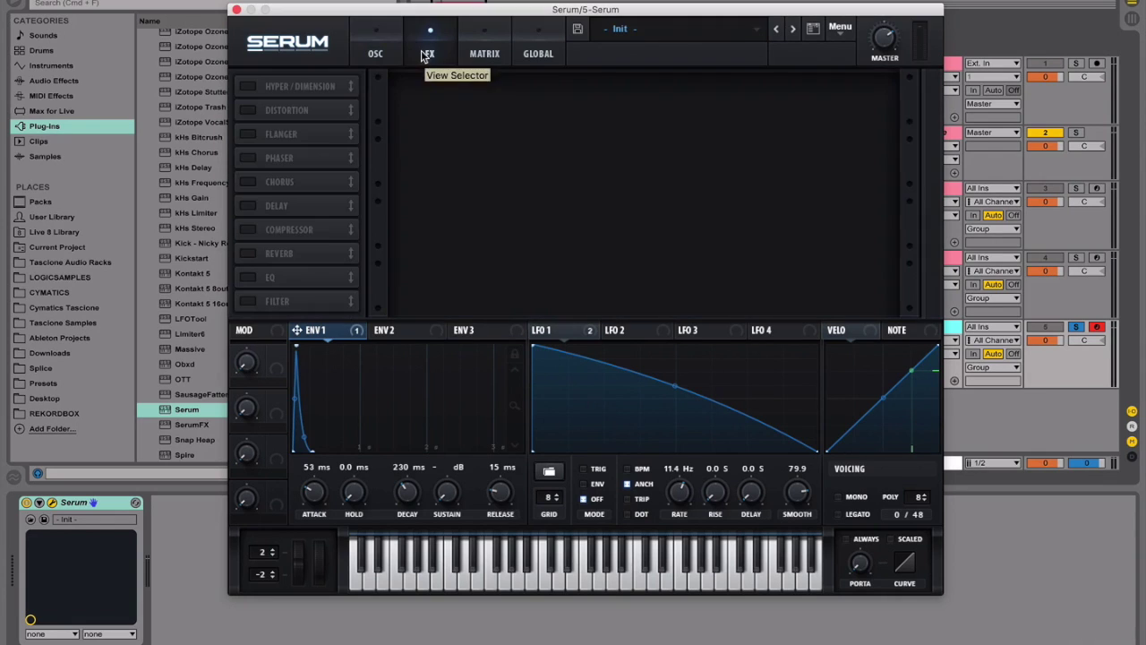
click(250, 283)
drag(295, 285, 319, 84)
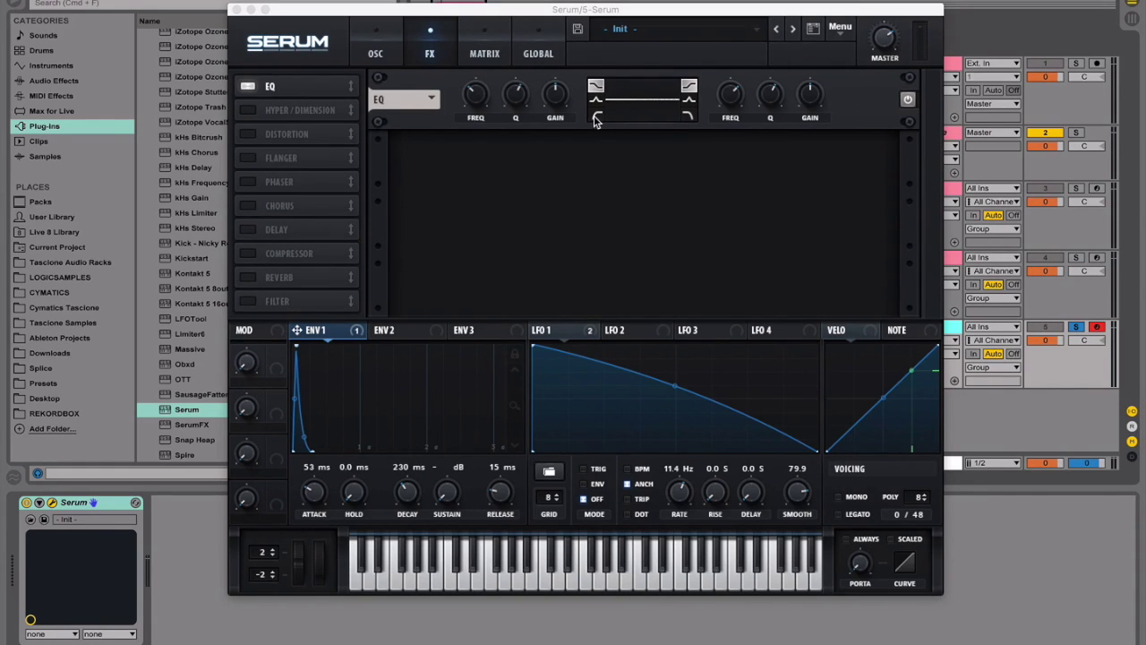
click(596, 116)
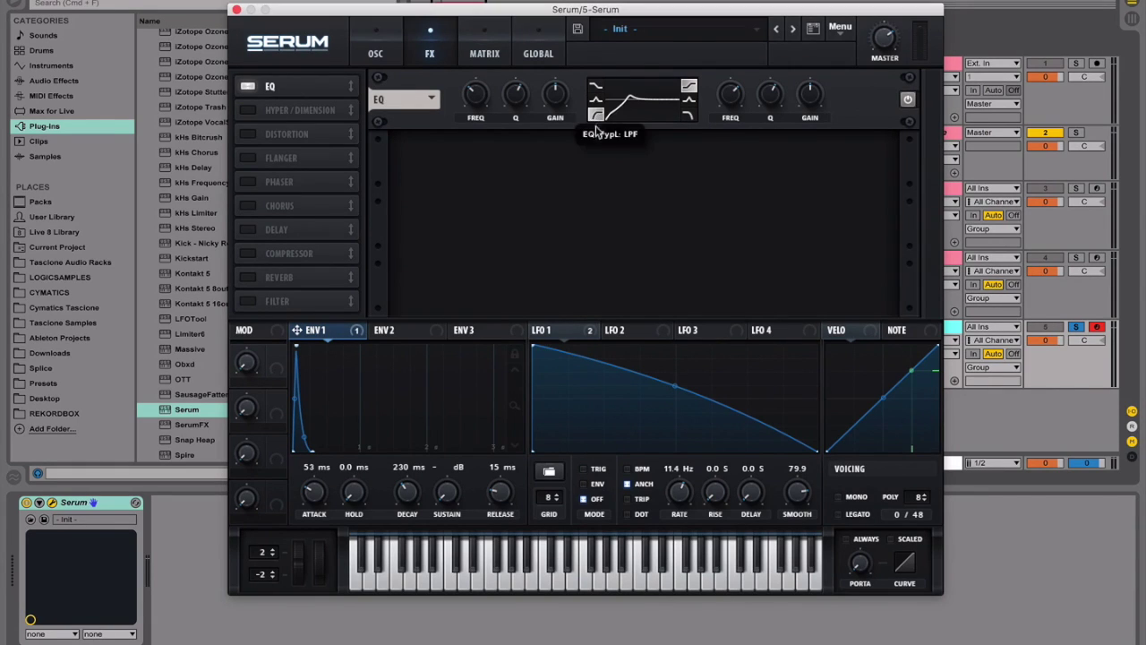
Step: Set the EQ low band's frequency to 300 Hz and its Q to 40%
double_click(481, 103)
text(300)
key(Return)
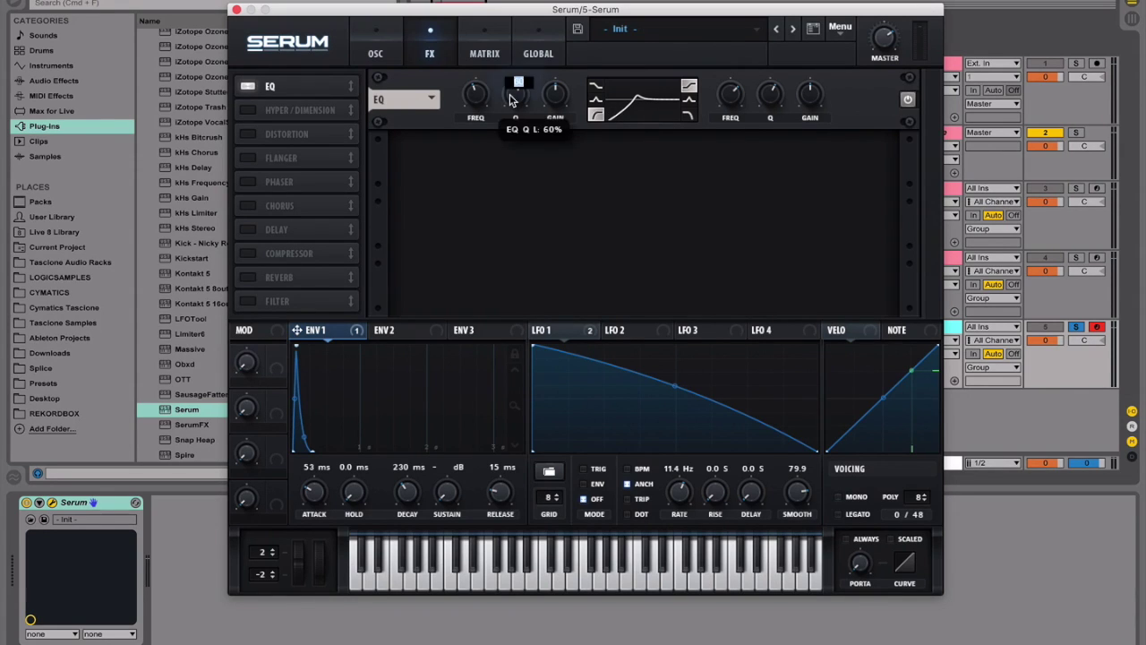
drag(515, 94, 514, 121)
double_click(512, 97)
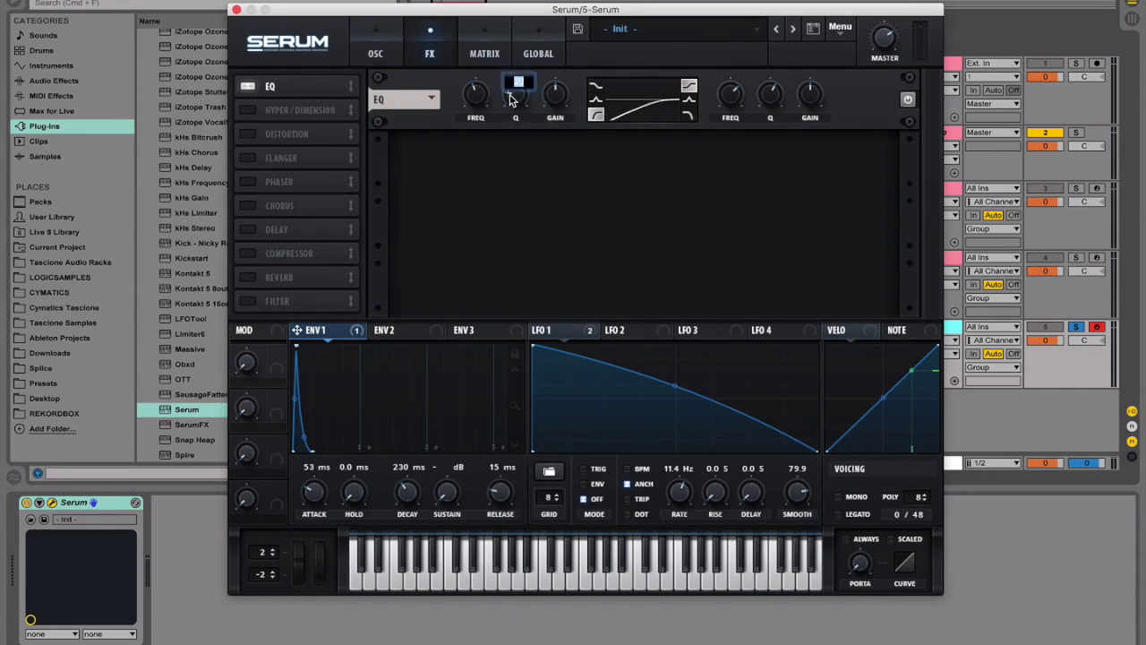
text(40)
key(Return)
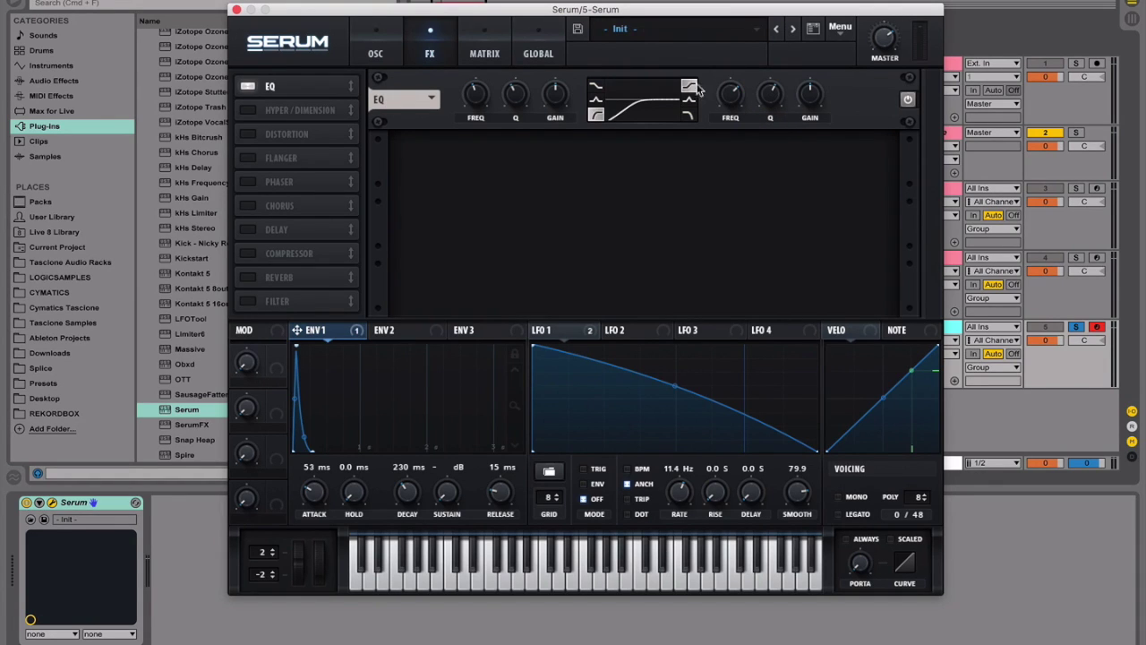
Step: Lower the Q of the EQ's high band and raise that band's gain slightly
drag(770, 93, 770, 105)
double_click(808, 107)
key(BackSpace)
key(Return)
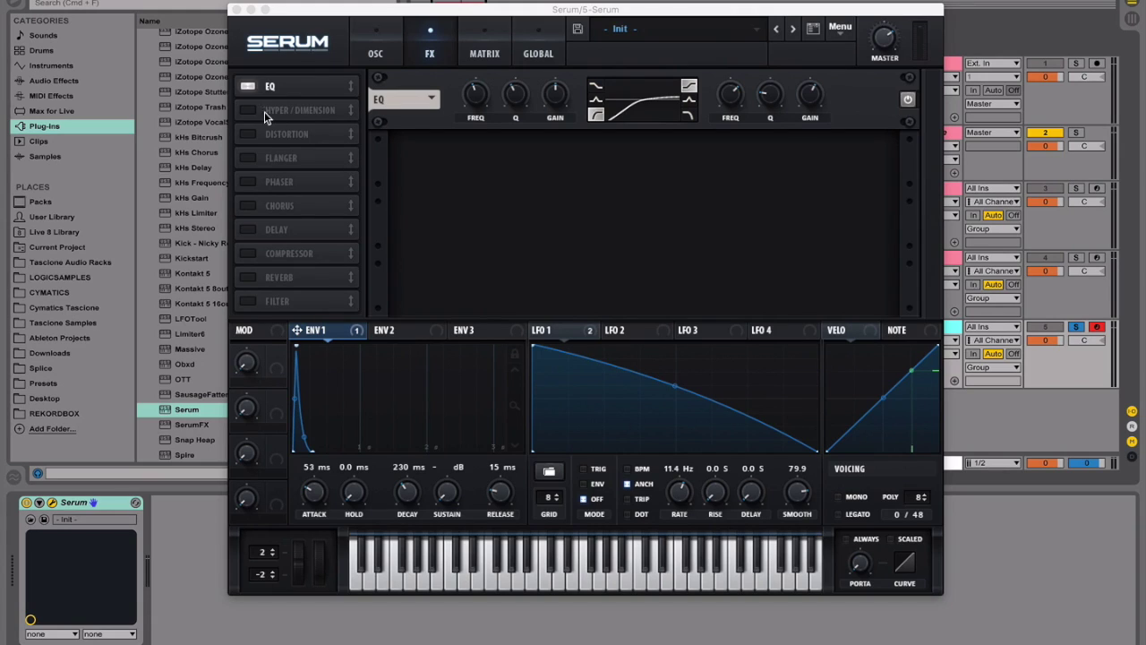
Step: Enable the Hyper/Dimension effect and check the Hyper rate, detune and mix values
click(253, 111)
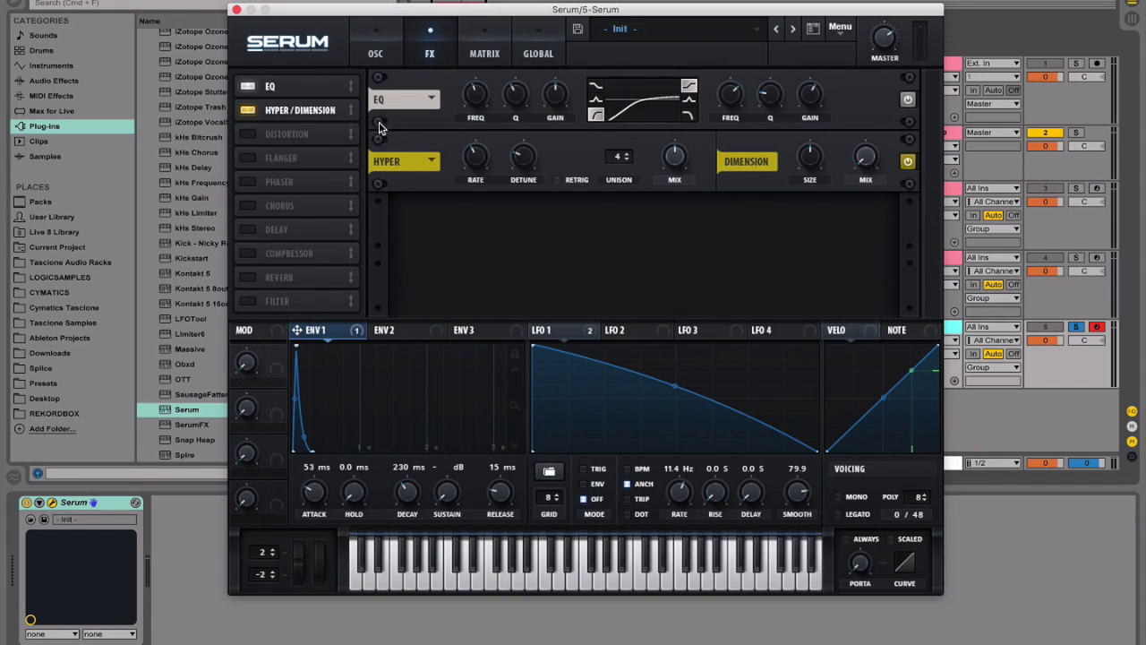
click(475, 161)
click(475, 162)
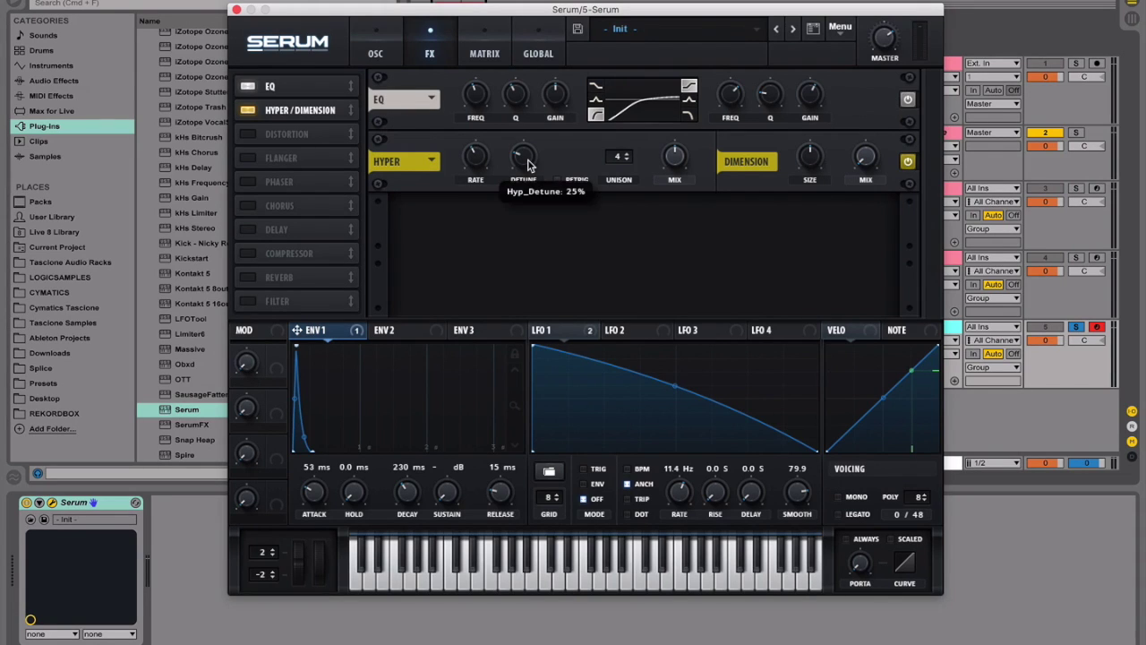
mouse_move(673, 159)
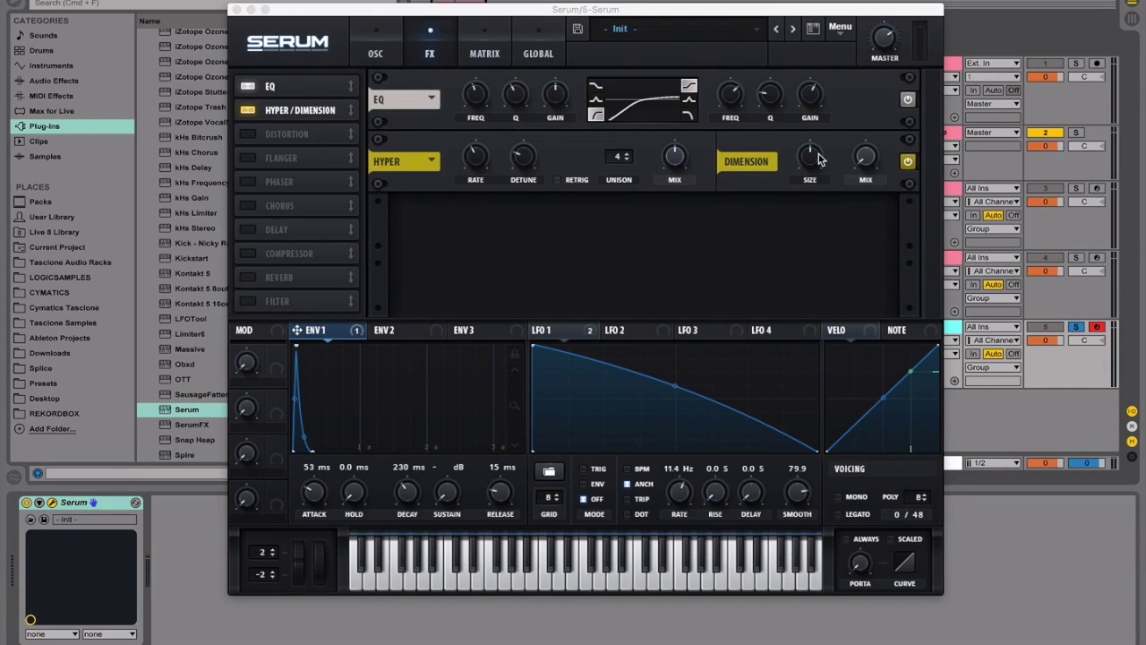
Step: Lower the Dimension size and set the Dimension mix to 25%
click(816, 162)
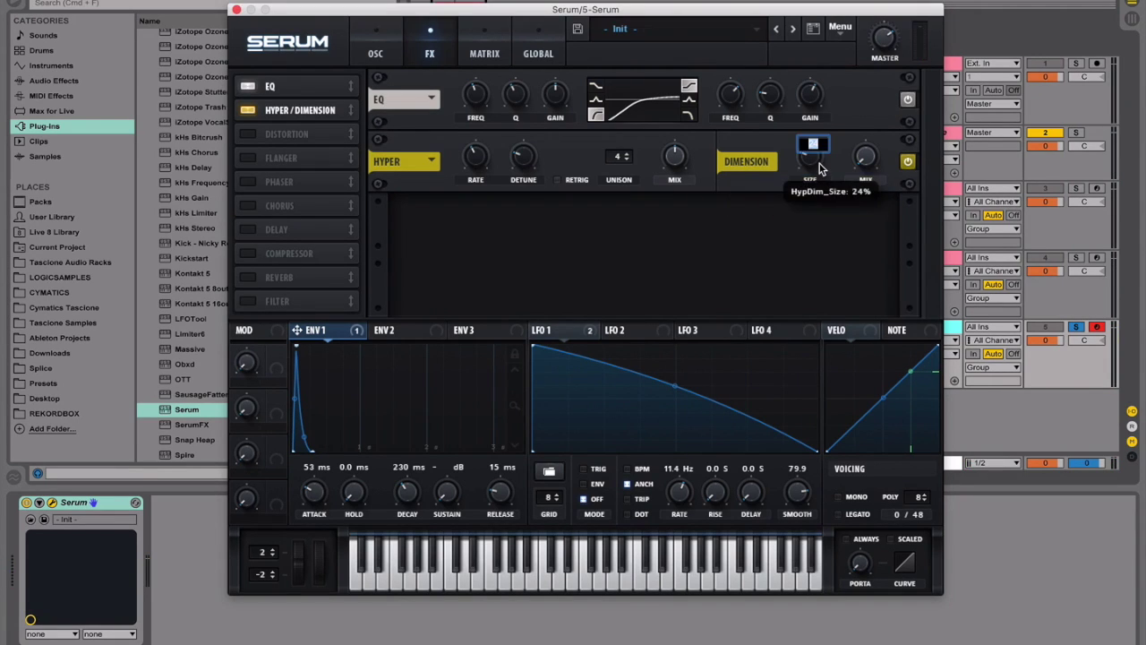
drag(819, 168, 819, 143)
double_click(862, 159)
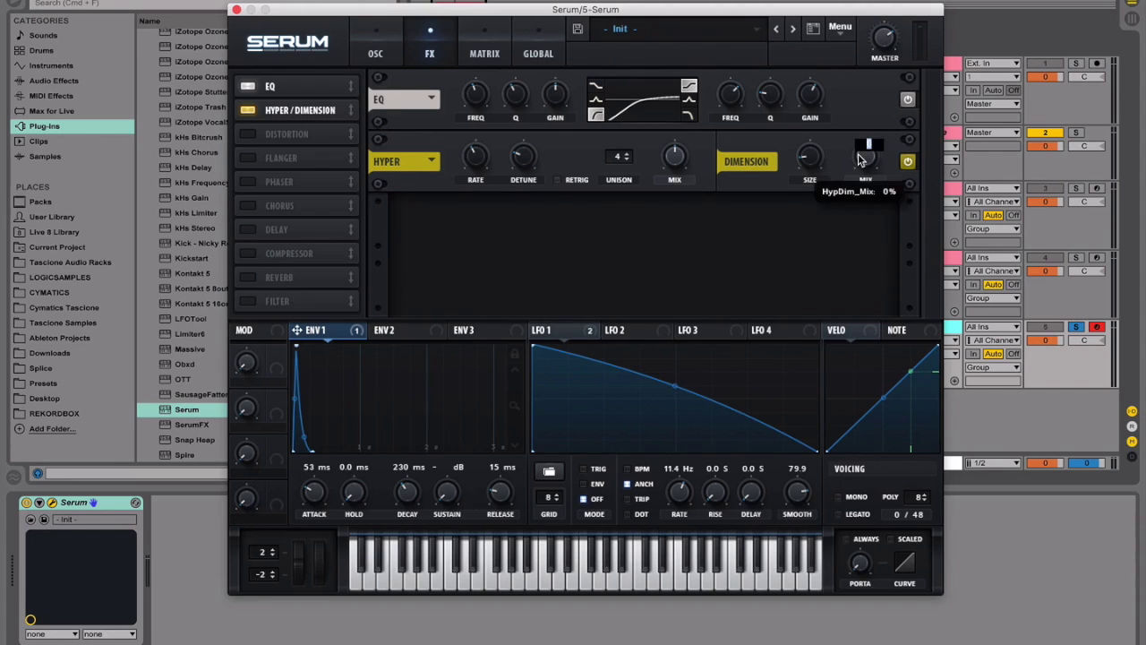
text(25)
key(Return)
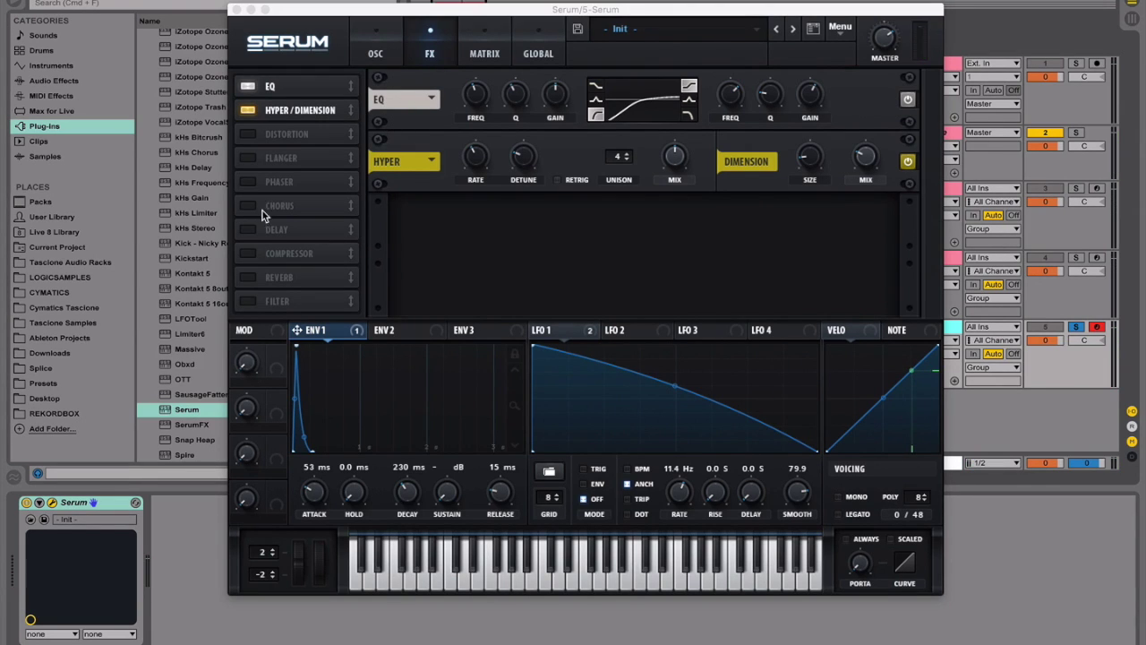
Step: Enable the Chorus effect directly after Hyper/Dimension and set its Delay 1 to 12 and Delay 2 to 7
click(254, 212)
drag(285, 215, 299, 133)
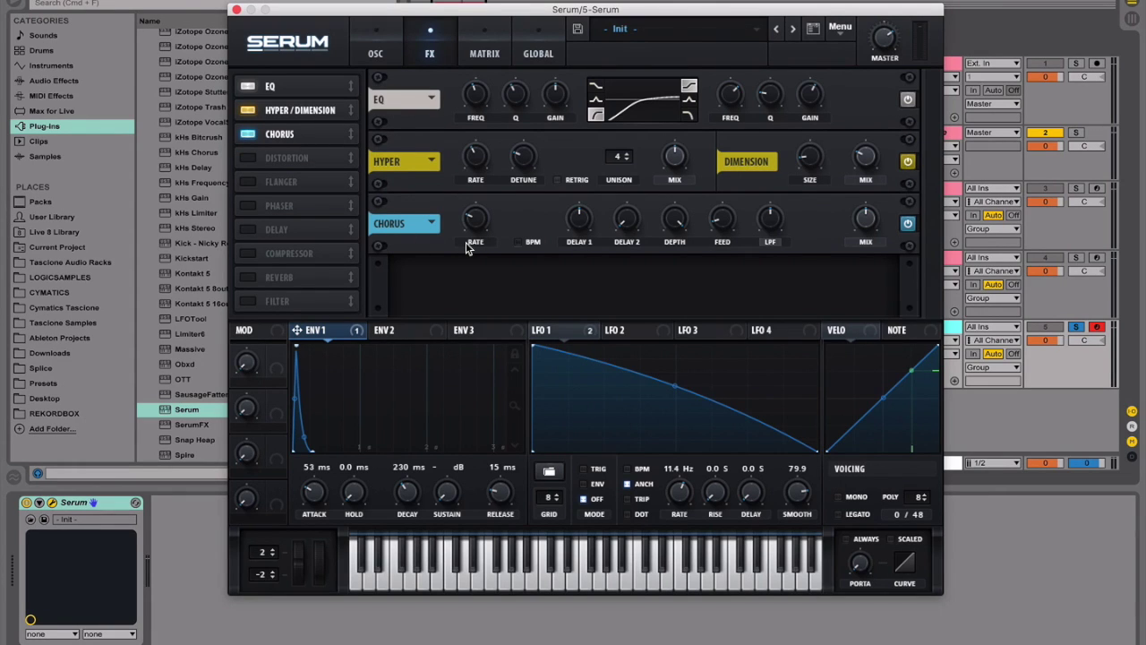
double_click(583, 220)
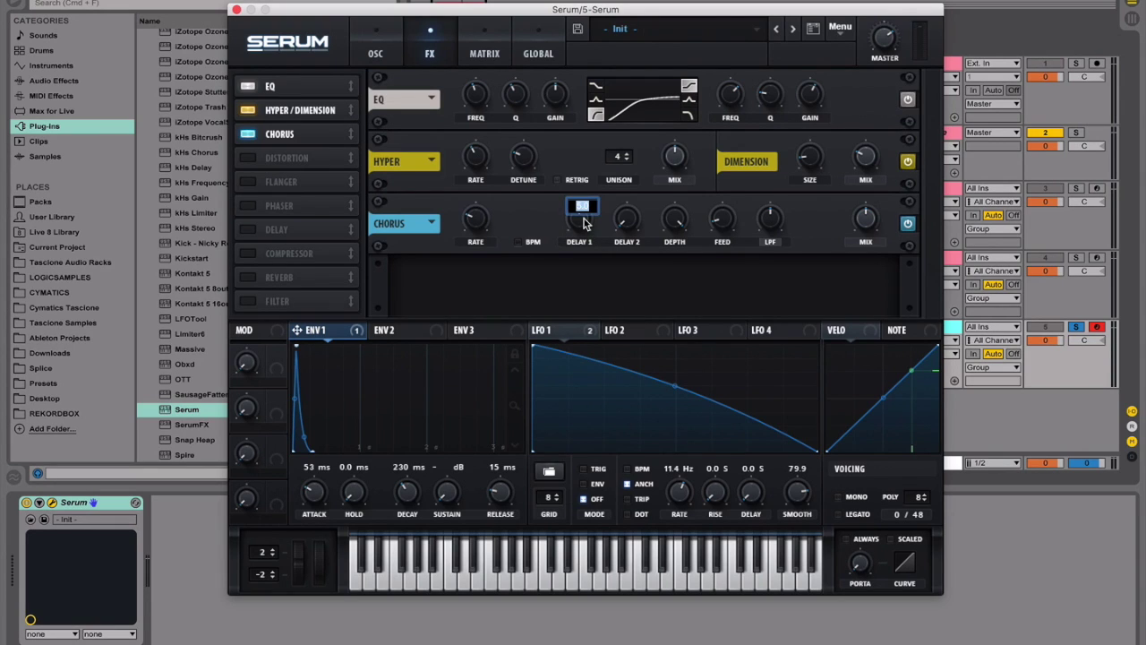
text(12)
key(Return)
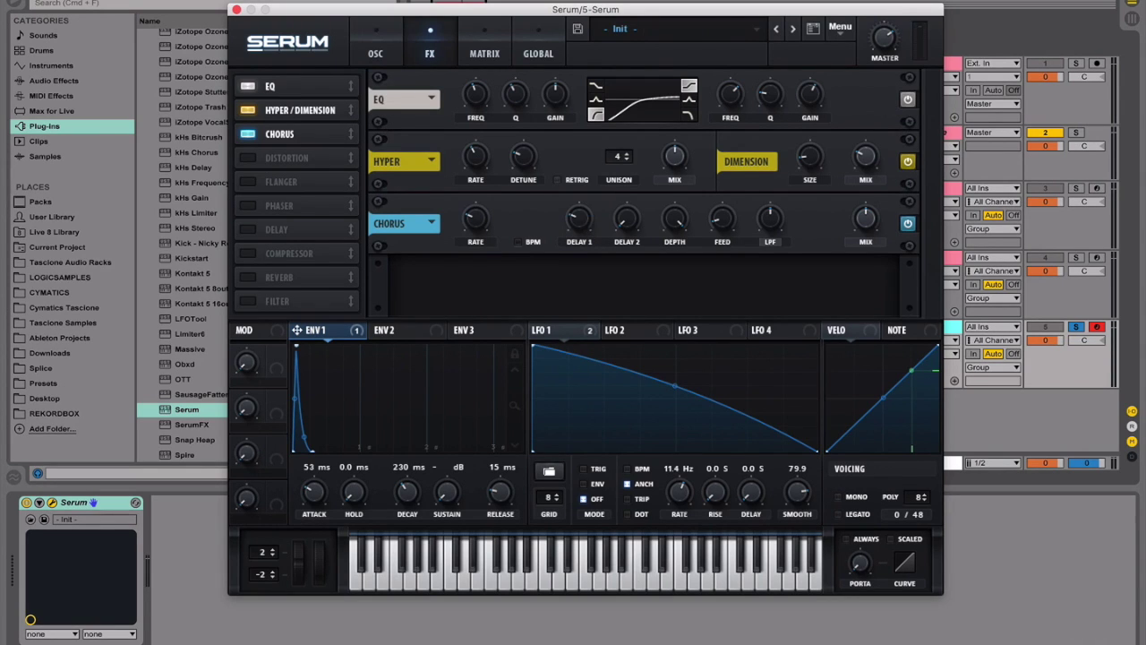
double_click(627, 222)
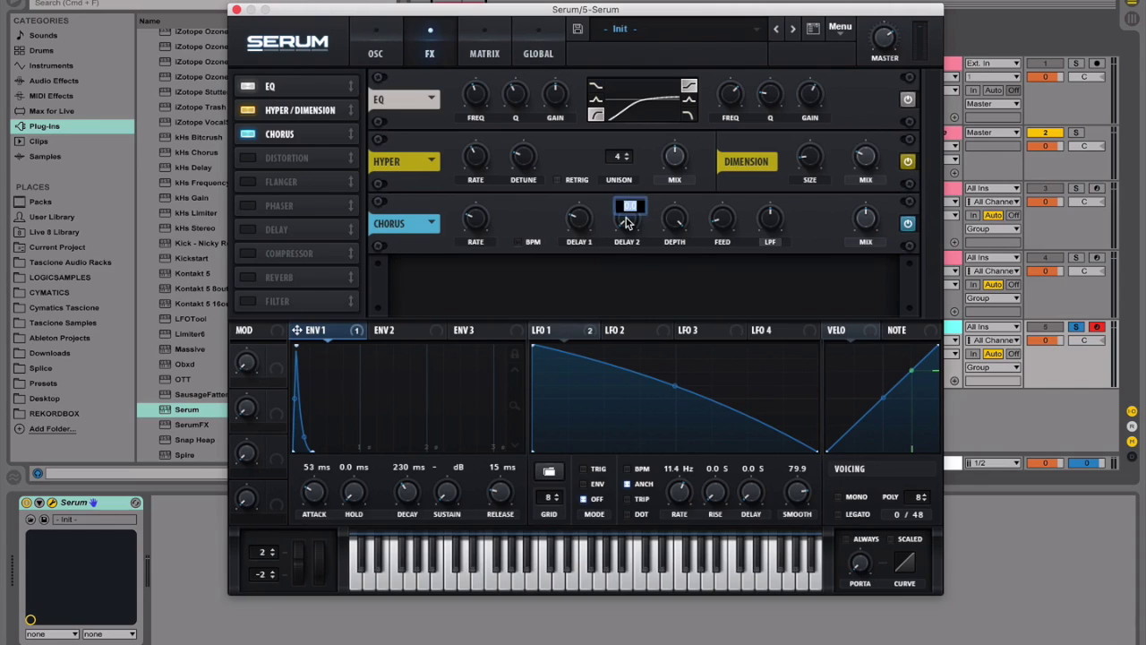
text(7)
key(Return)
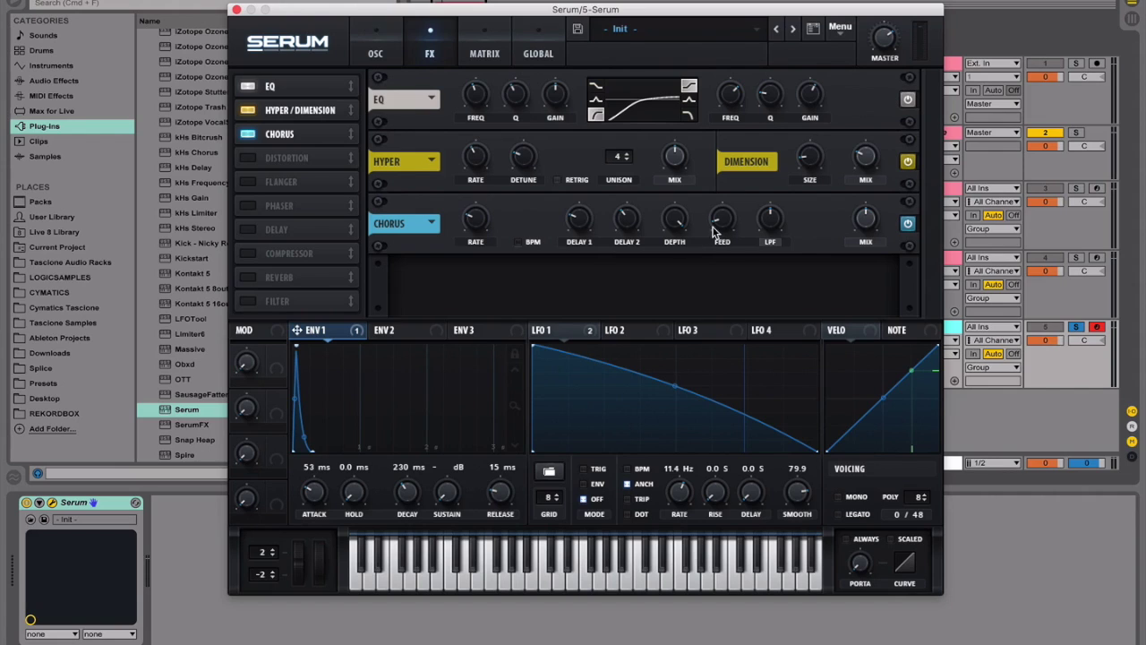
Step: Raise the Chorus feedback and turn the Chorus LPF up to its maximum
drag(716, 230, 719, 215)
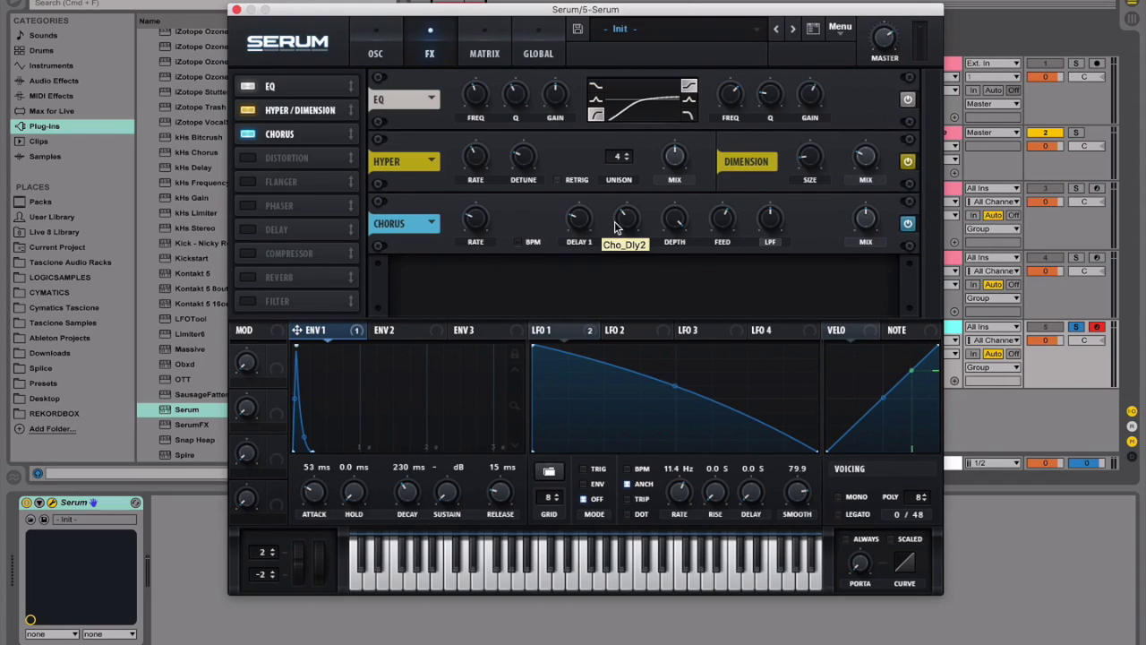
click(776, 224)
drag(777, 223, 803, 132)
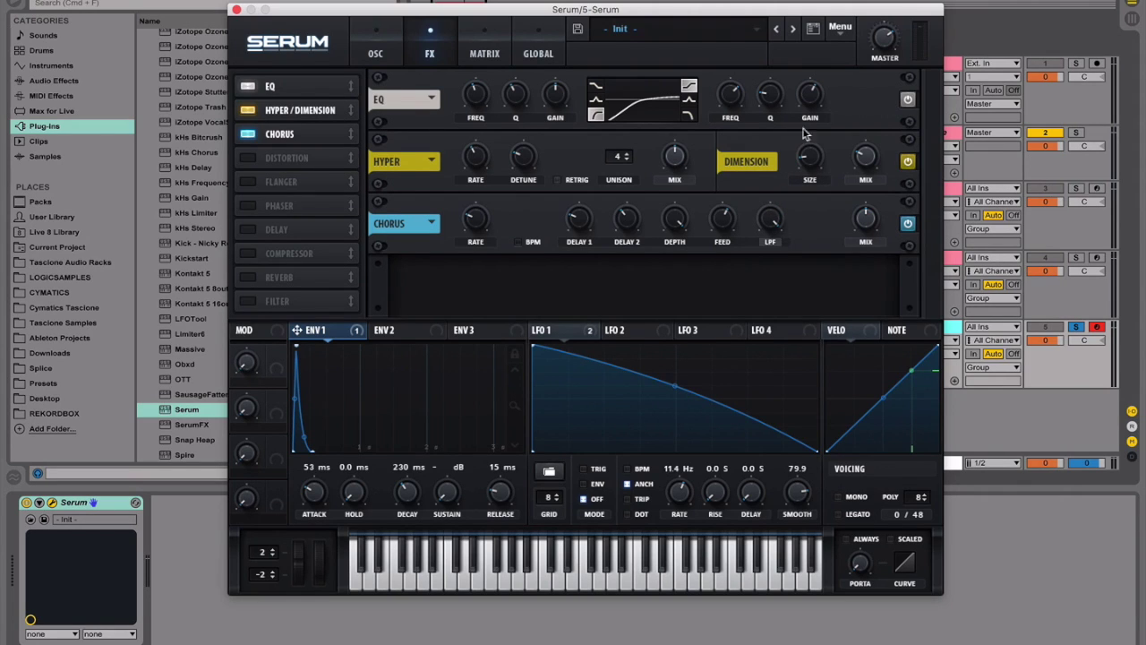
mouse_move(777, 215)
mouse_down()
mouse_move(774, 378)
mouse_move(776, 233)
mouse_up()
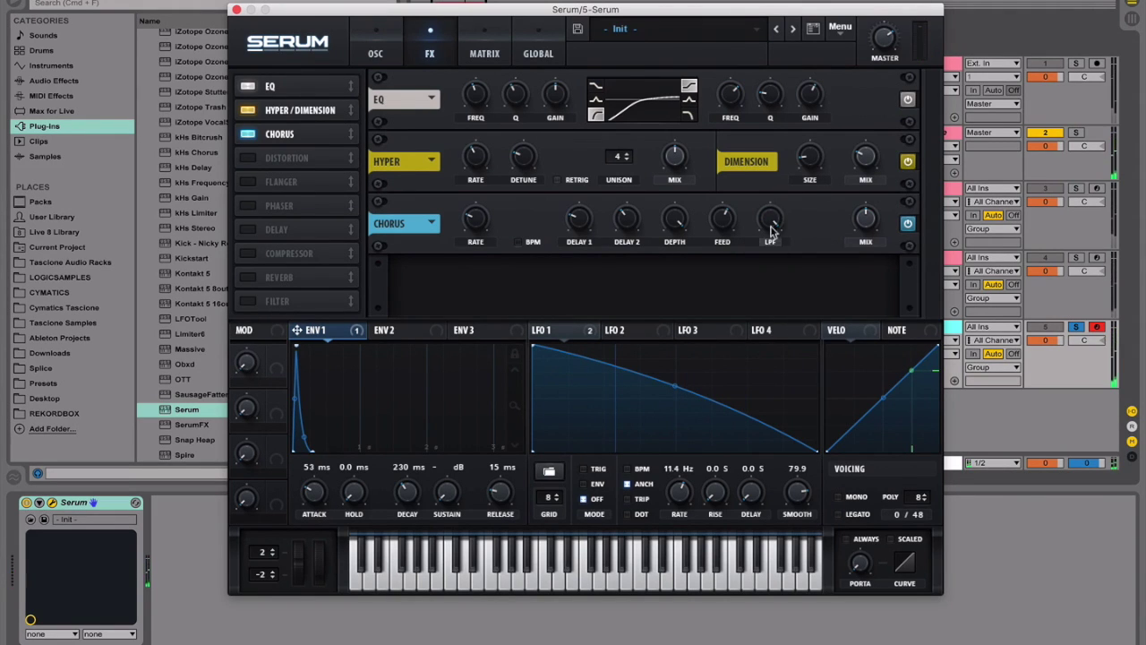
Step: Lower the Chorus mix well below the halfway point
click(999, 320)
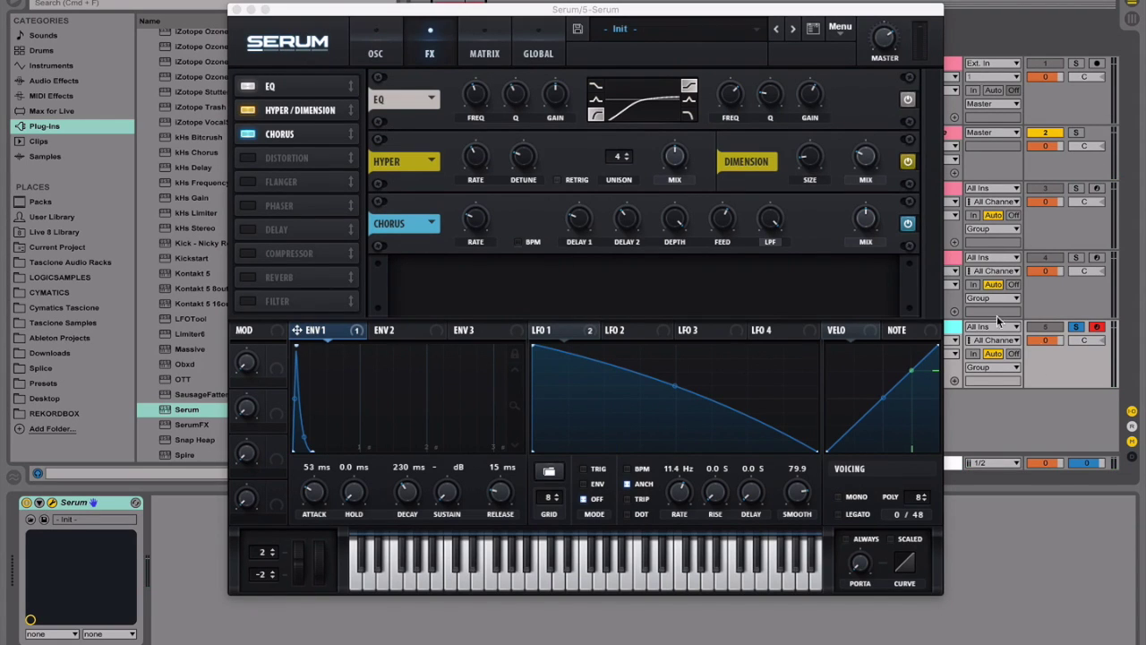
click(868, 221)
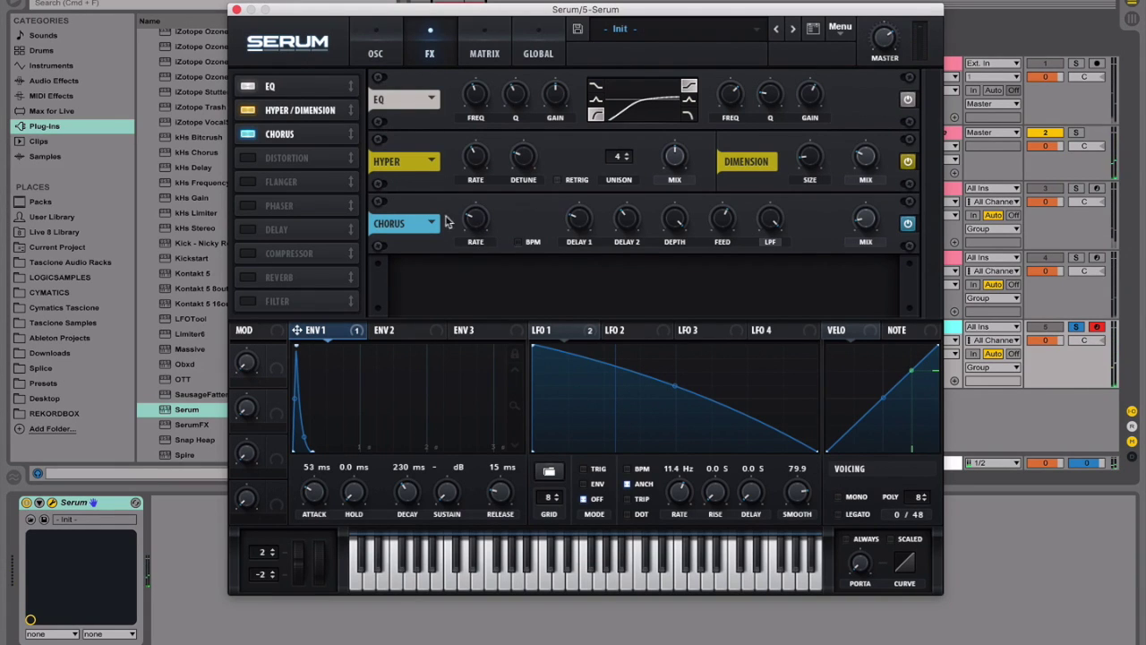
click(954, 260)
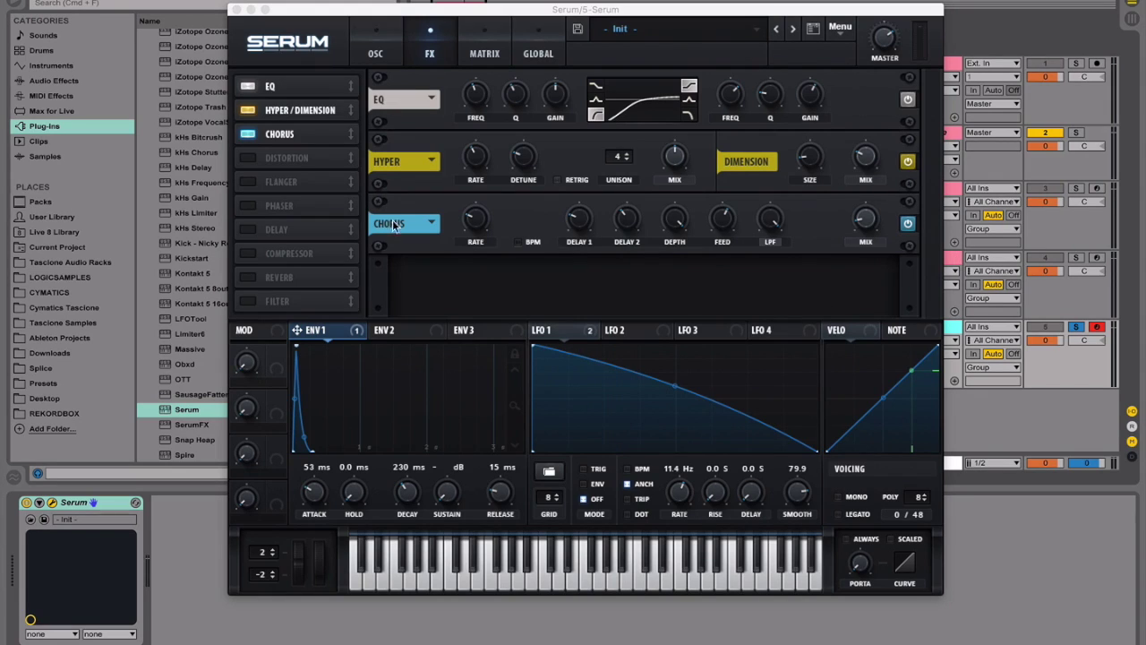
Step: Enable the Distortion effect and change its type to Rectify
click(249, 158)
click(478, 286)
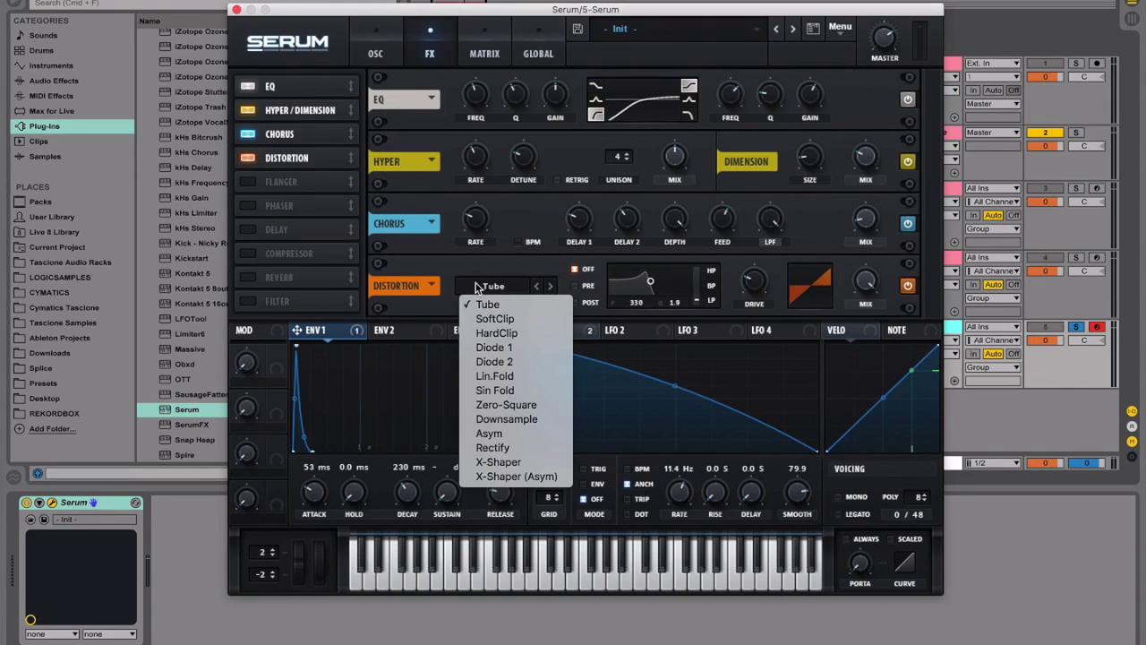
click(543, 447)
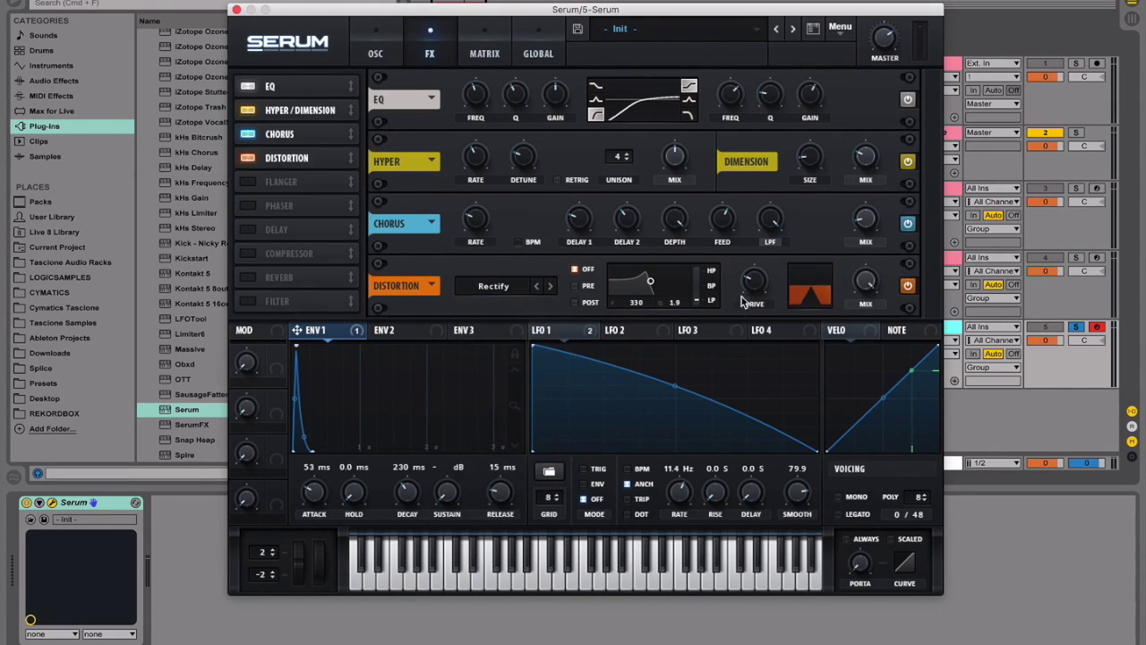
Step: Try the distortion with its drive at 15 and a lower mix, and audition the drive at 100%
double_click(750, 288)
text(15)
key(Return)
drag(866, 281, 867, 304)
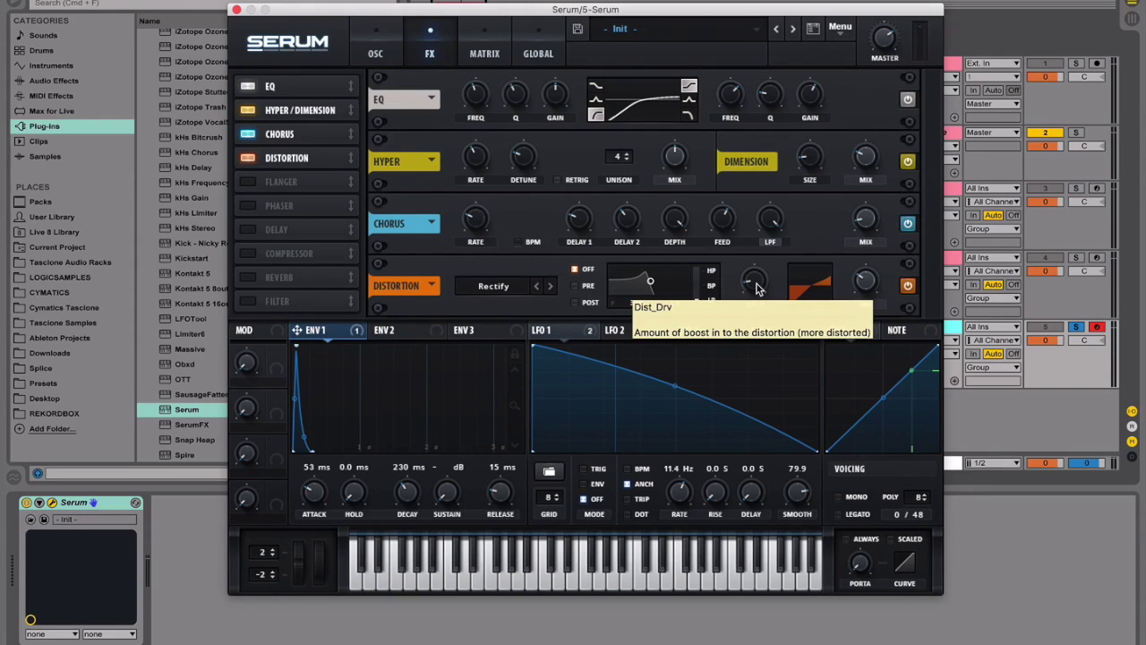
drag(758, 286, 765, 190)
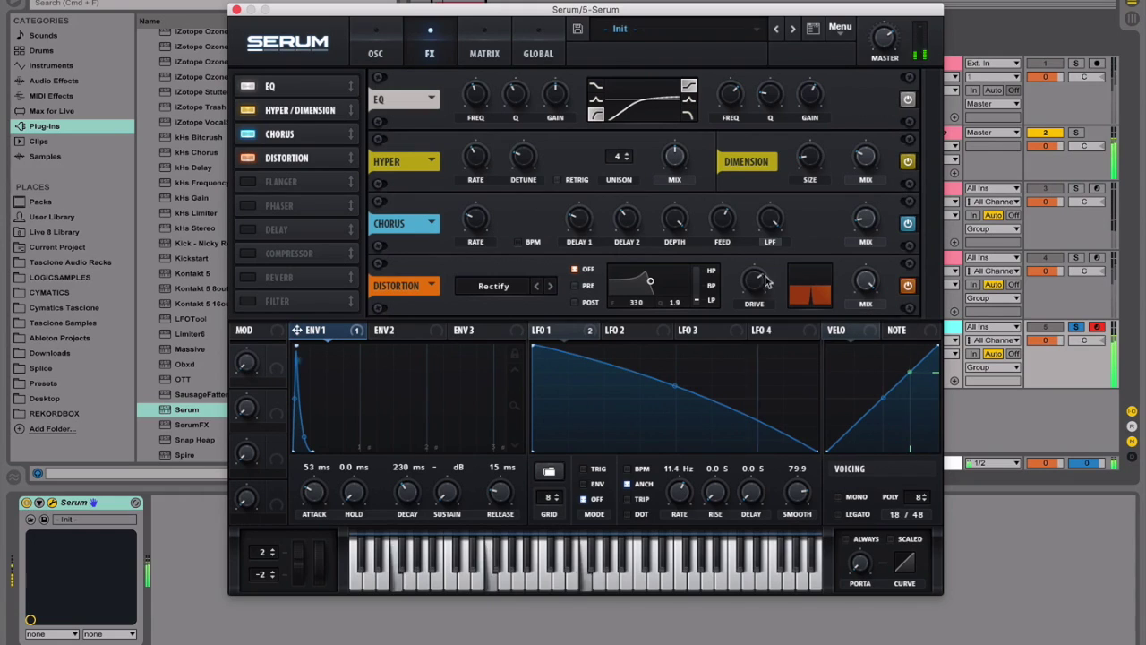
drag(752, 285, 770, 235)
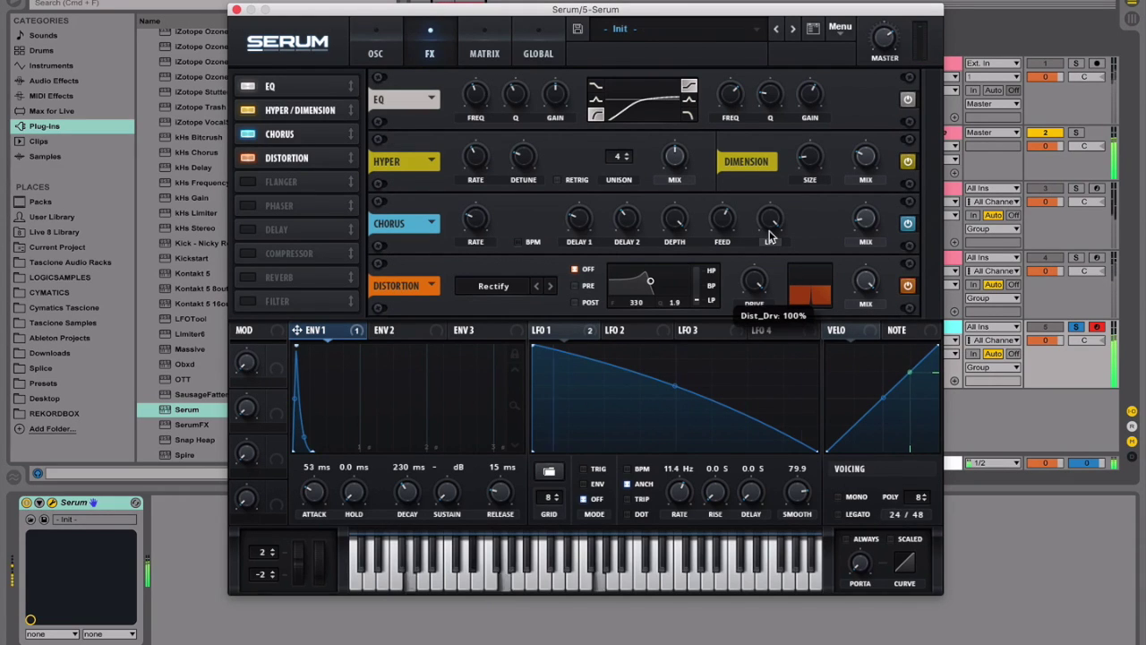
Step: Set the distortion drive to 20% and the distortion mix to 30%
double_click(757, 284)
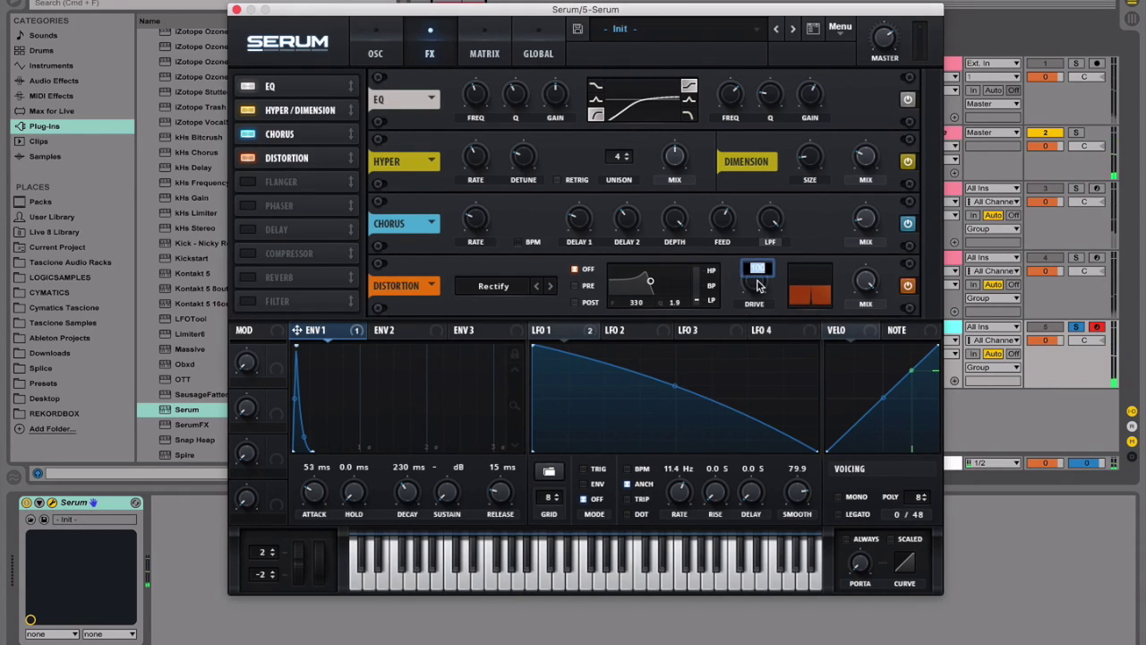
text(20)
key(Return)
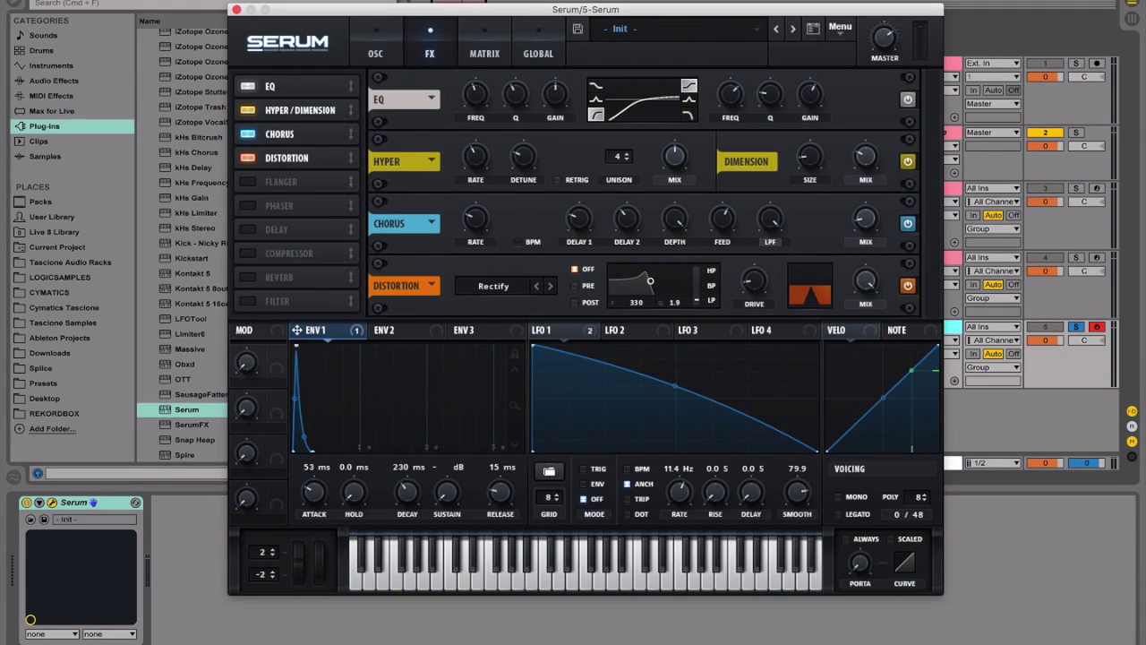
double_click(865, 284)
text(30)
key(Return)
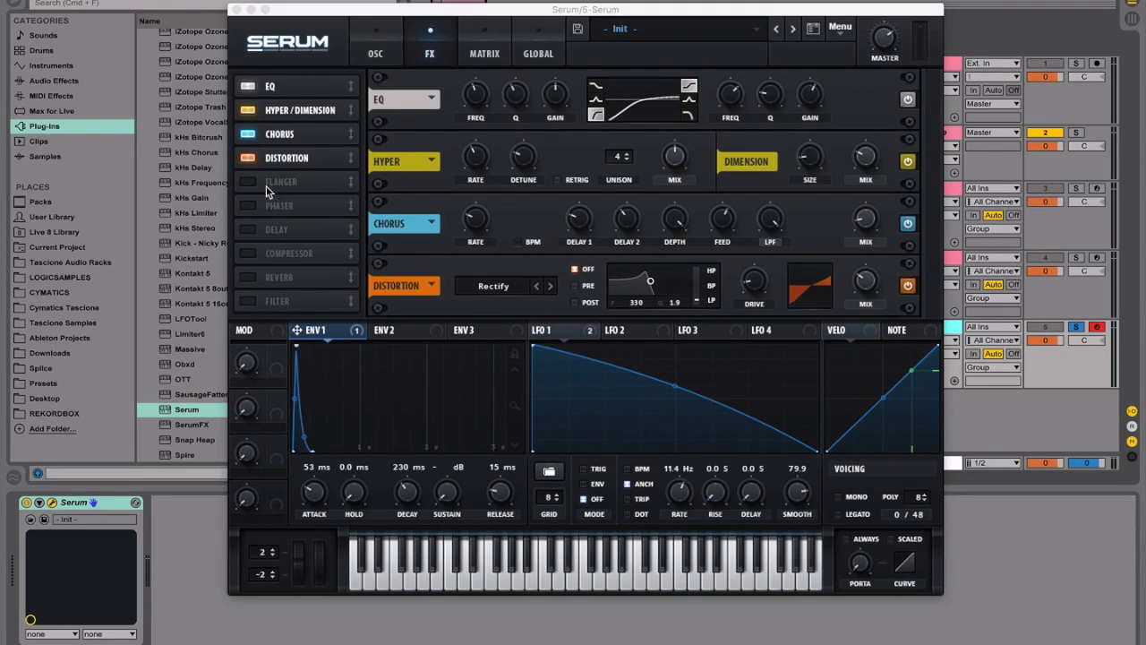
Step: Enable the Filter effect, place it directly after Distortion, and set its cutoff to 1000 Hz
click(278, 301)
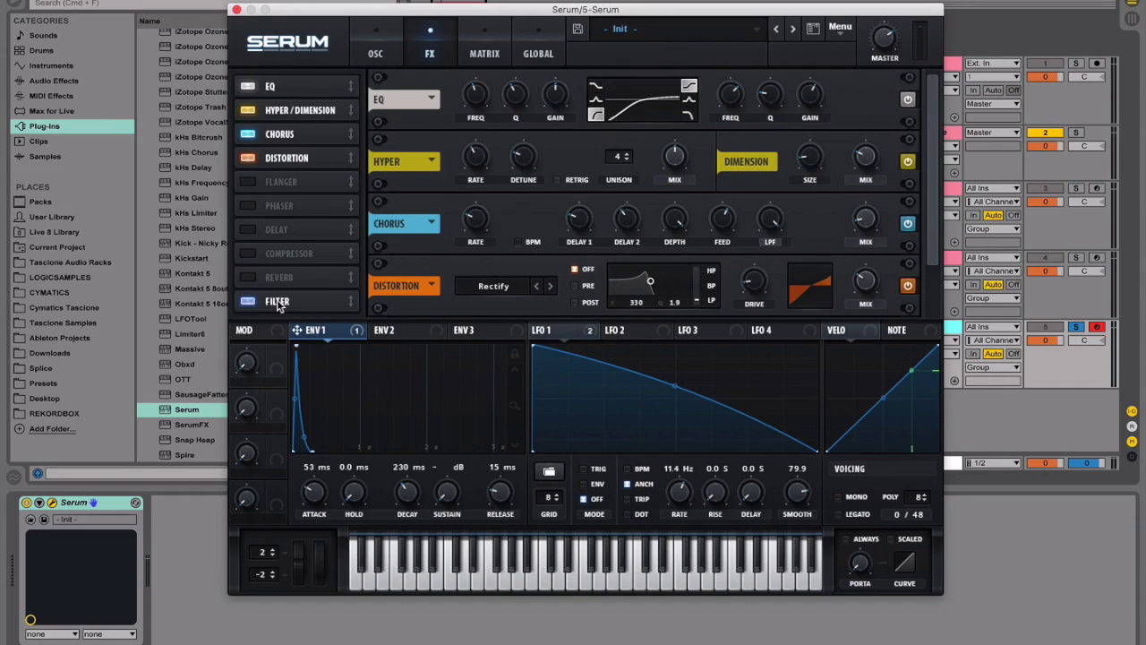
drag(270, 188, 281, 181)
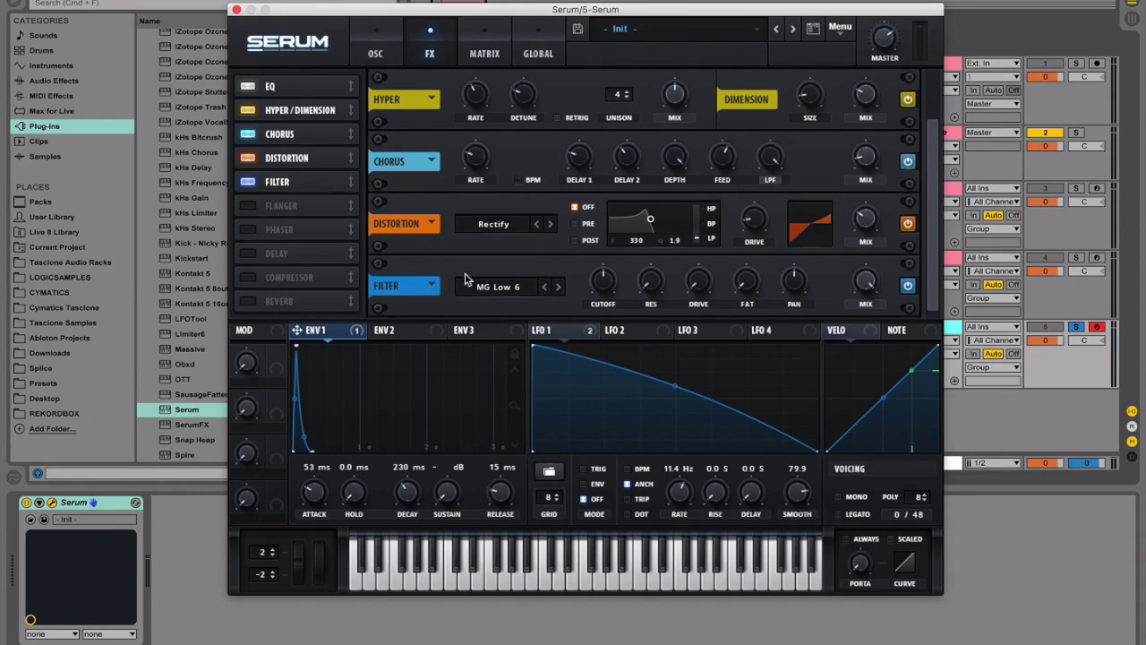
double_click(604, 288)
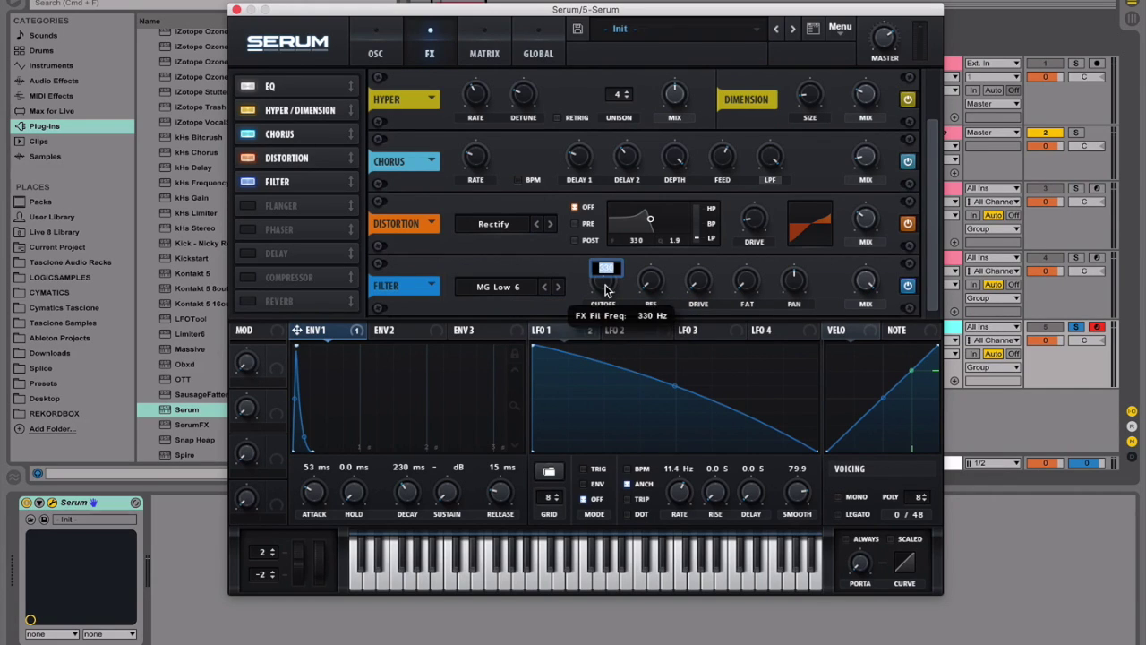
text(1000)
key(Return)
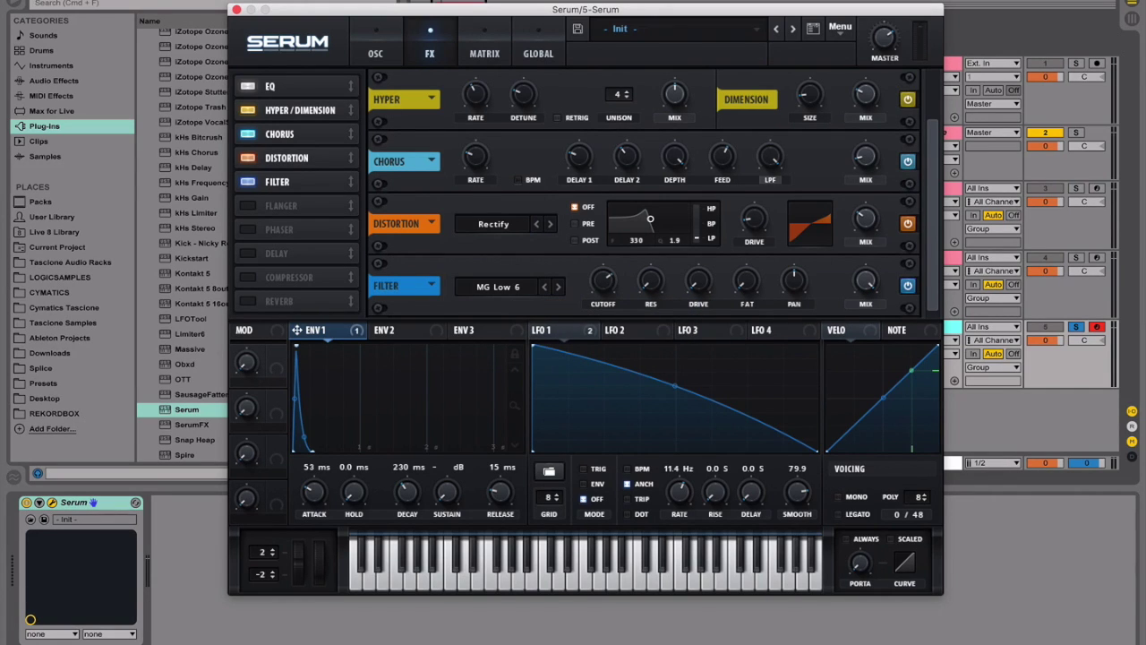
Step: Assign Envelope 1 to modulate the Filter effect's cutoff and raise the filter's resonance slightly
mouse_move(344, 337)
drag(344, 336, 593, 285)
double_click(652, 287)
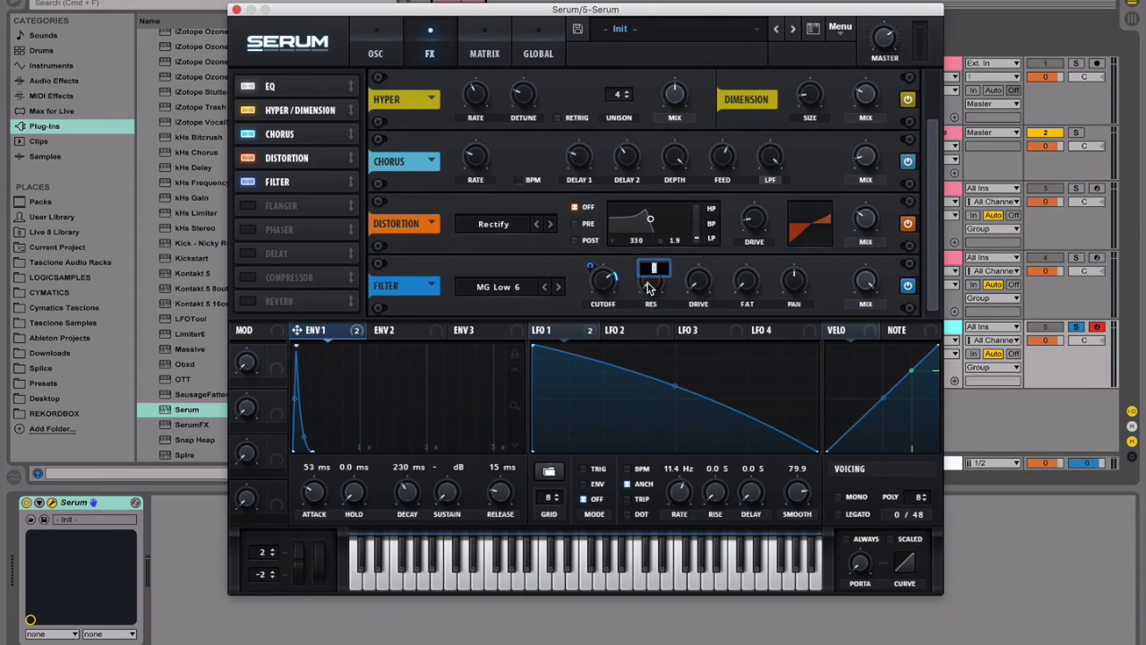
text(1)
key(Return)
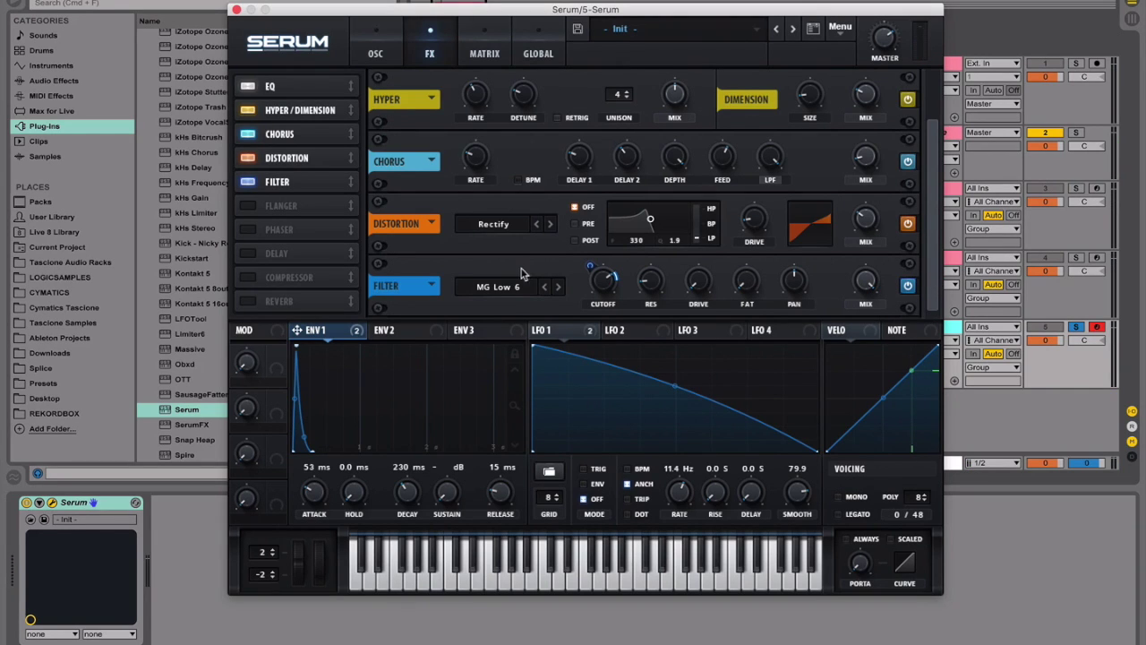
Step: Enable the Delay effect and place it directly after Filter in the effects chain
click(256, 253)
drag(270, 254, 278, 208)
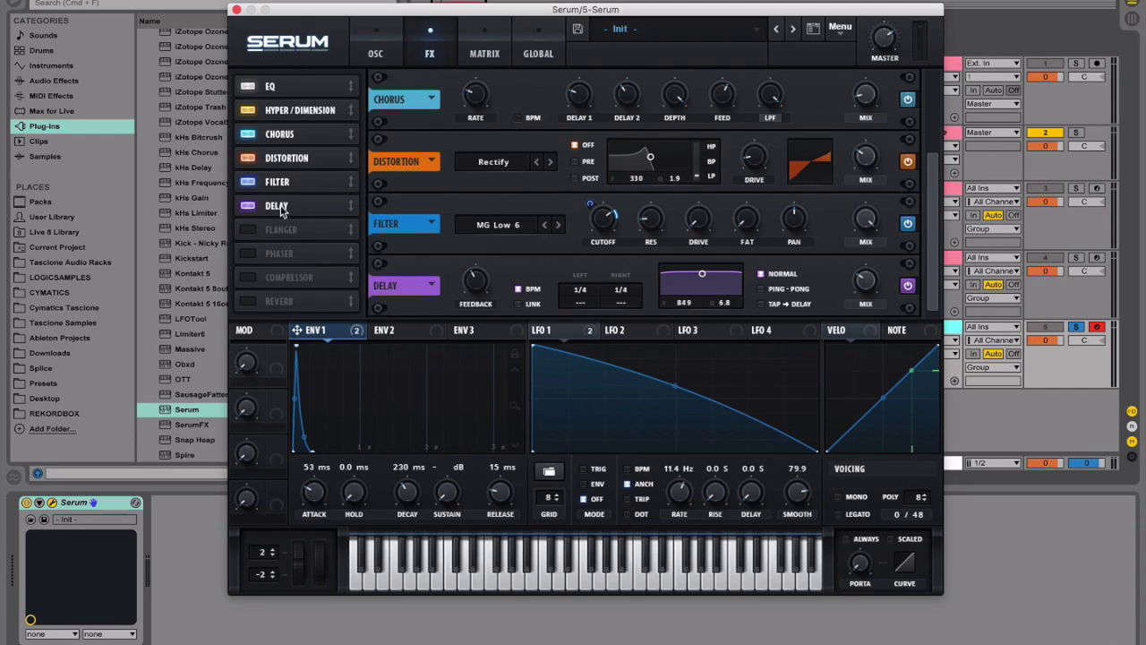
mouse_move(480, 292)
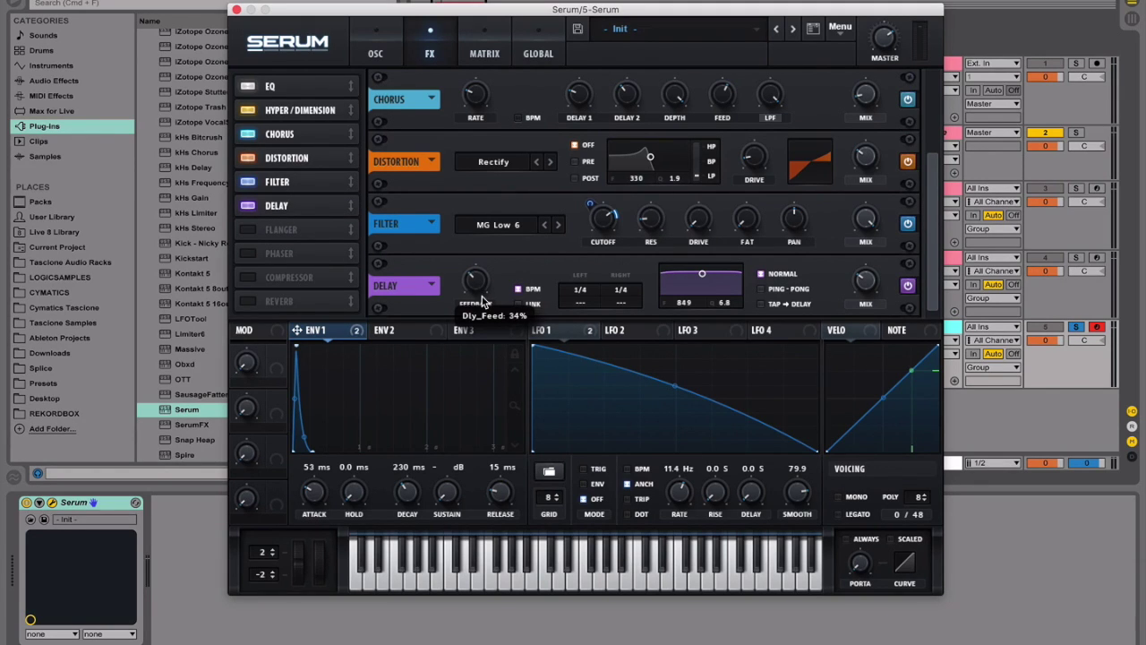
Step: Link the delay's left and right times, turn off its BPM sync, and set both times to 10.09 ms
click(518, 304)
mouse_move(579, 291)
mouse_down()
mouse_move(577, 308)
mouse_move(587, 251)
mouse_move(592, 277)
mouse_up()
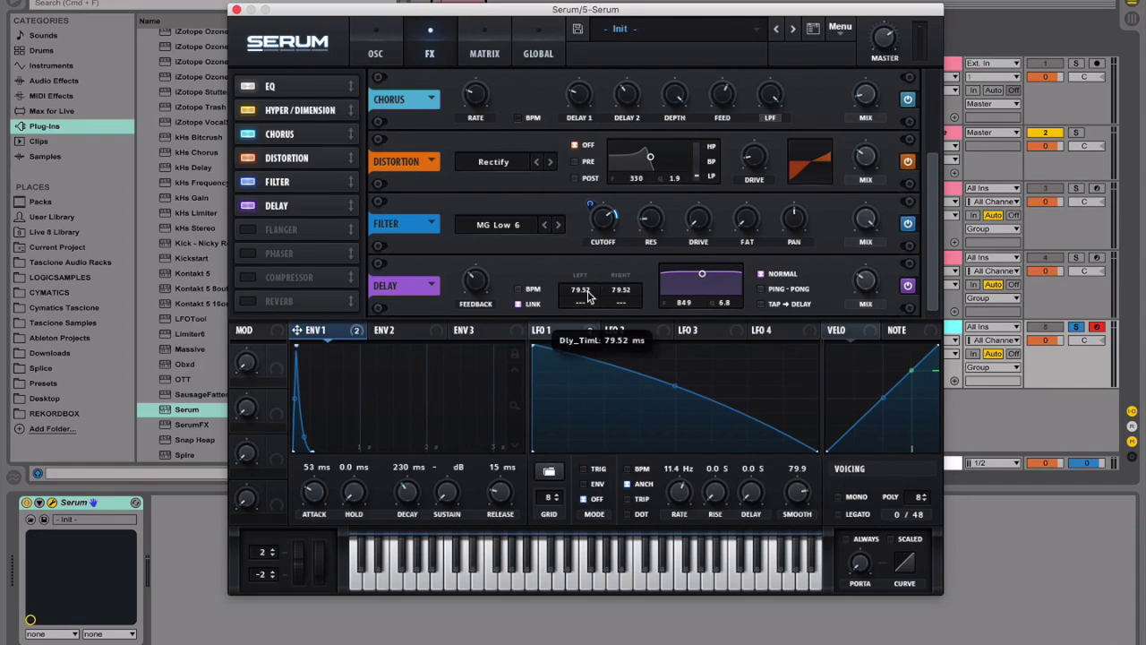
double_click(584, 291)
text(10.09)
key(Return)
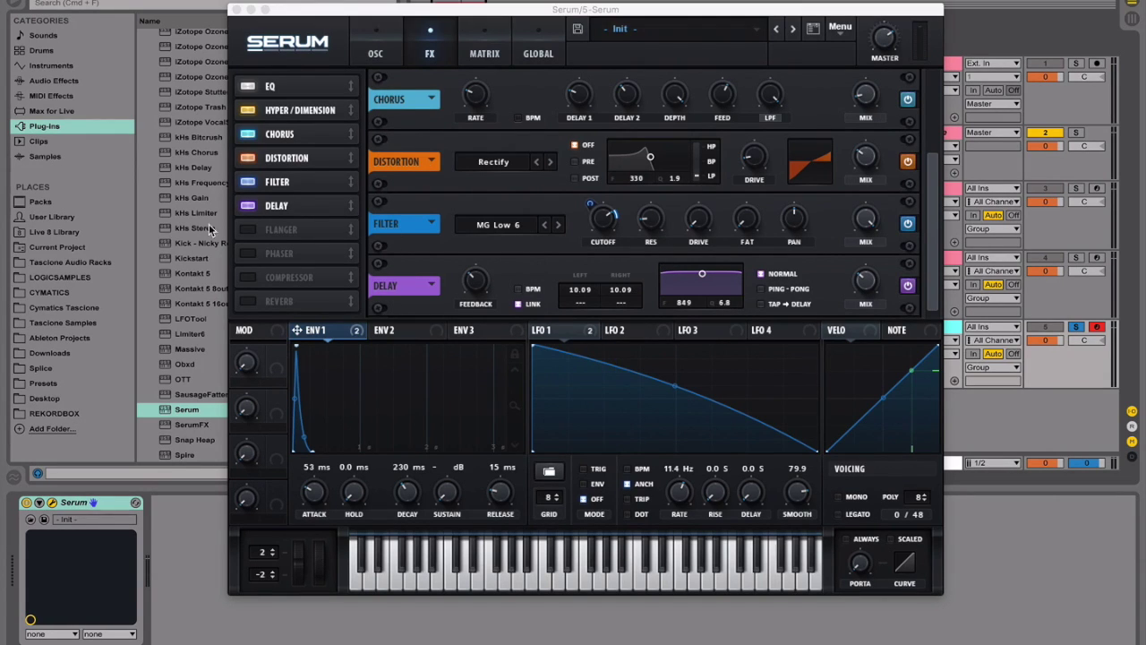
Step: Enable the Reverb effect and place it directly after Delay in the effects chain
click(248, 301)
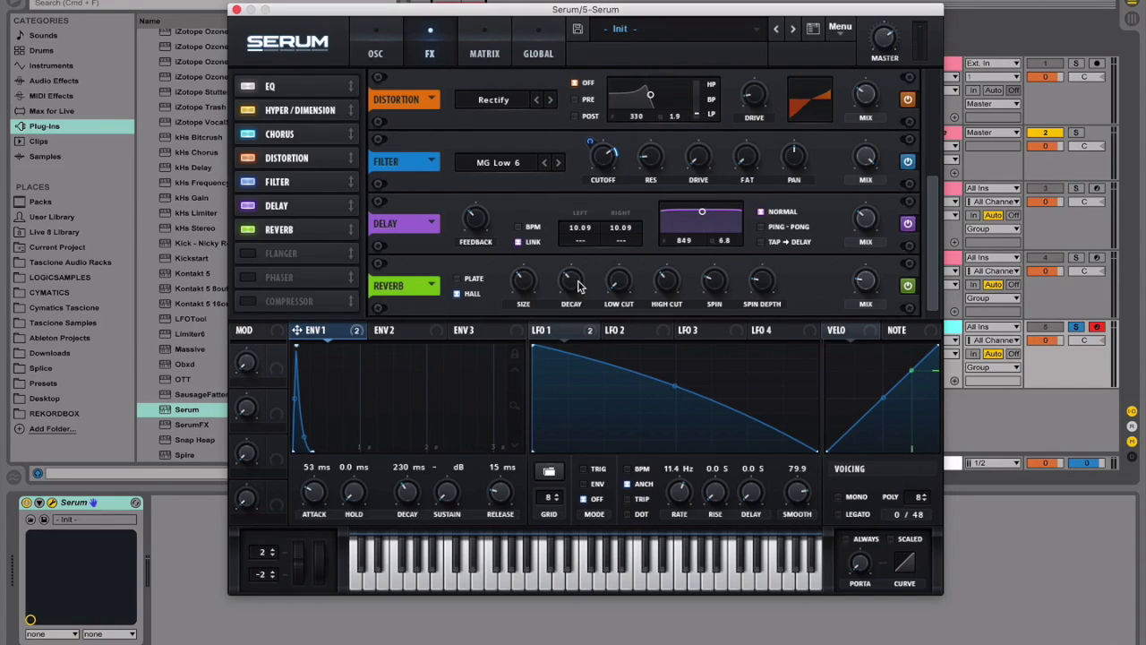
mouse_move(580, 286)
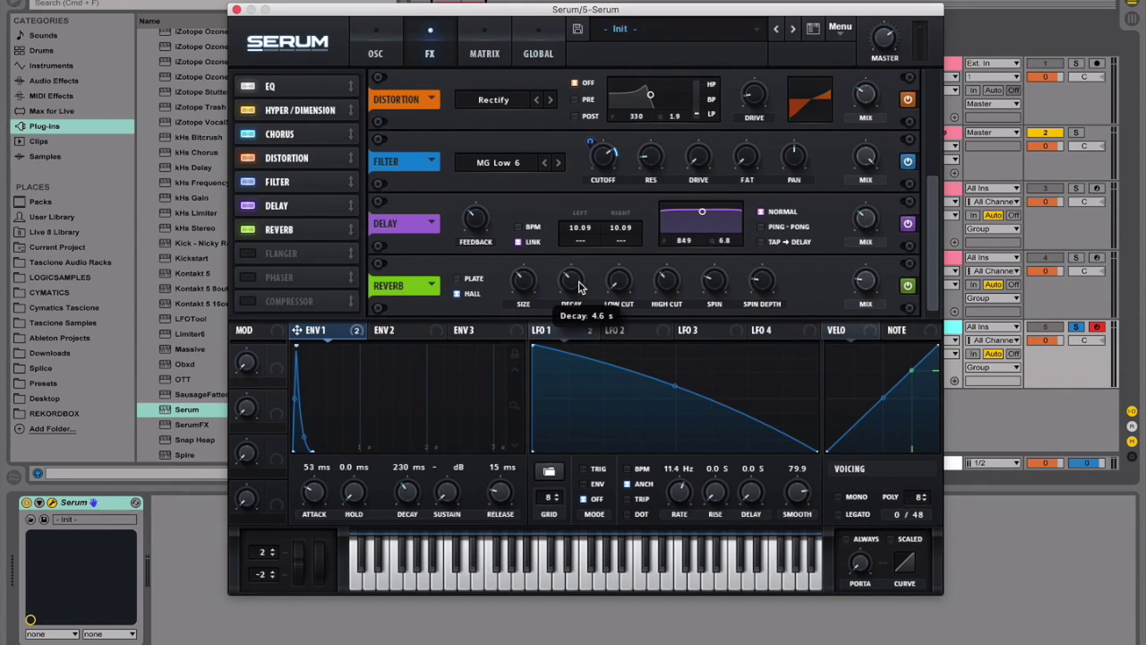
mouse_move(624, 291)
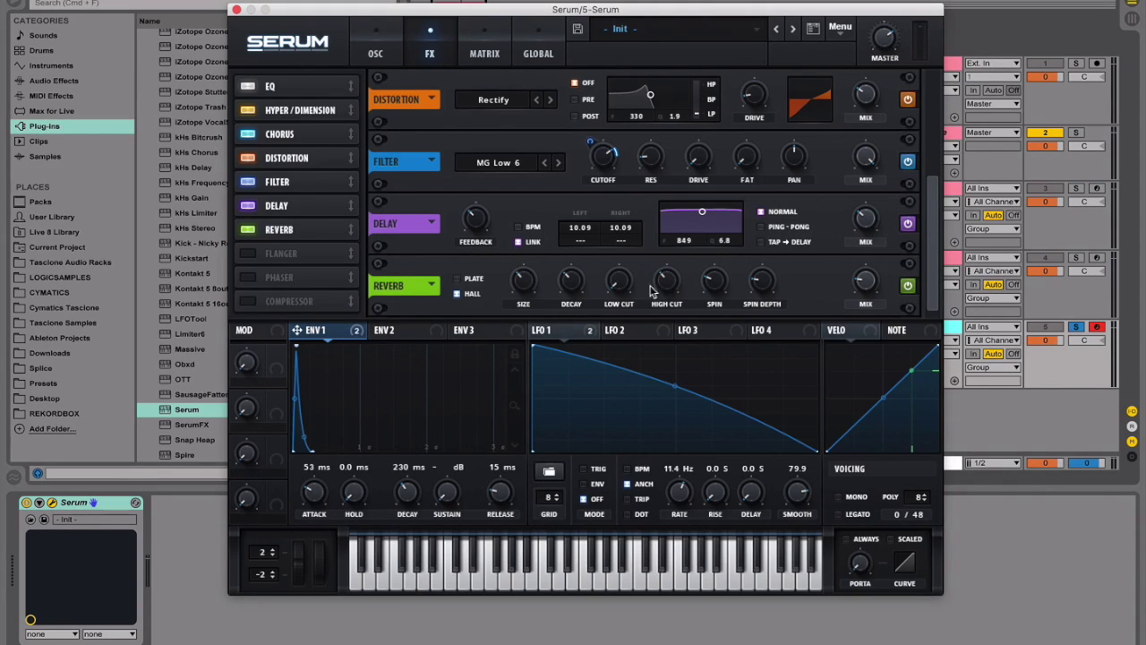
Step: Lower the Reverb effect's spin depth to about 11% and adjust its wet mix while the pluck plays
mouse_move(714, 287)
mouse_move(759, 292)
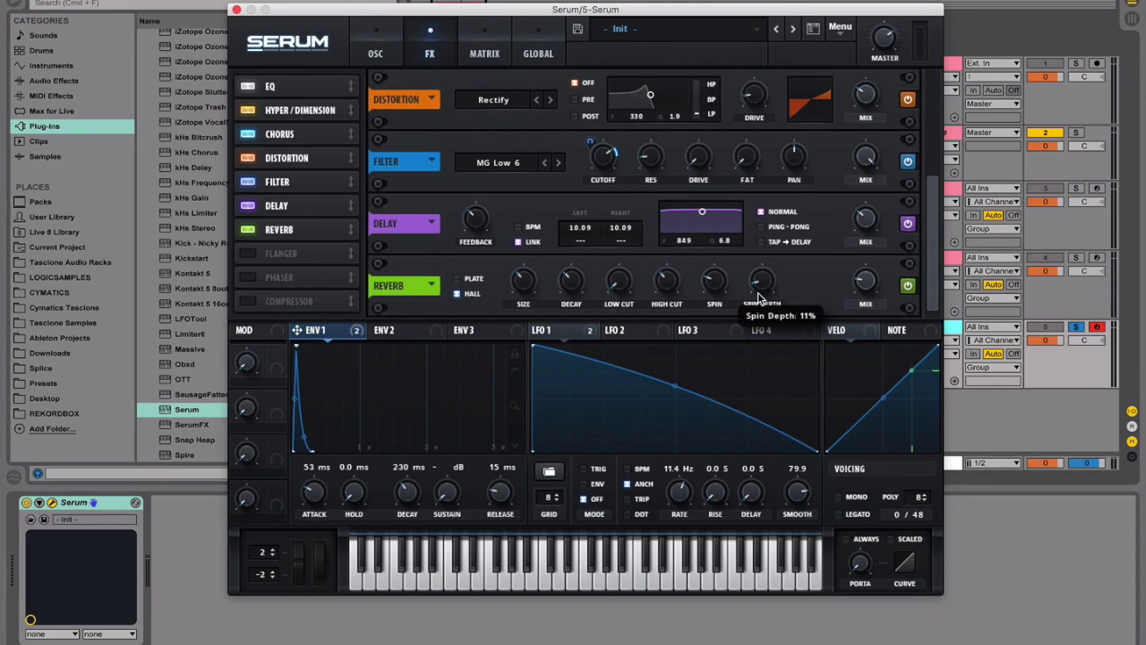
scroll(758, 293, up, 3)
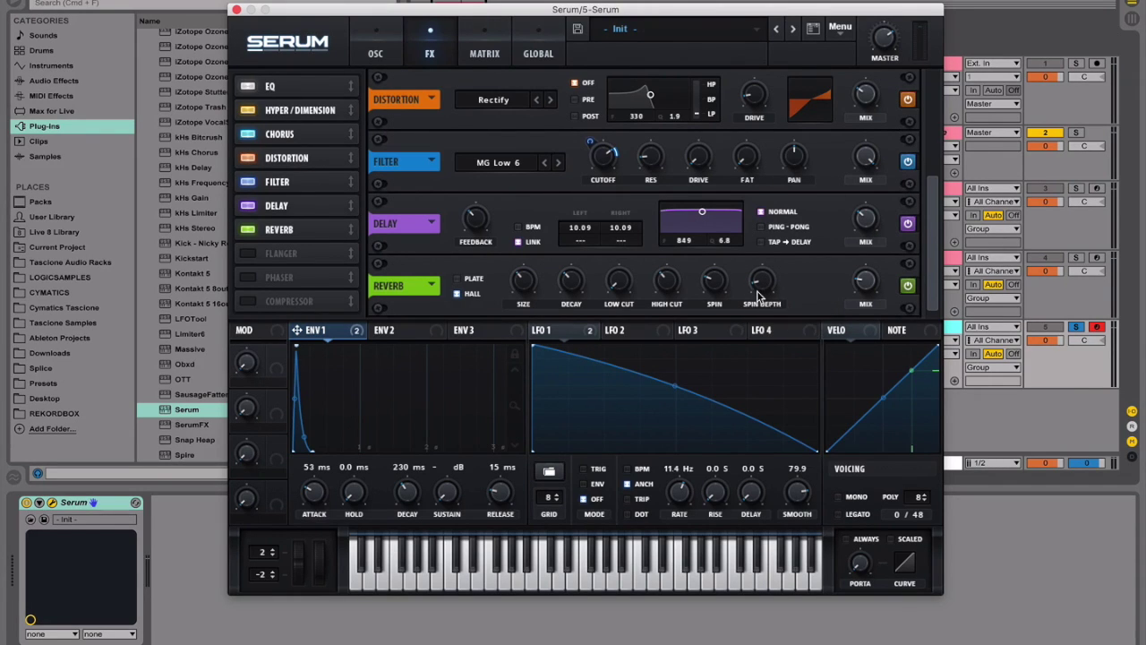
mouse_move(862, 300)
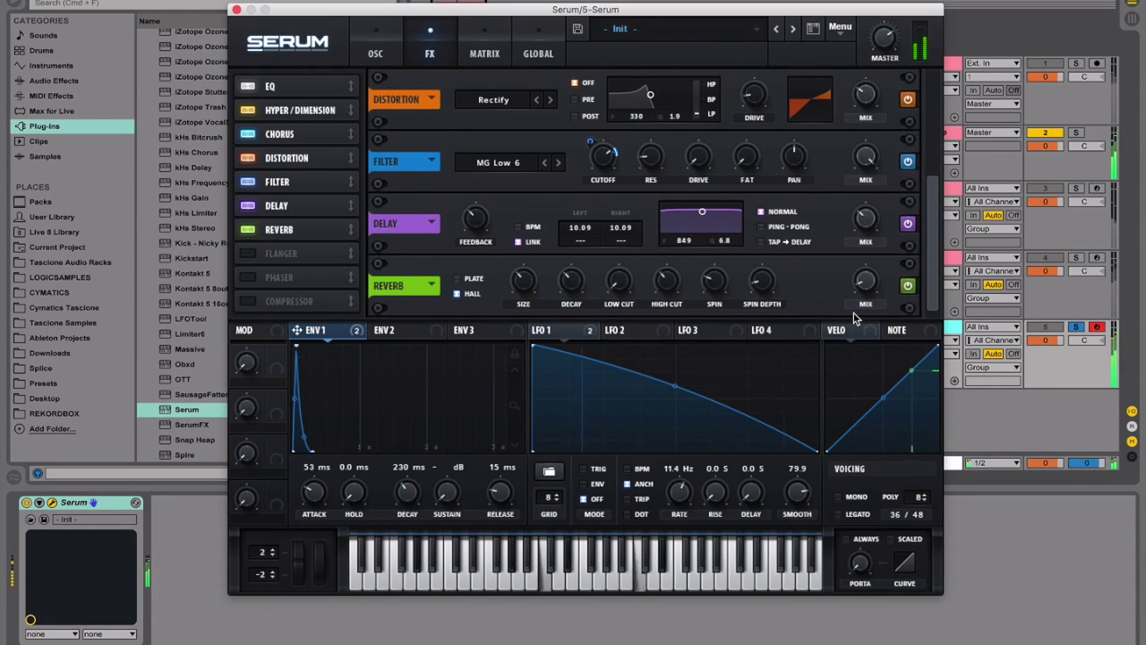
Step: Listen to the original Pluck track on solo for comparison and clear its solo
click(1055, 295)
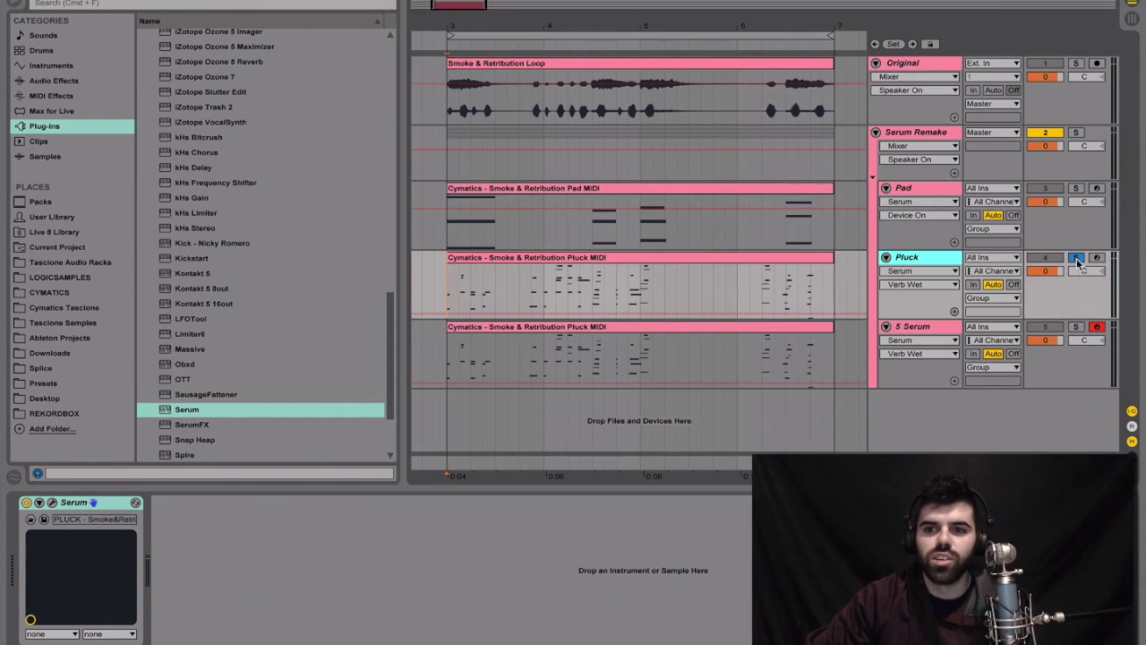
click(1075, 189)
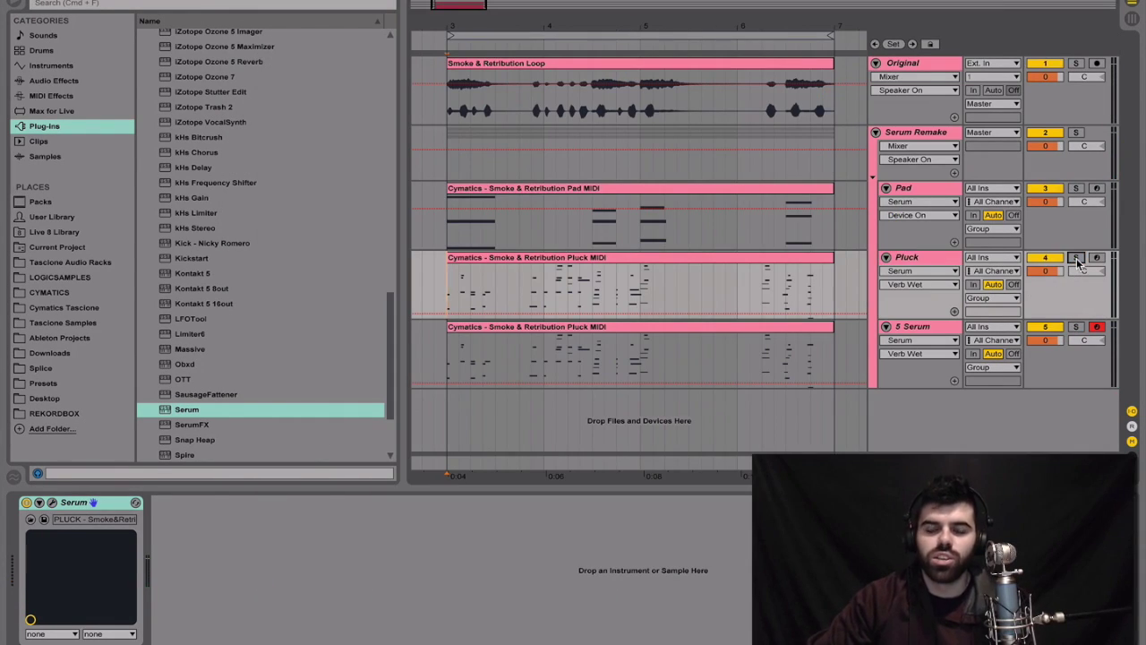
Step: Play the soloed Pad track and review the oscillator, filter and envelope settings of its finished Serum patch
click(448, 227)
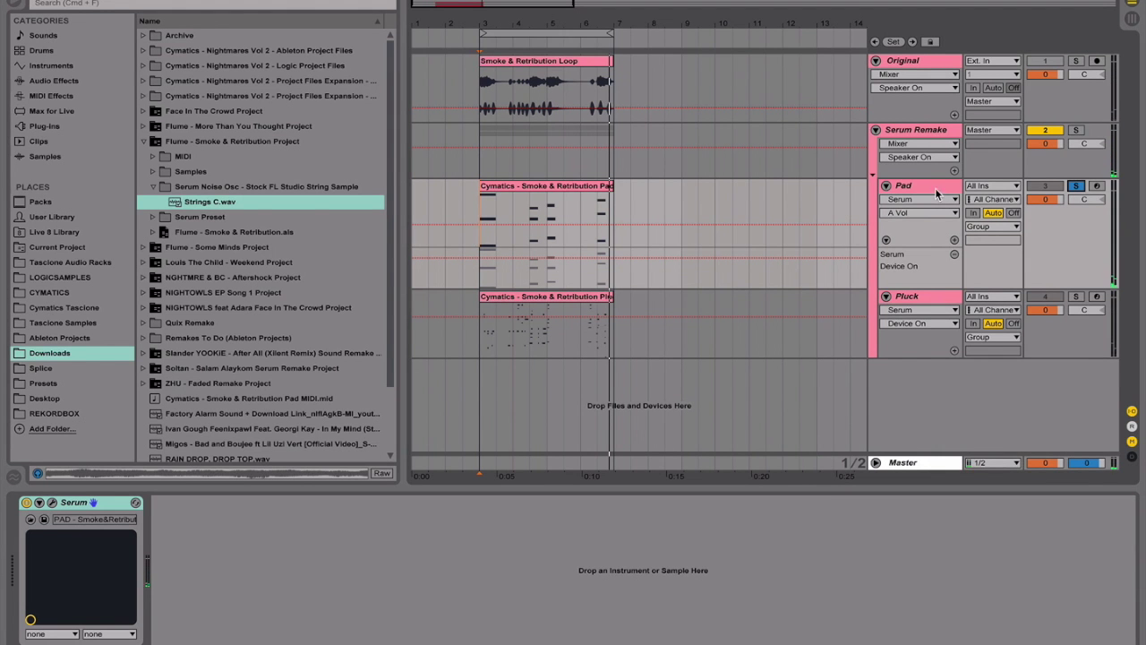
click(937, 194)
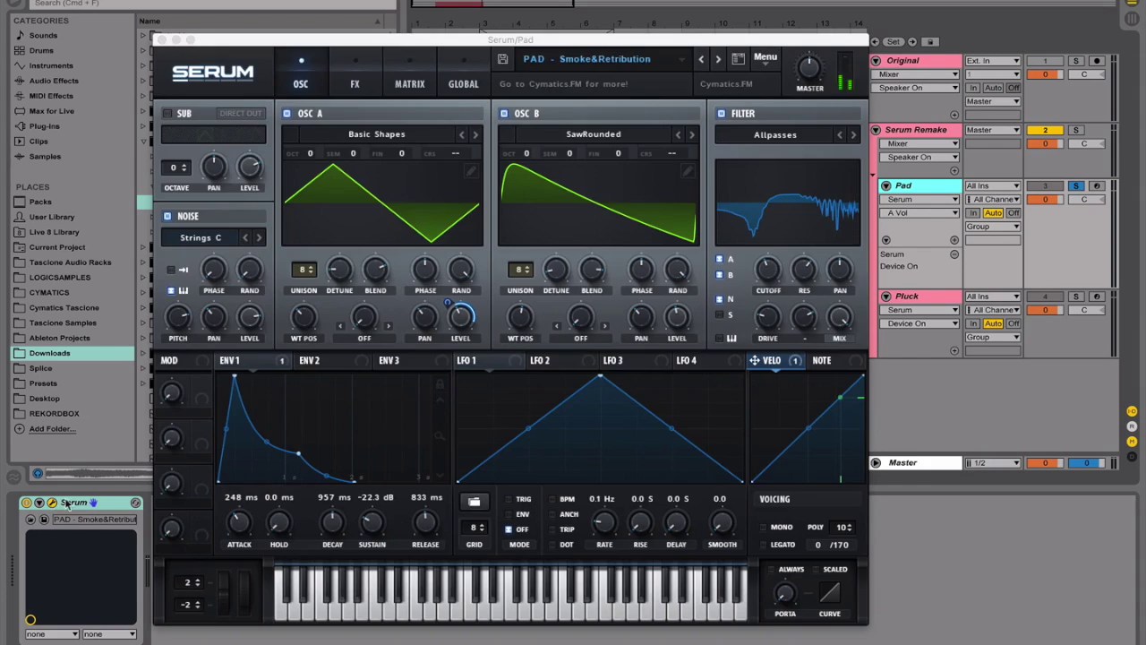
click(52, 502)
click(162, 42)
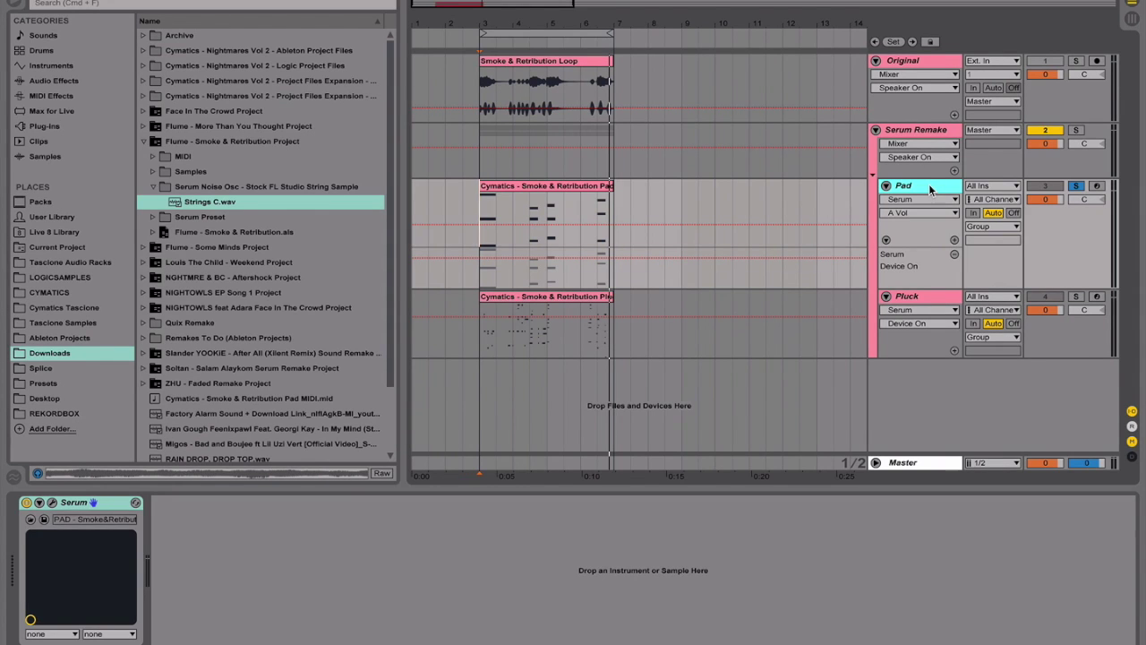
Step: Insert a new MIDI track below Pad, load Serum onto it and close the plug-in window
key(super+shift+t)
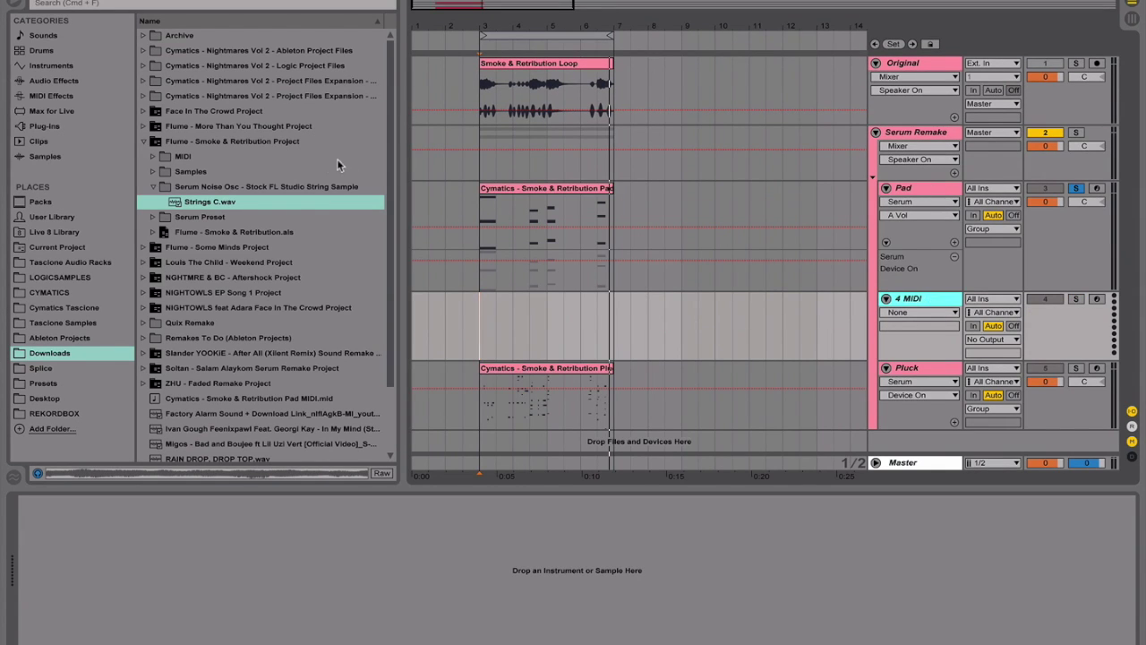
click(52, 127)
double_click(192, 302)
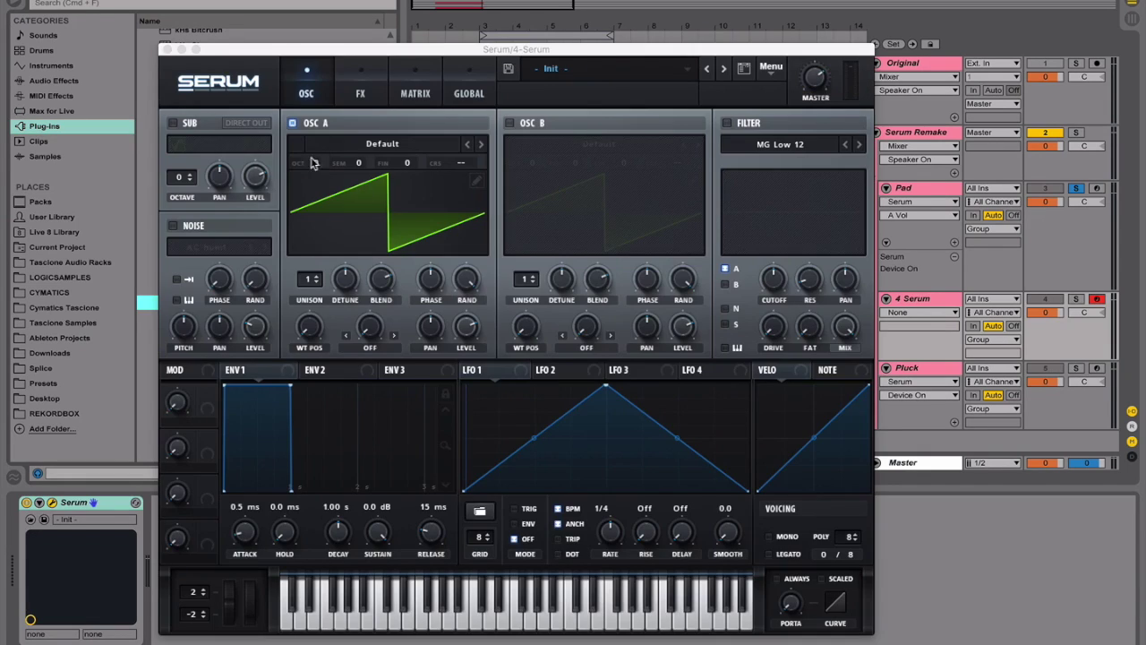
click(166, 49)
Step: Copy the Pad MIDI clip onto the new Serum track, audition it on solo and clear the solo
drag(535, 192, 528, 322)
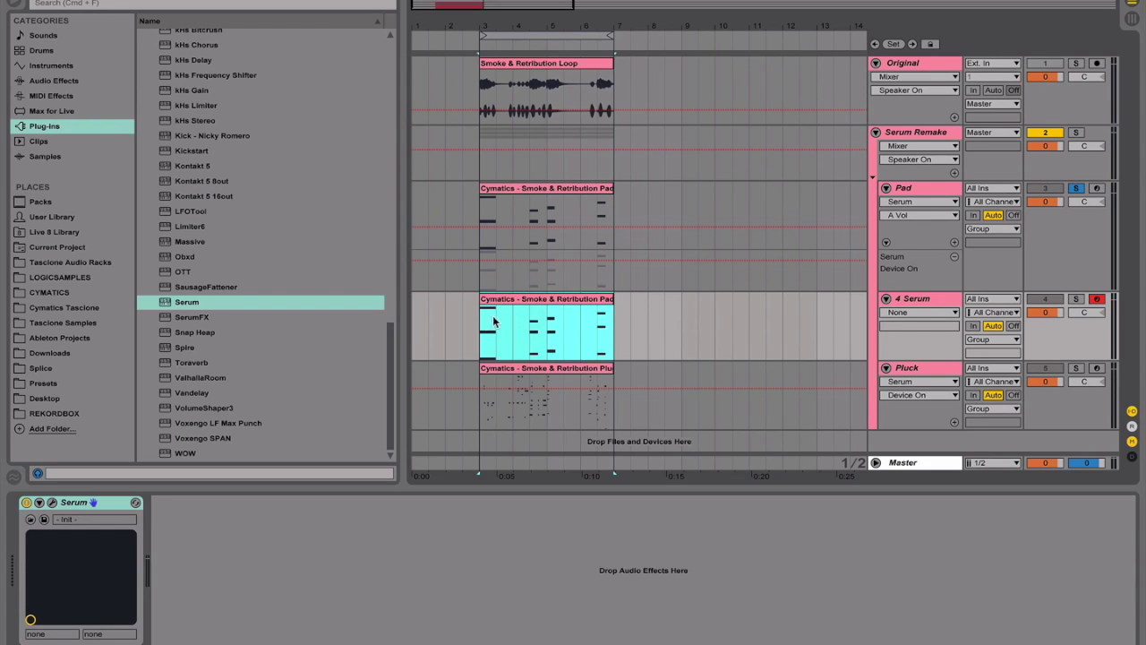
click(1076, 298)
key(space)
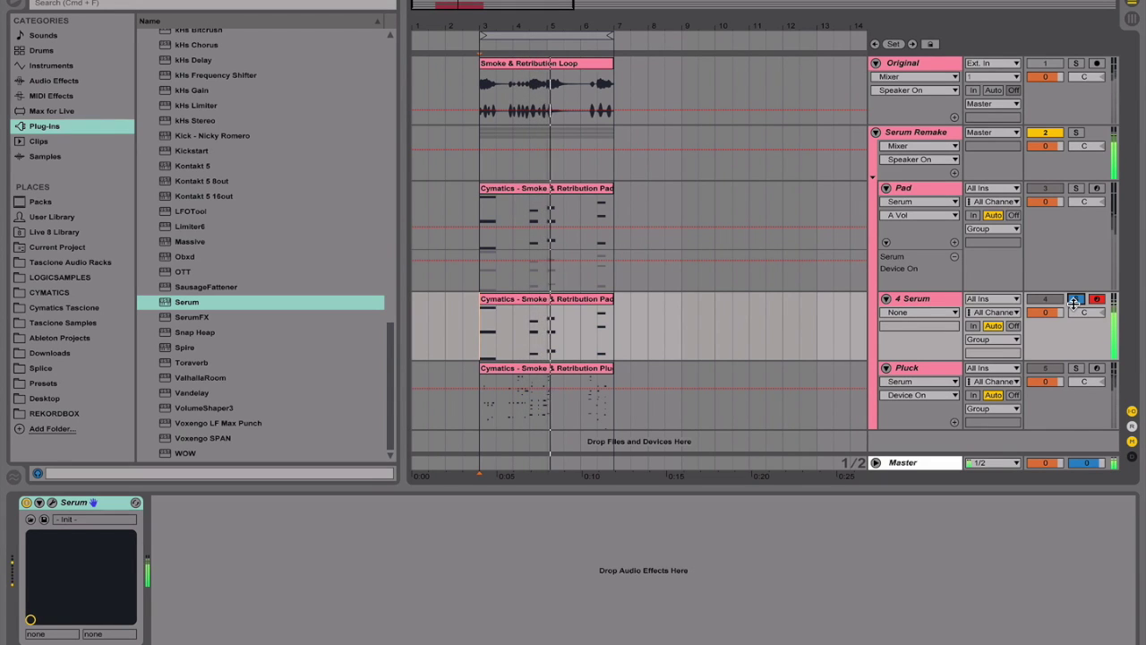
click(1075, 300)
key(space)
Step: Open Serum on the new track and enable Osc B and the Noise oscillator
click(927, 302)
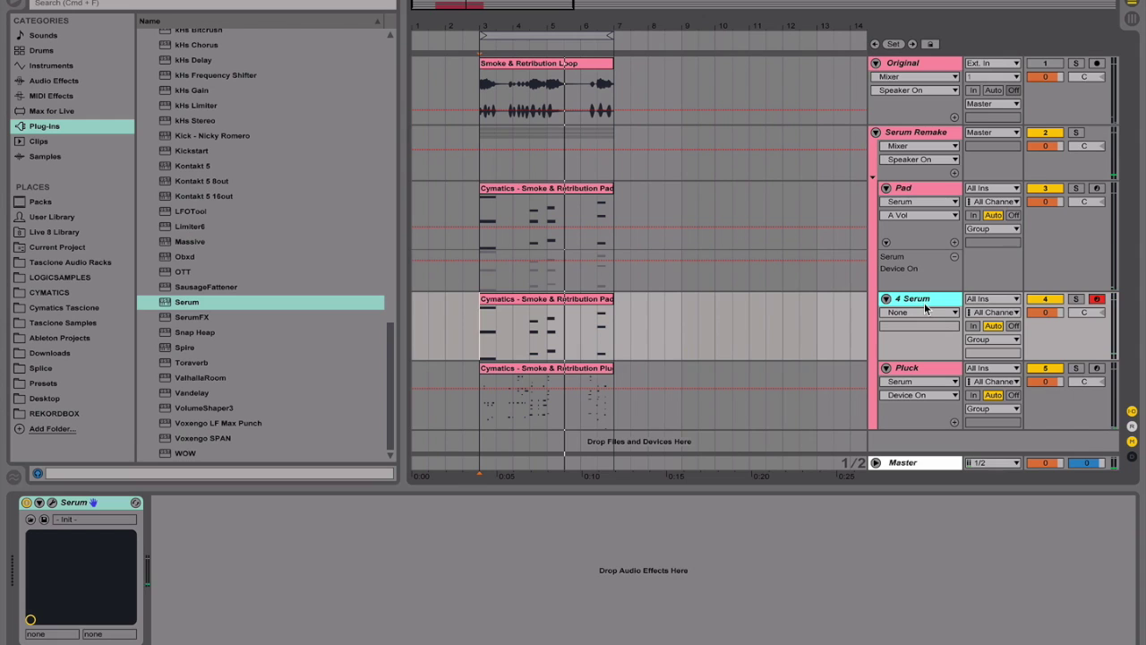
click(52, 503)
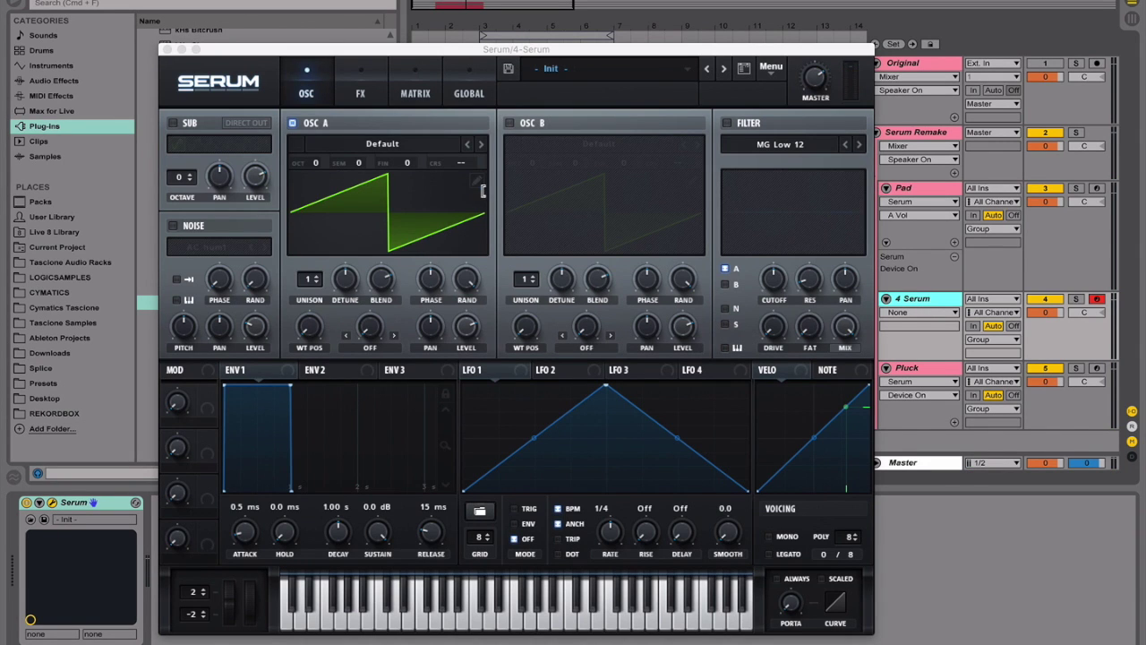
click(510, 124)
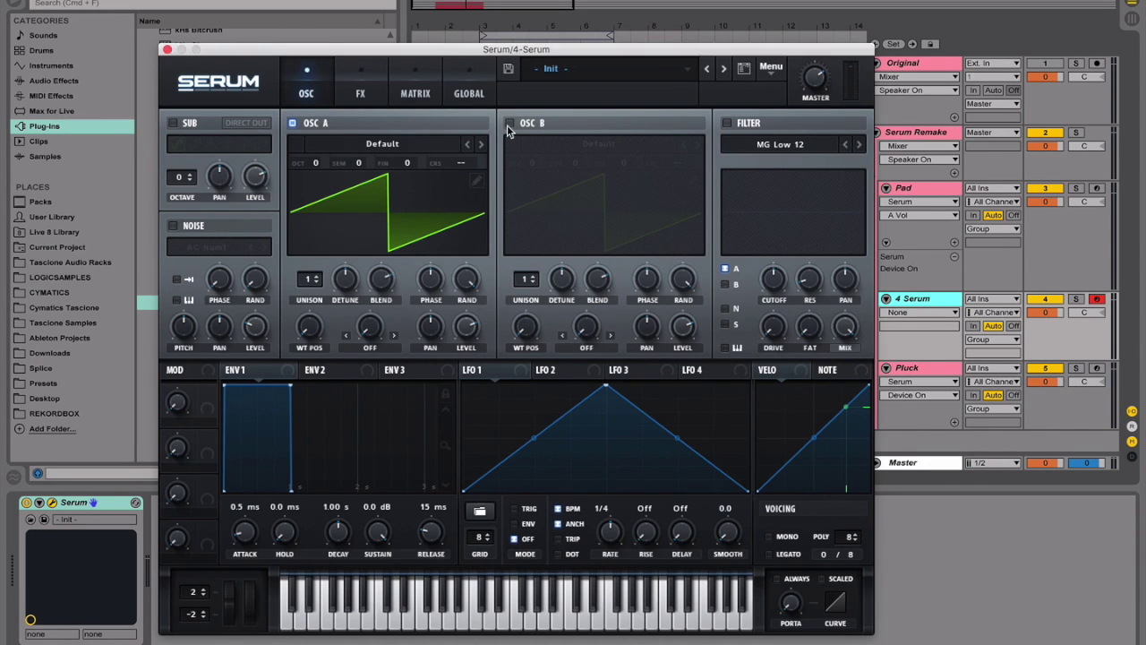
click(173, 227)
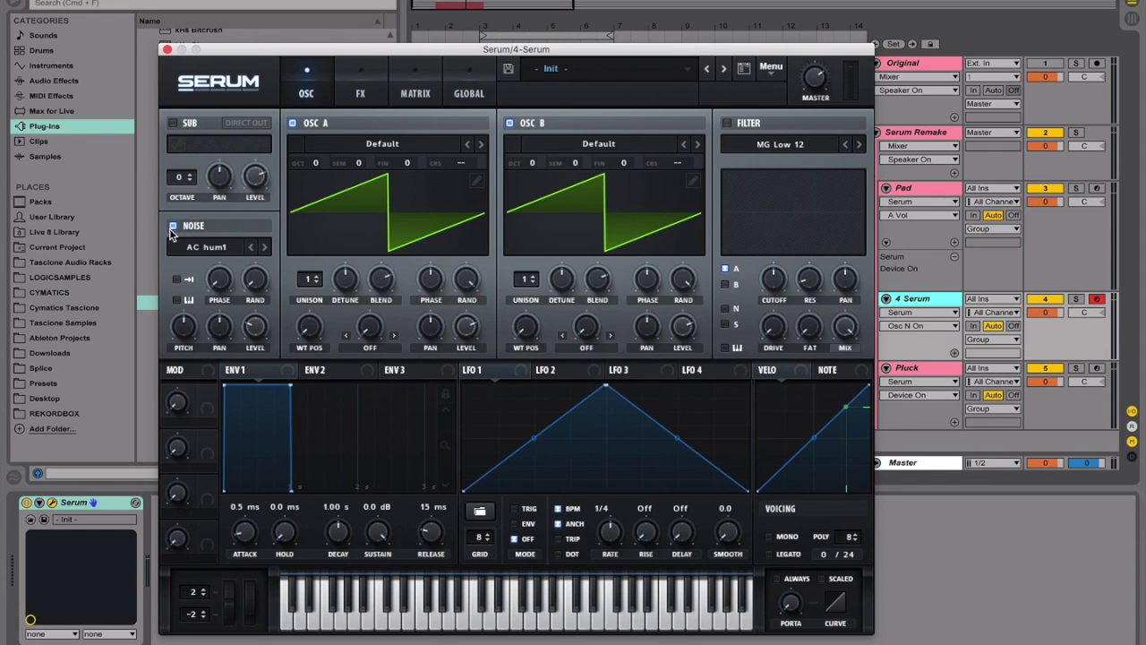
Step: Load the Analog wavetable Basic Shapes into Osc A and move its wavetable position to the triangle wave
click(426, 143)
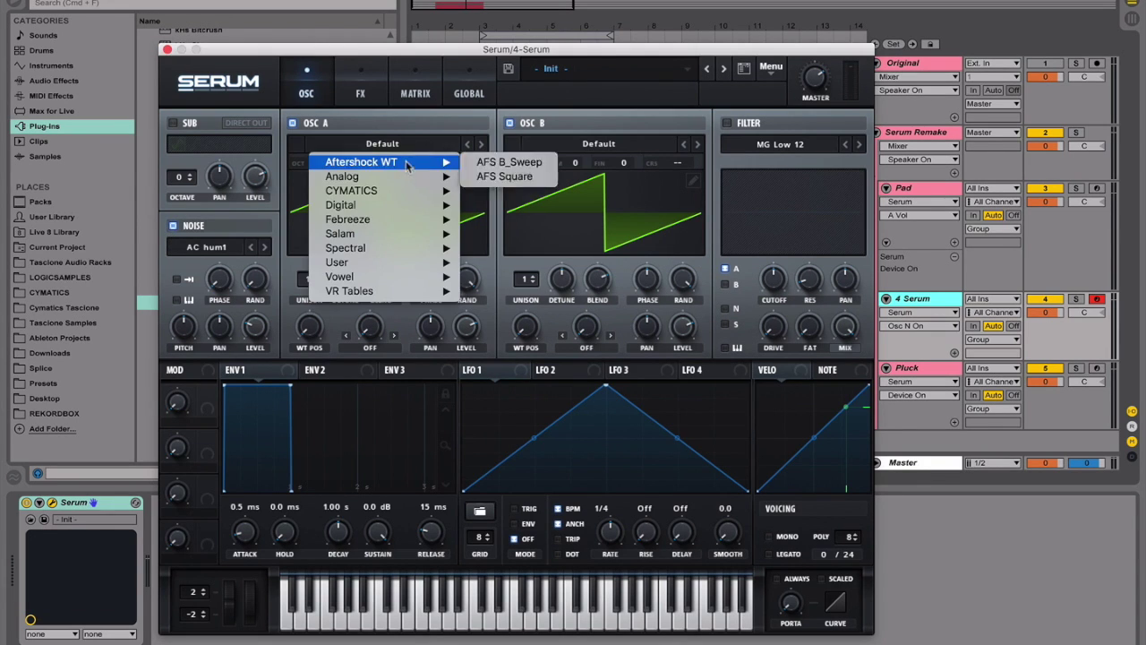
mouse_move(359, 177)
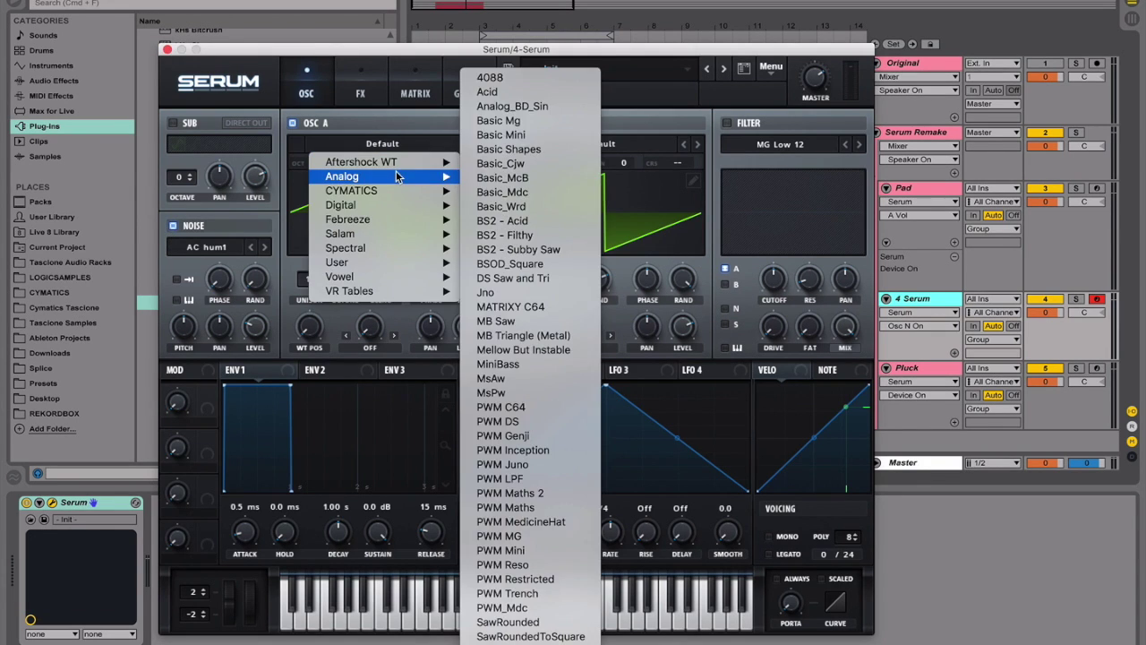
click(537, 149)
drag(315, 333, 323, 291)
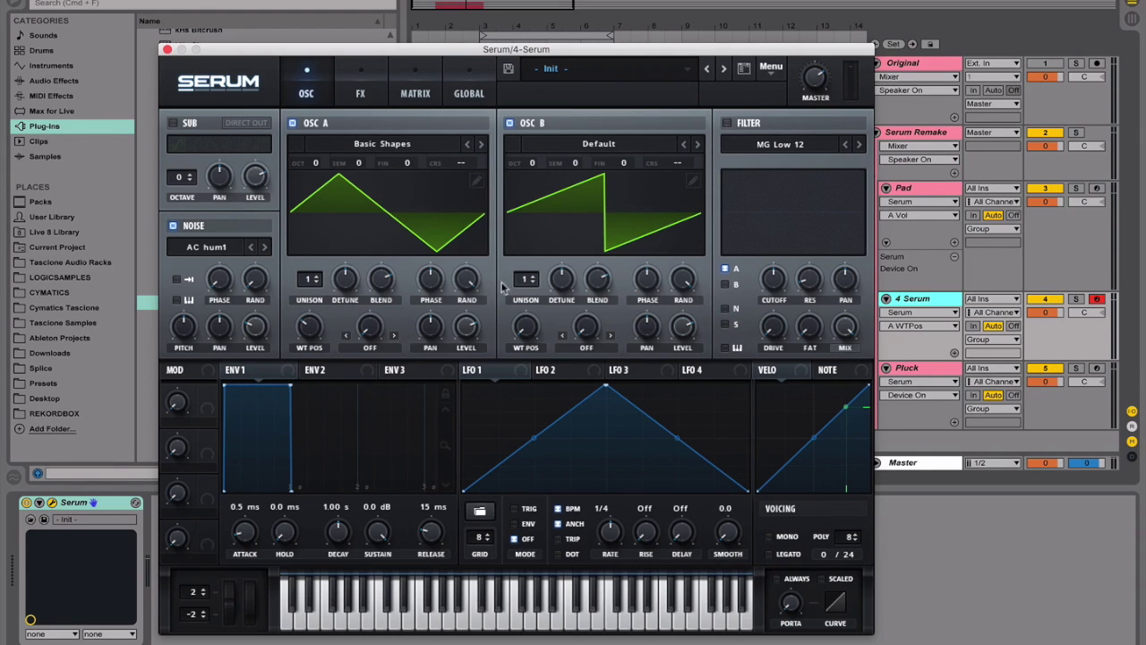
Step: Load the Analog wavetable SawRounded into Osc B and adjust its wavetable position
click(598, 146)
mouse_move(591, 182)
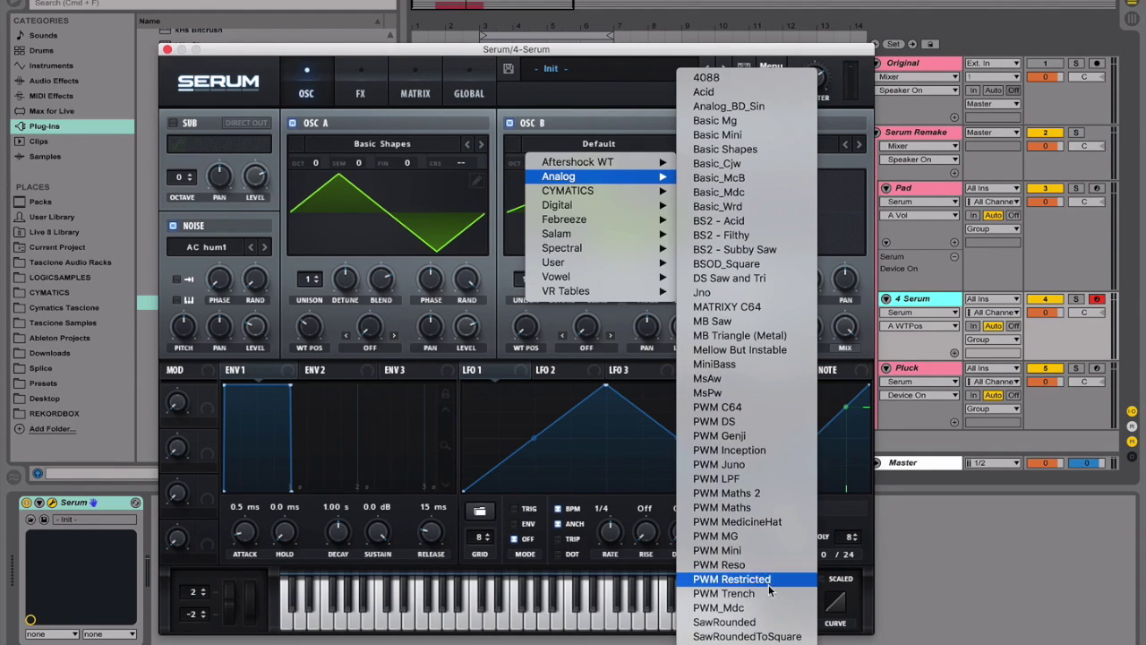
click(721, 621)
drag(535, 328, 555, 243)
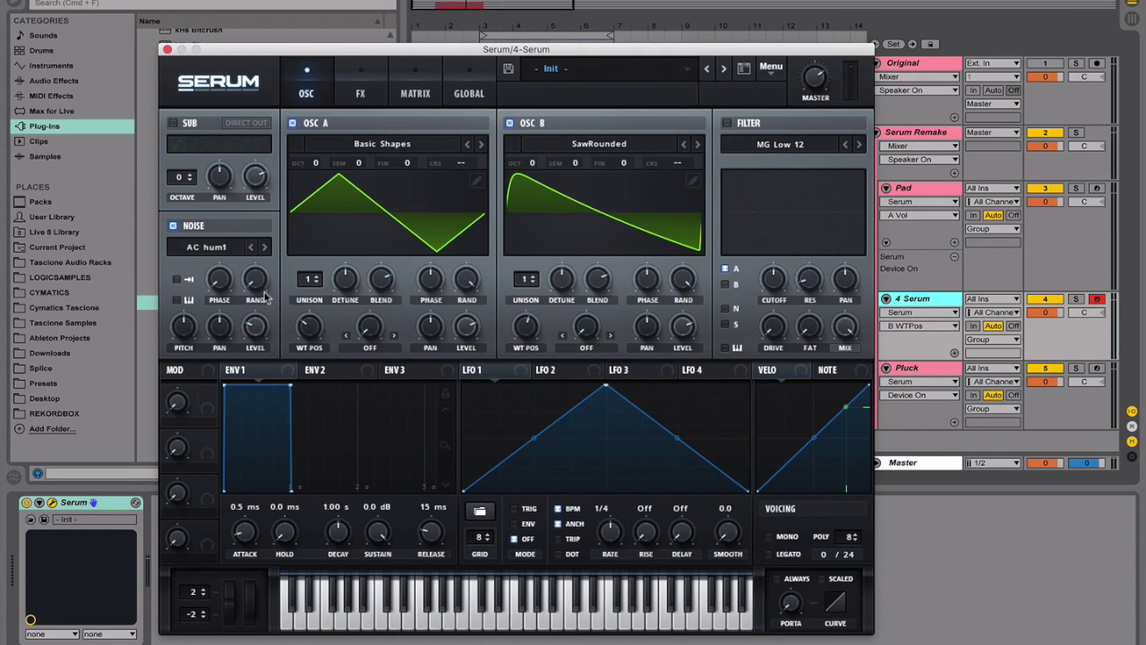
Step: Load Strings C.wav from the Flume - Smoke & Retribution Project download folder into Serum's Noise oscillator
drag(280, 52, 467, 49)
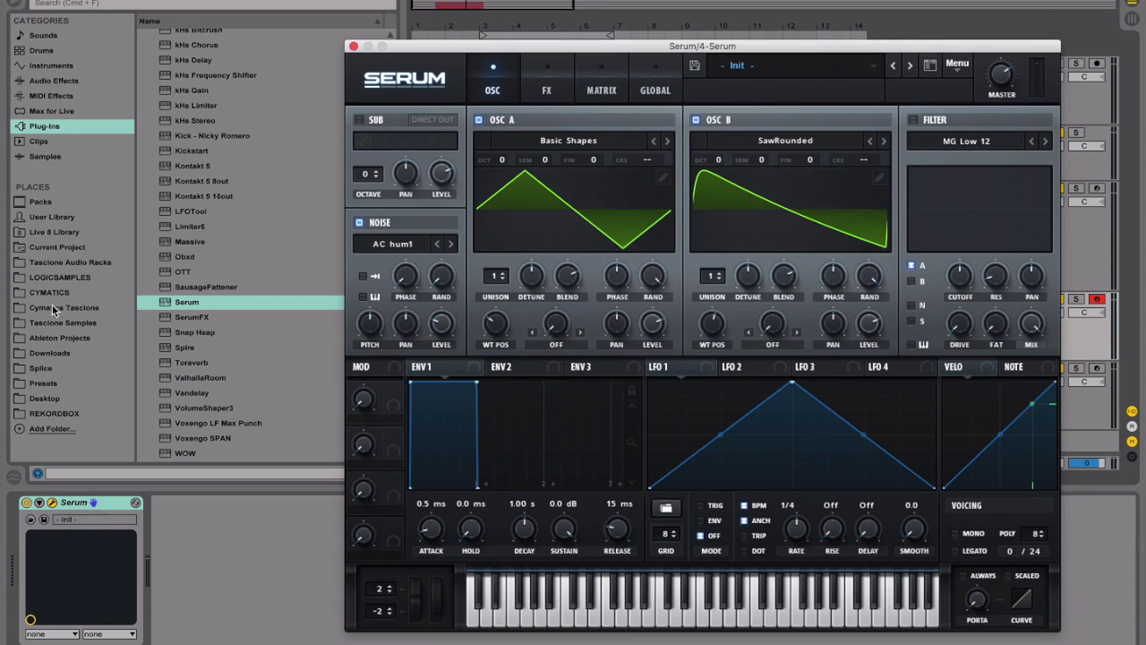
click(67, 354)
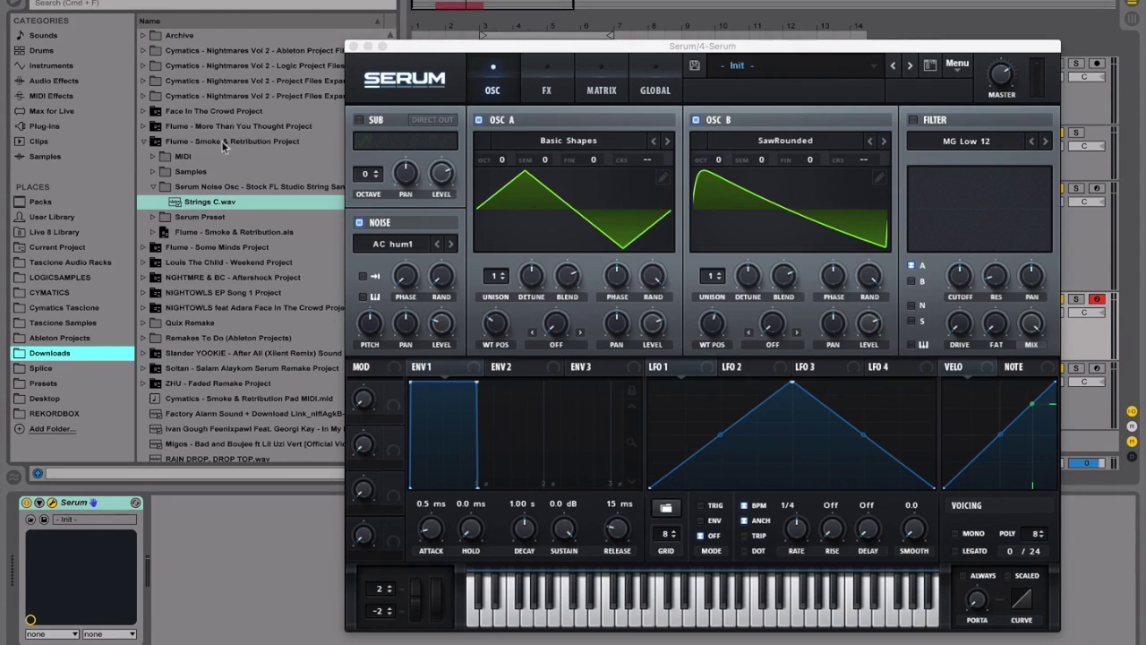
click(152, 187)
drag(486, 52, 543, 48)
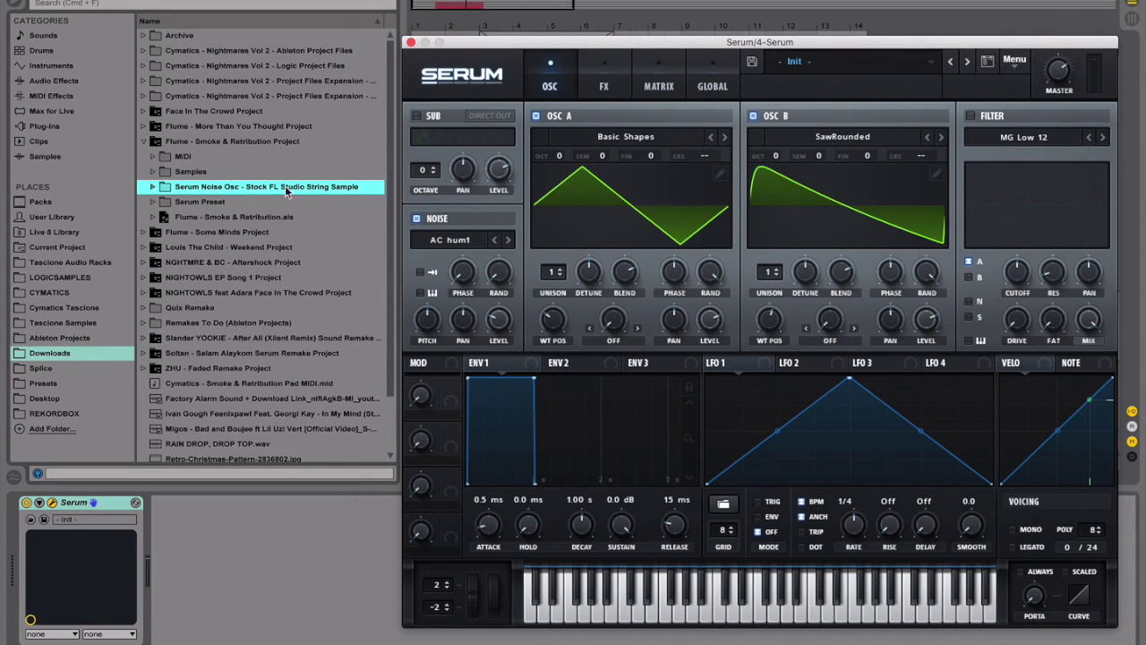
click(154, 187)
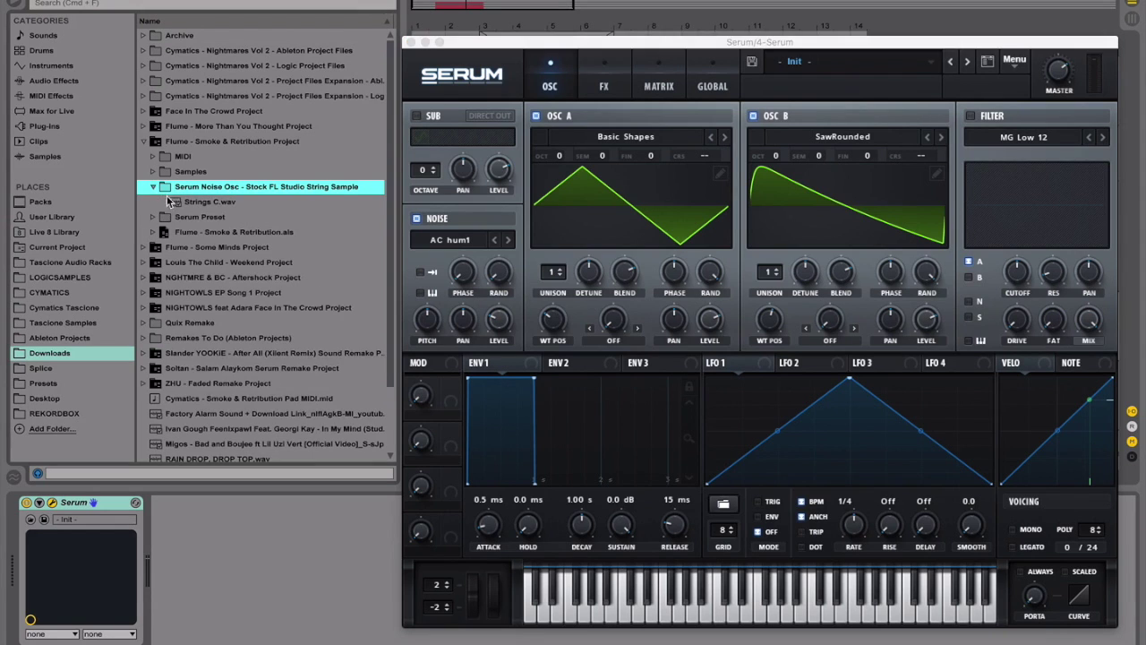
drag(182, 205, 437, 244)
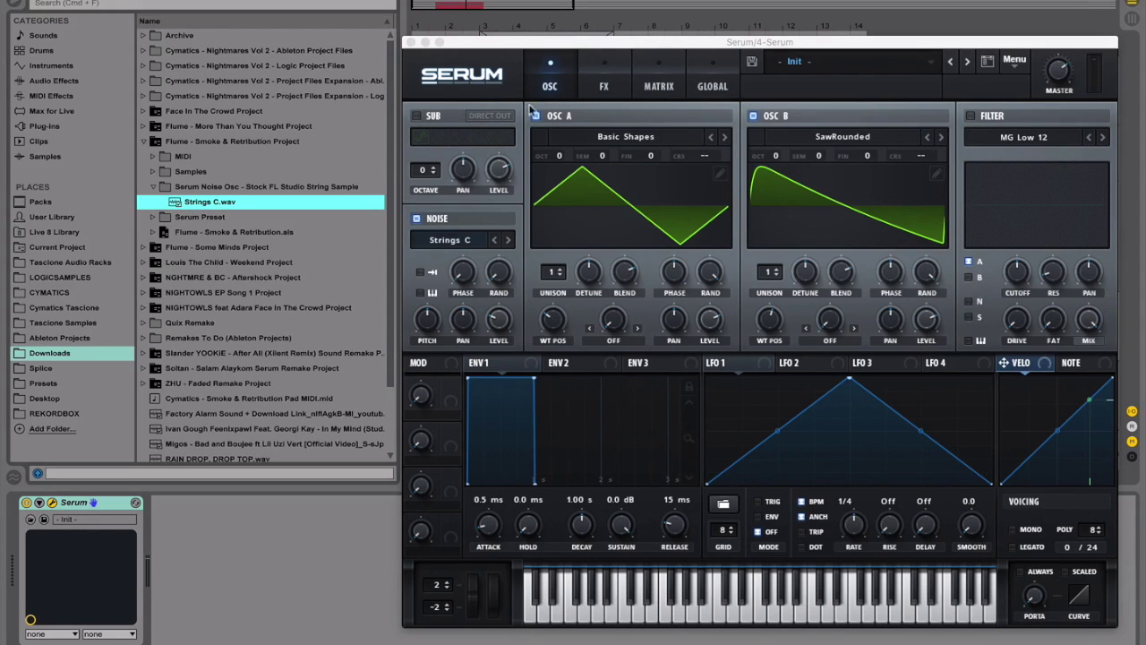
Step: Set the Noise oscillator's level to 80% and turn on its keyboard tracking
drag(543, 44, 274, 8)
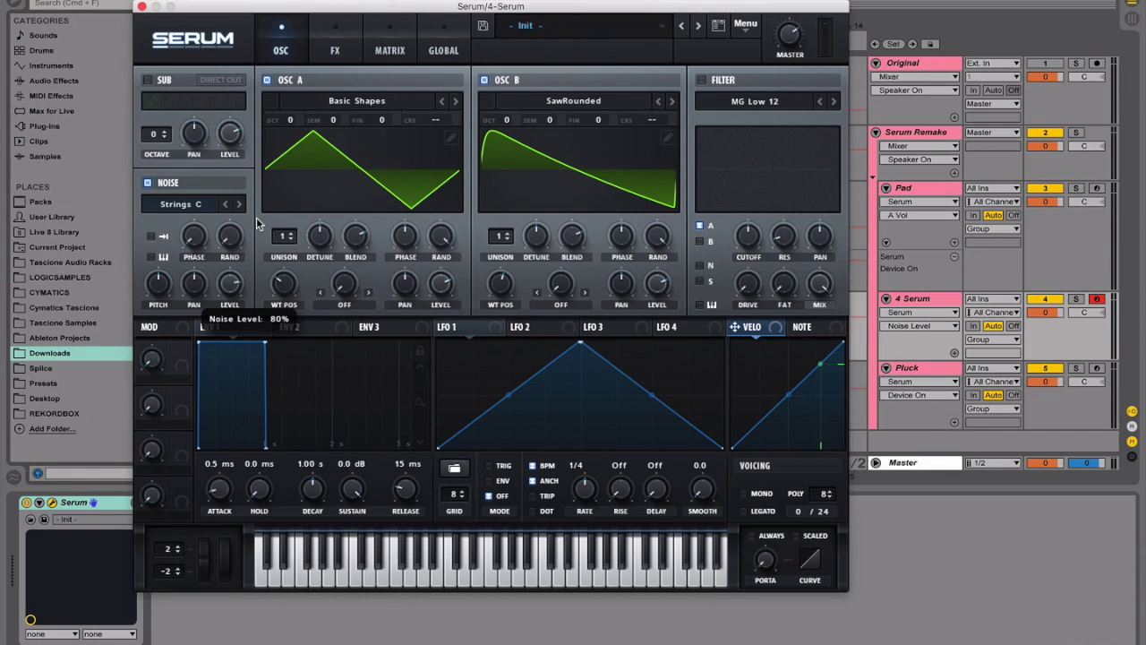
drag(336, 7, 365, 7)
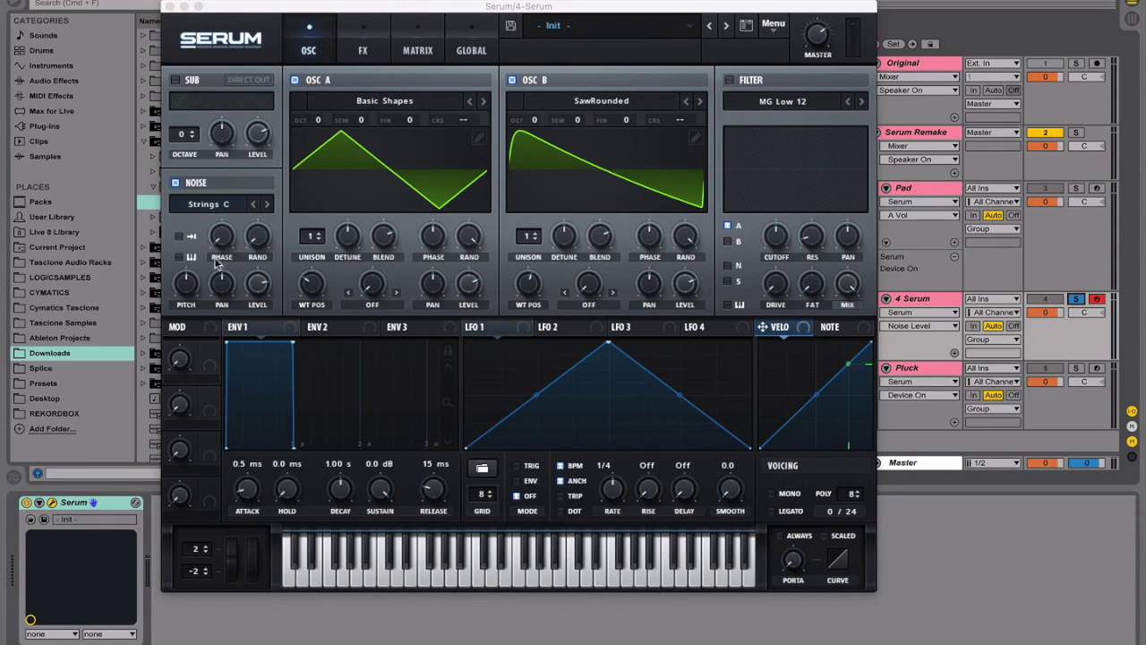
click(176, 257)
click(179, 257)
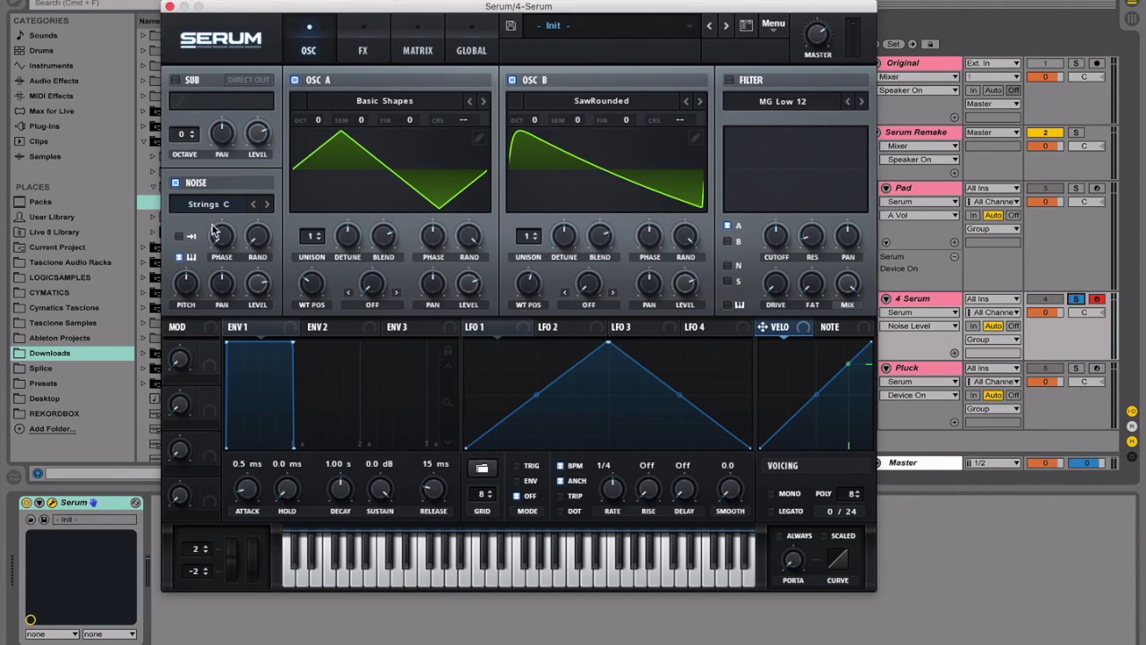
Step: Set the Noise oscillator's pitch to 36
double_click(189, 283)
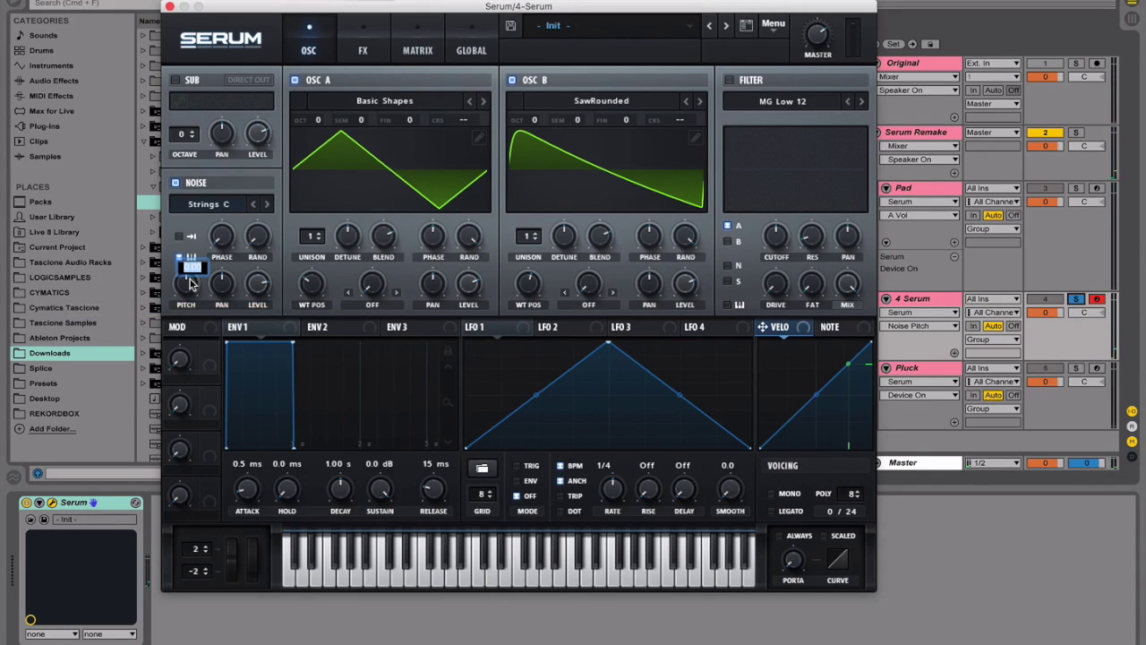
text(36)
key(Return)
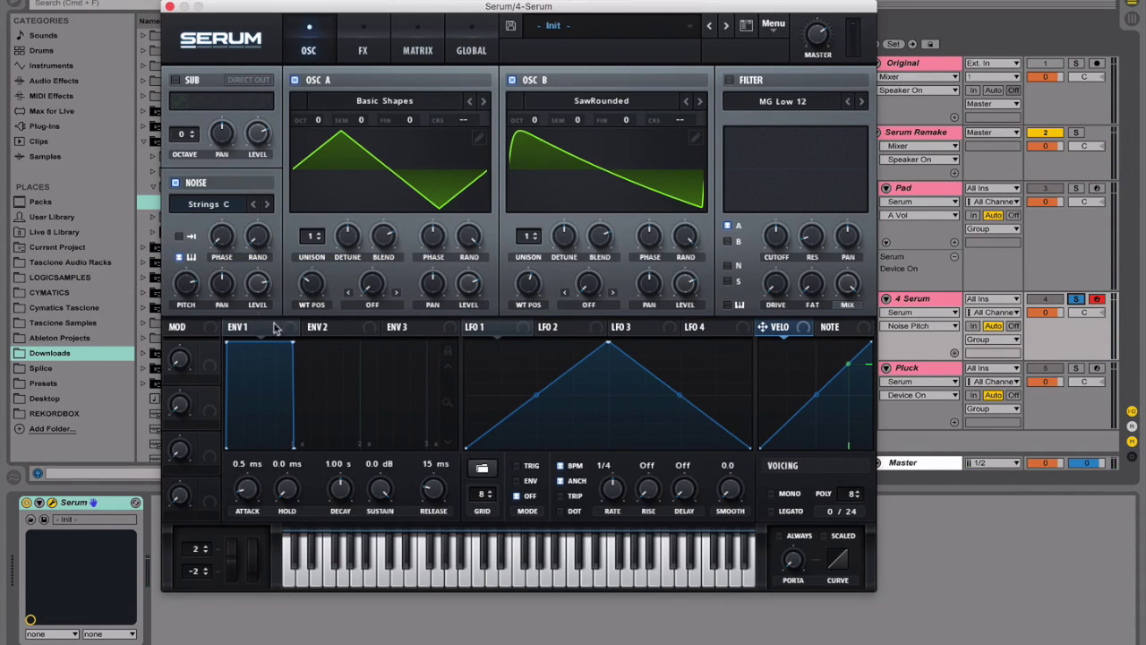
Step: Set Osc A and Osc B to 8 unison voices each and lower their detune
drag(311, 240, 334, 164)
drag(347, 238, 341, 285)
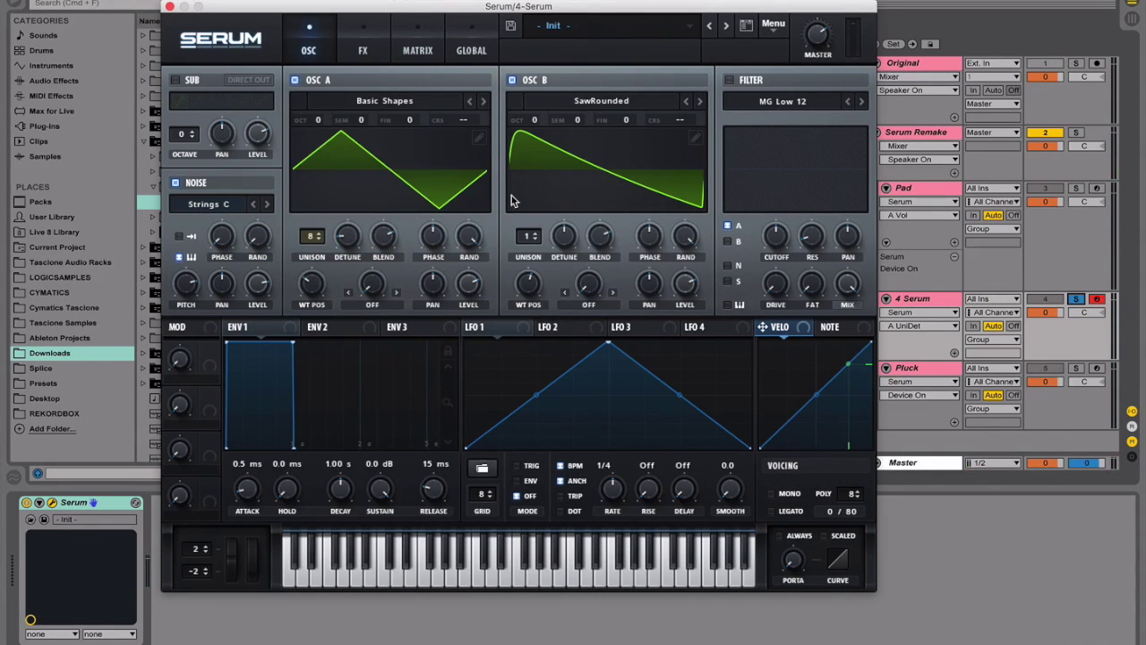
drag(528, 240, 561, 294)
Step: Lower Osc A's level to 40%, reduce Osc B's level, and assign Velocity to modulate Osc A's level
drag(470, 282, 459, 326)
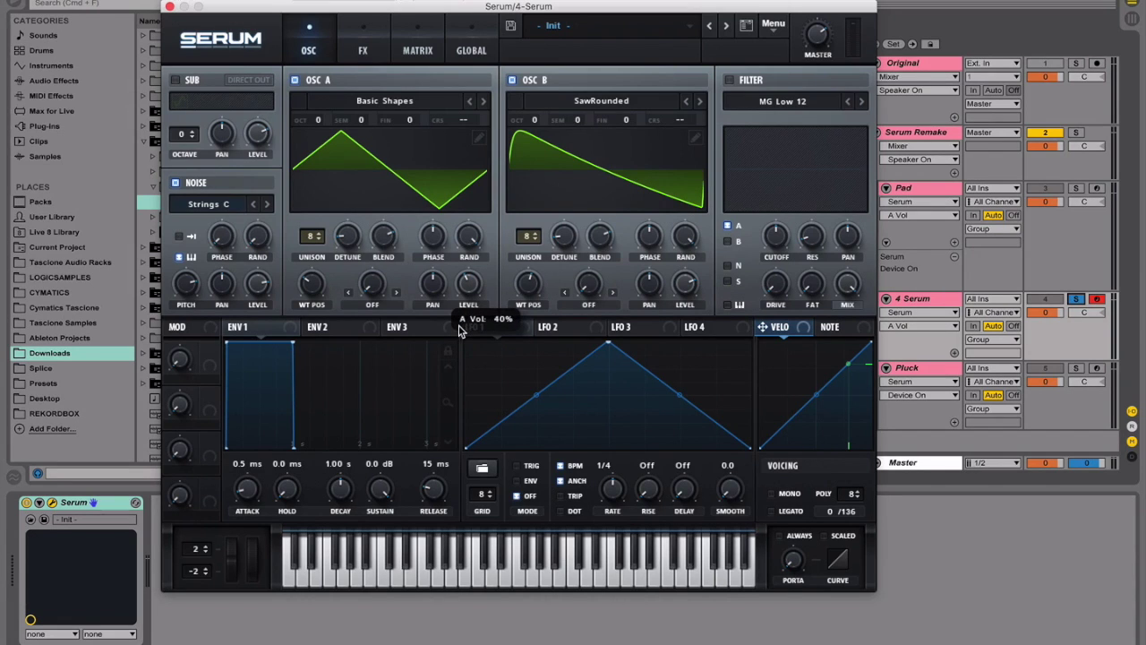
drag(674, 295, 674, 347)
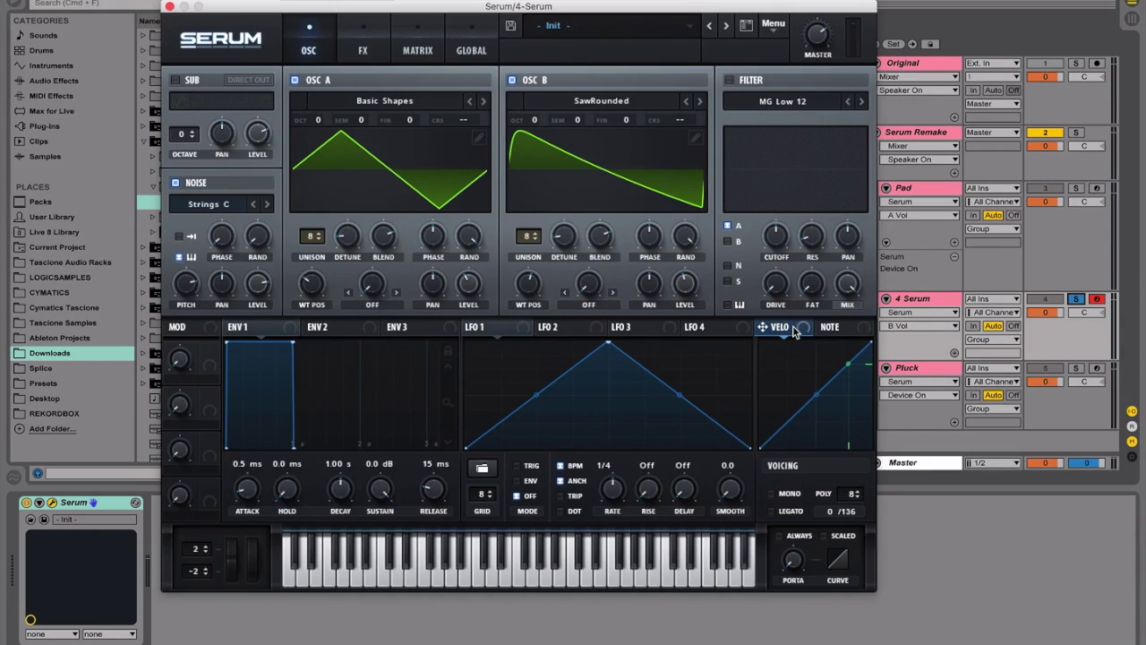
drag(794, 330, 465, 284)
Step: Examine the note velocities in the 4 Serum track's pad clip, and return to that track's Serum window
click(169, 6)
click(542, 306)
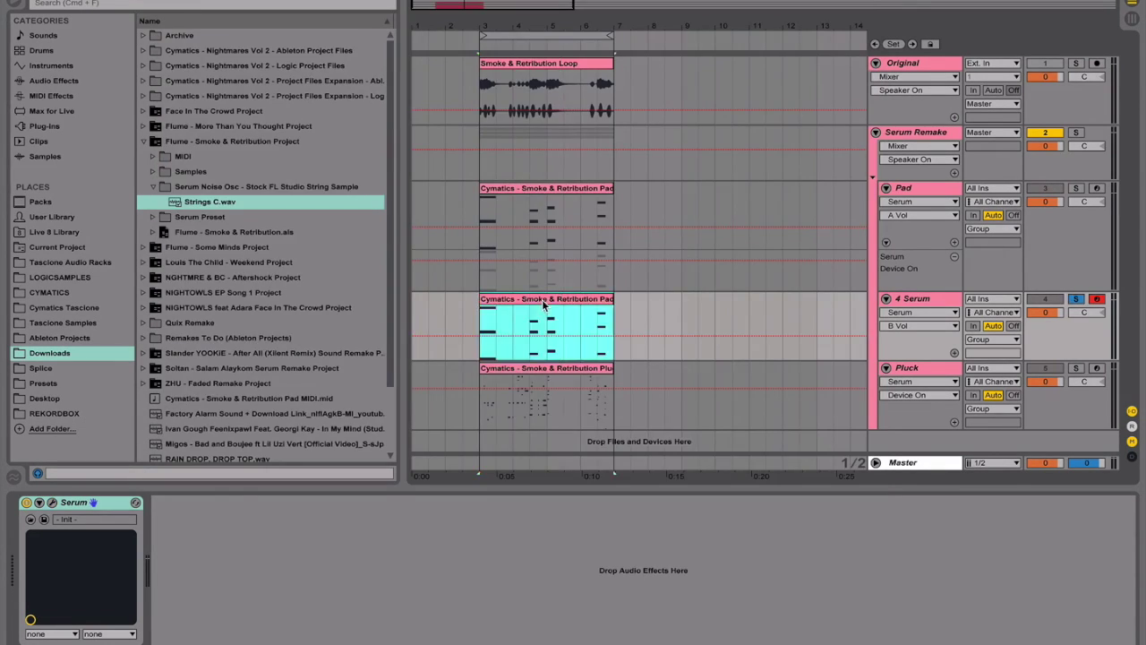
double_click(542, 305)
mouse_move(569, 583)
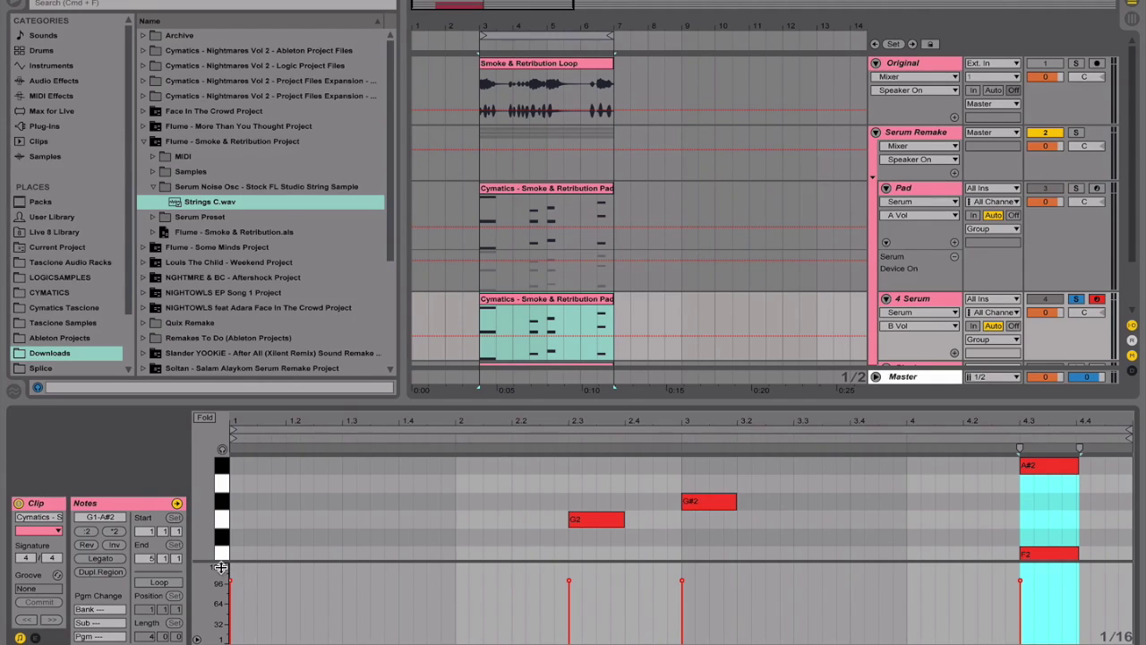
click(913, 297)
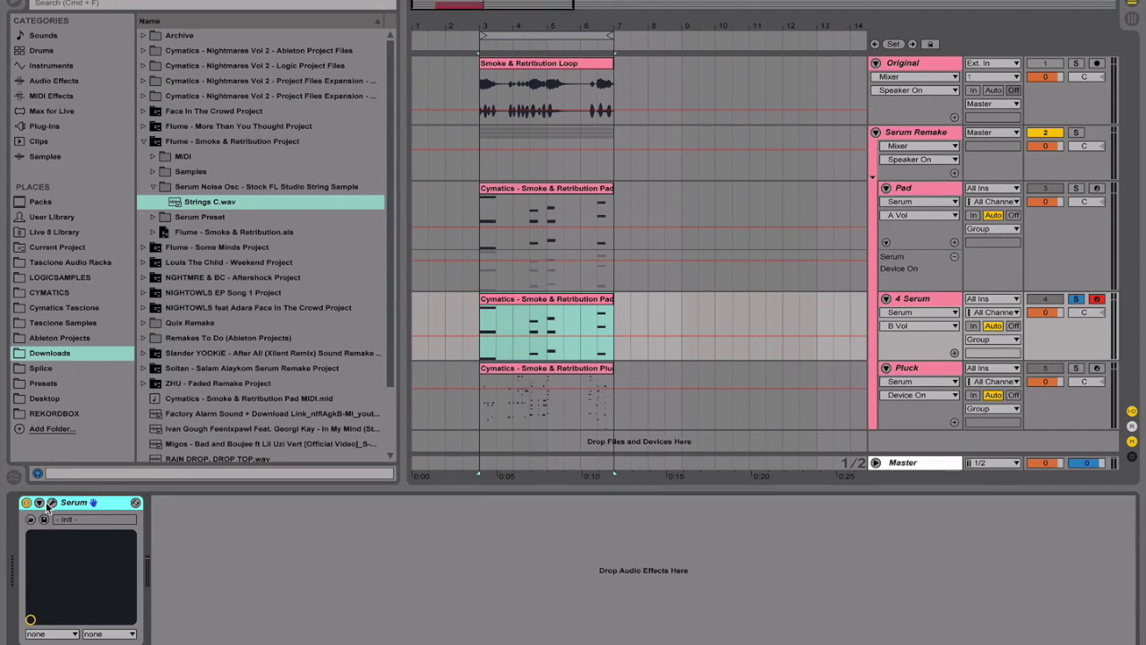
click(52, 503)
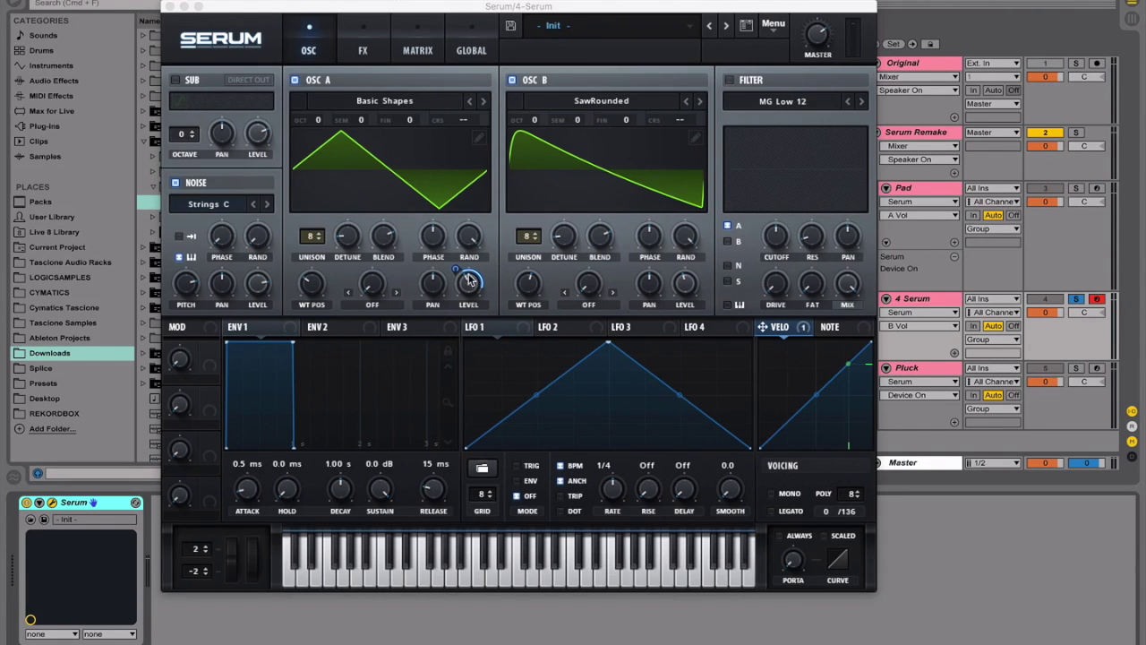
mouse_move(465, 280)
Step: Set Envelope 1's attack to 248 ms and its decay to 957 ms
click(274, 332)
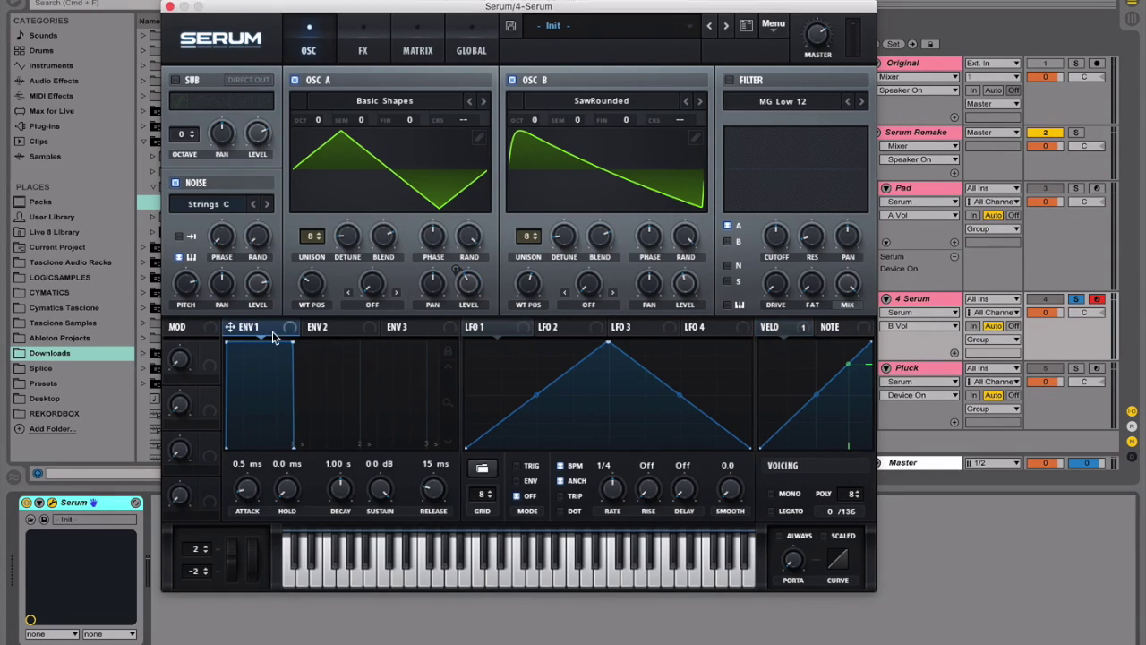
double_click(248, 489)
text(248)
key(Return)
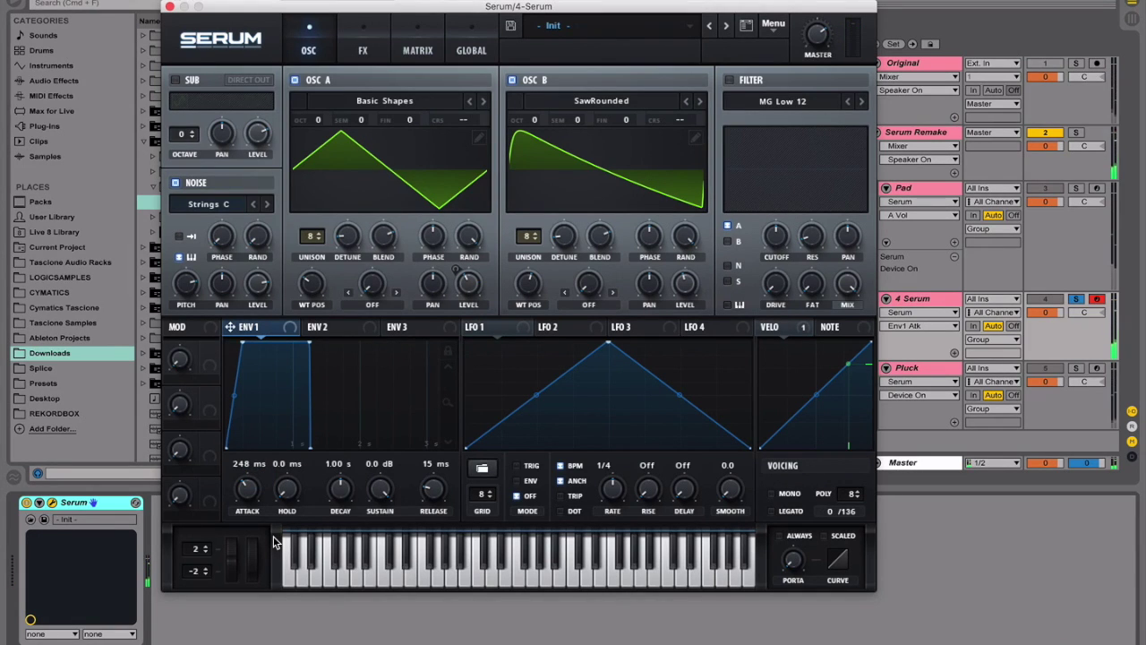
double_click(350, 497)
text(957)
key(Return)
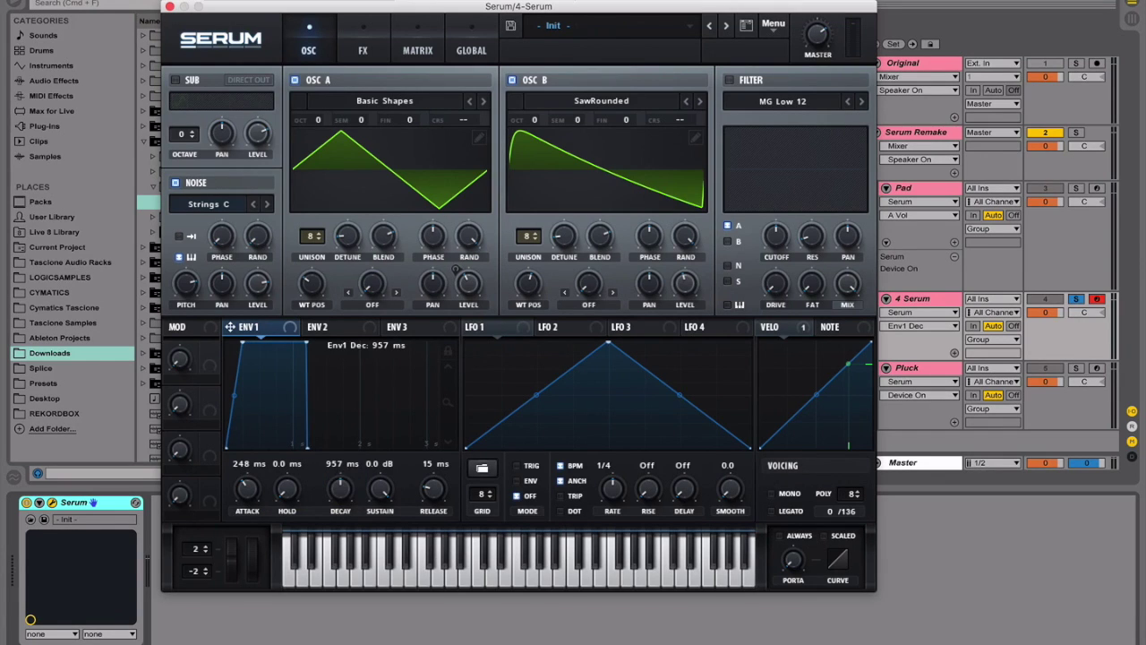
Step: Set Envelope 1's sustain to -22.3 dB and its release to 833 ms
double_click(391, 485)
text(-22.3)
key(Return)
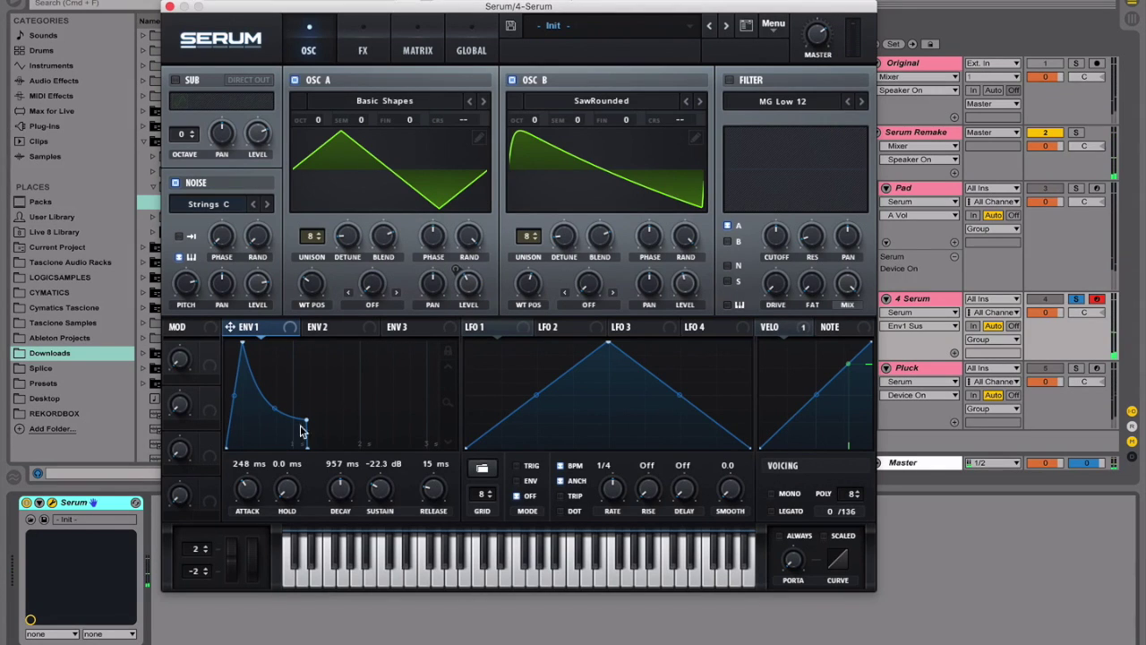
double_click(432, 491)
text(833)
key(Return)
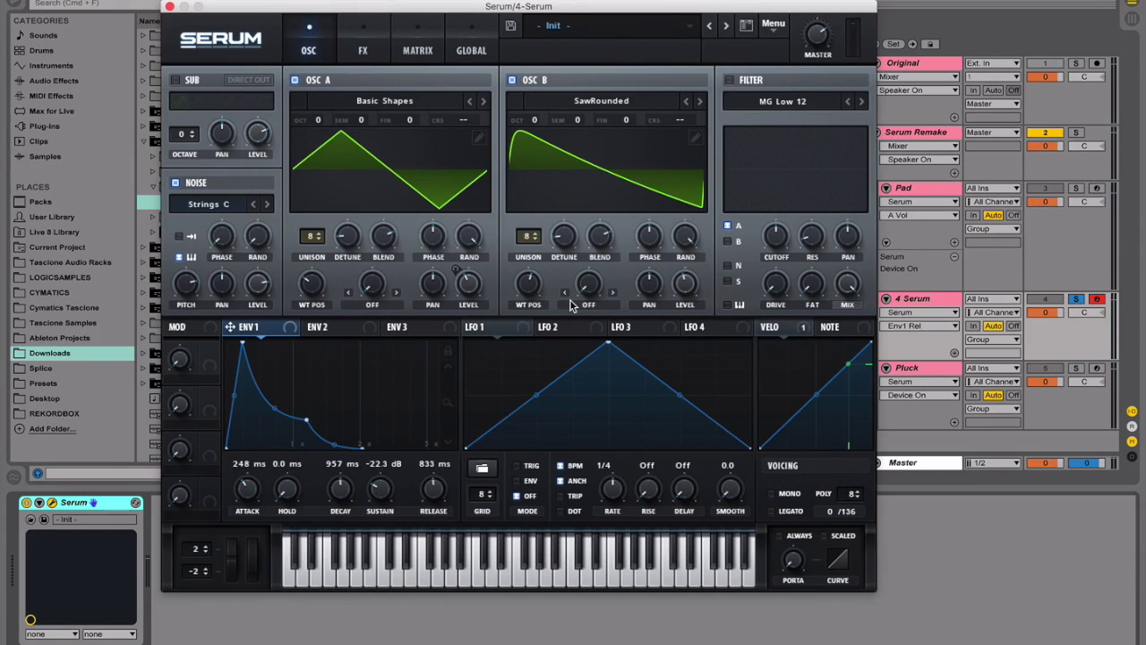
Step: Enable the oscillator filter, route Osc B and Noise into it, and set its type to Allpasses
click(729, 81)
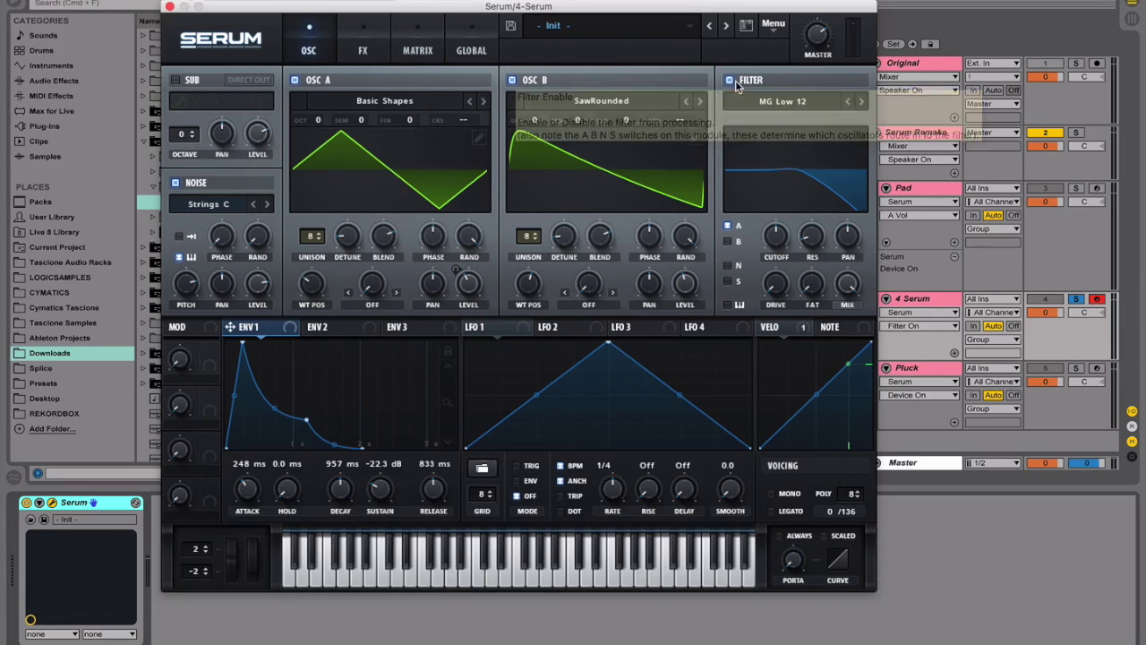
click(729, 241)
click(727, 267)
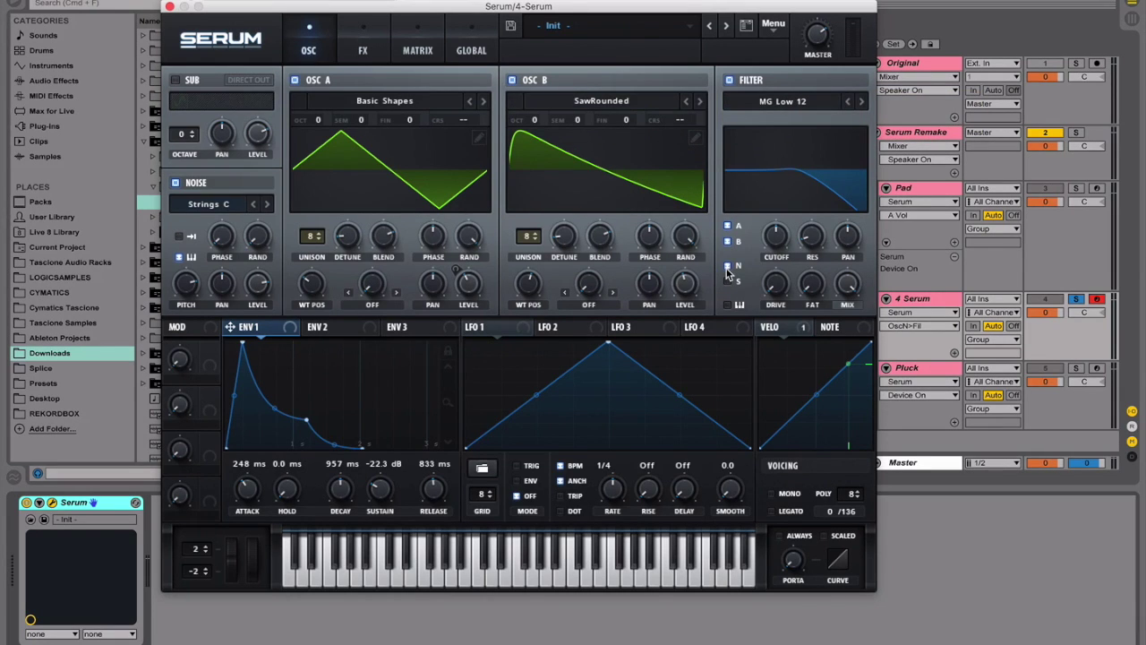
click(776, 102)
mouse_move(761, 163)
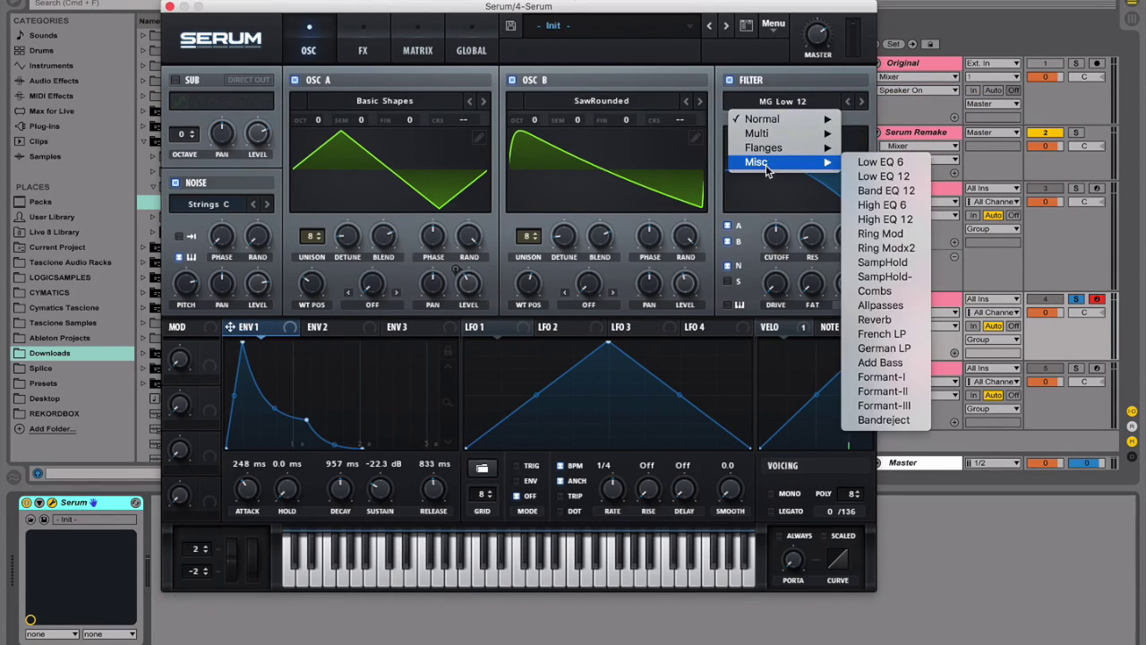
click(898, 305)
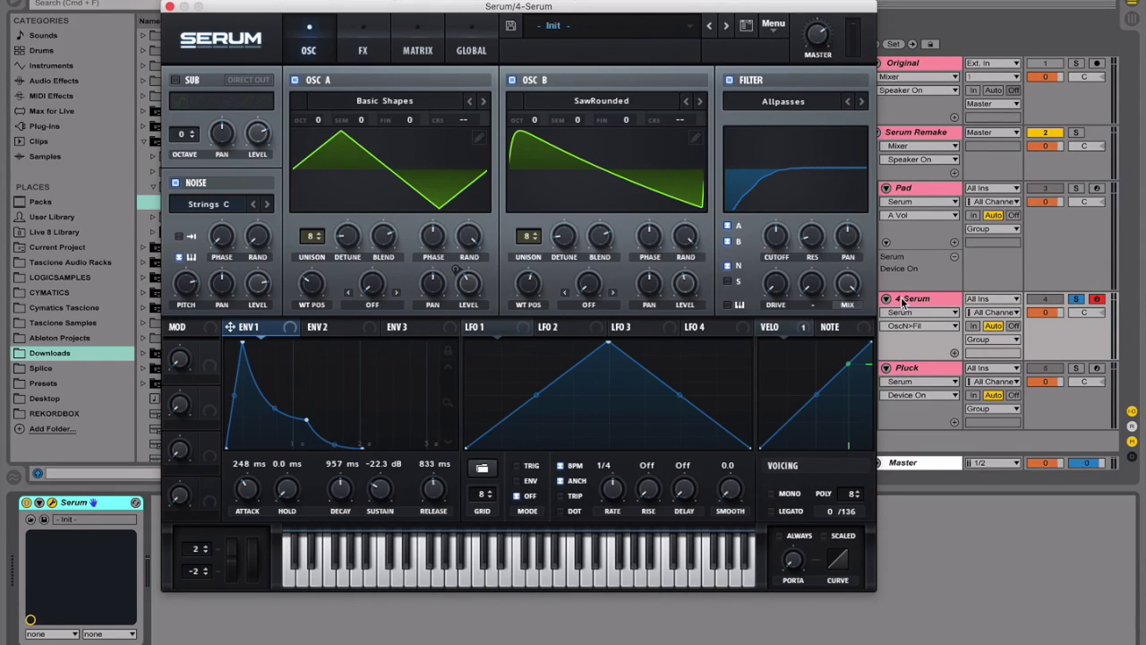
Step: Set the Allpasses filter's cutoff to 398 Hz and its resonance to 60%
click(902, 302)
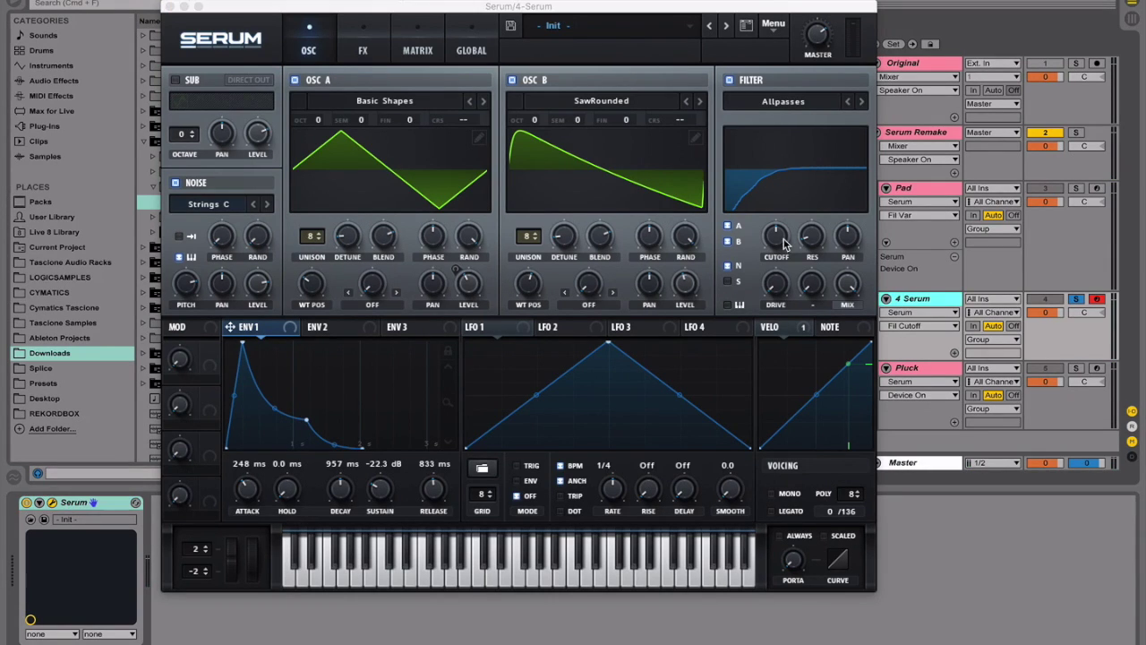
click(780, 244)
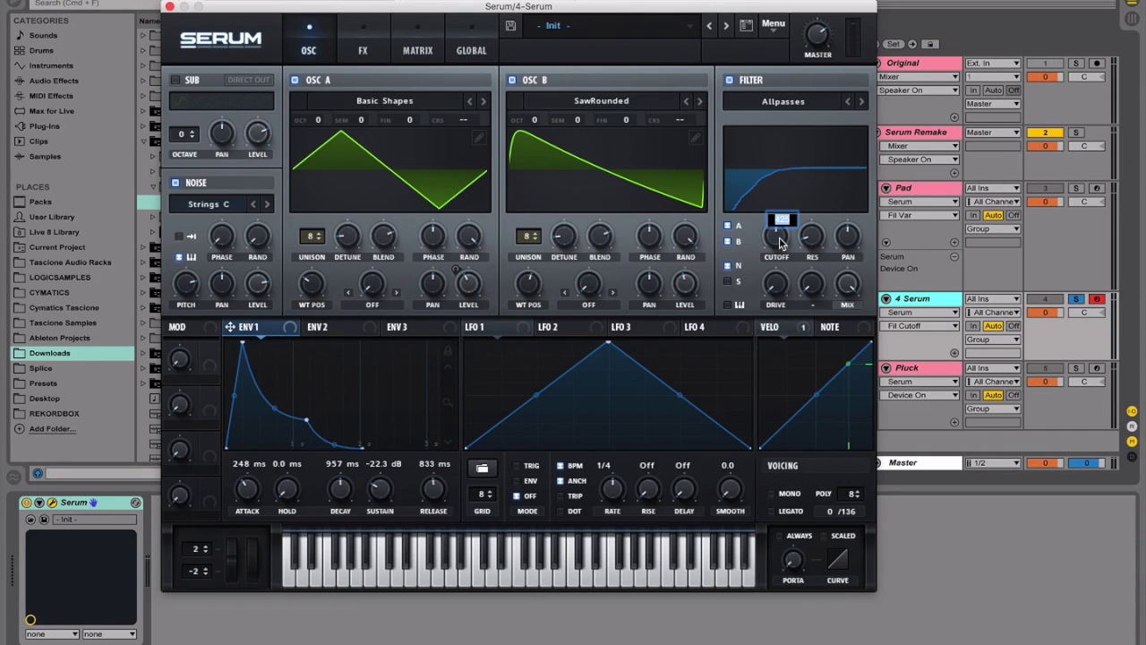
text(398)
key(Return)
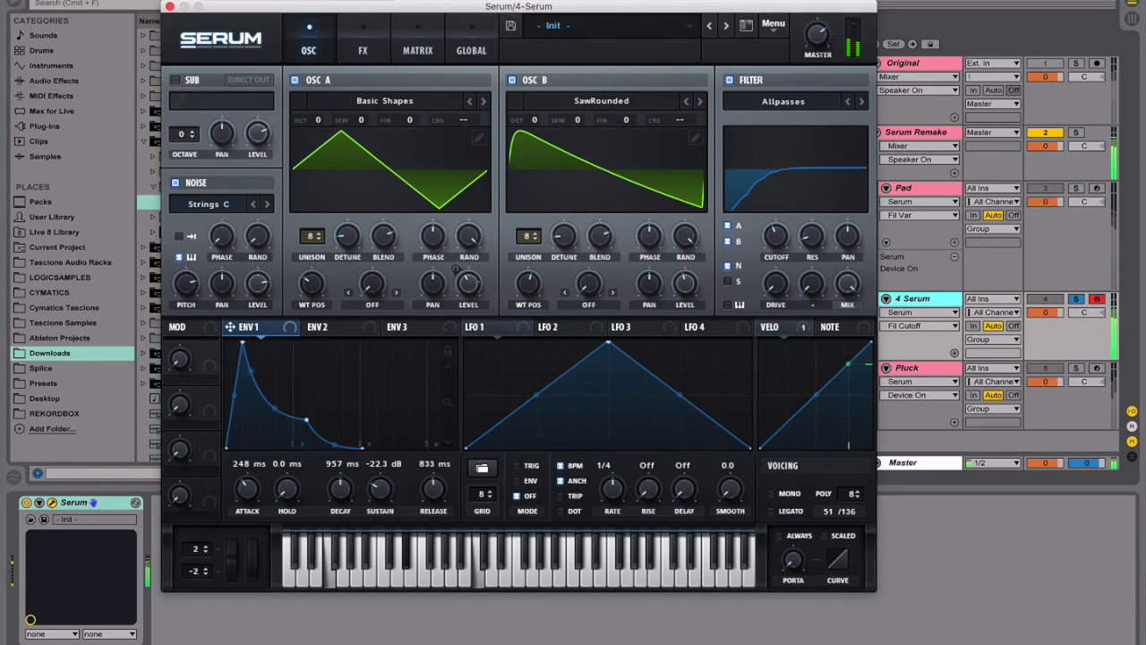
double_click(804, 240)
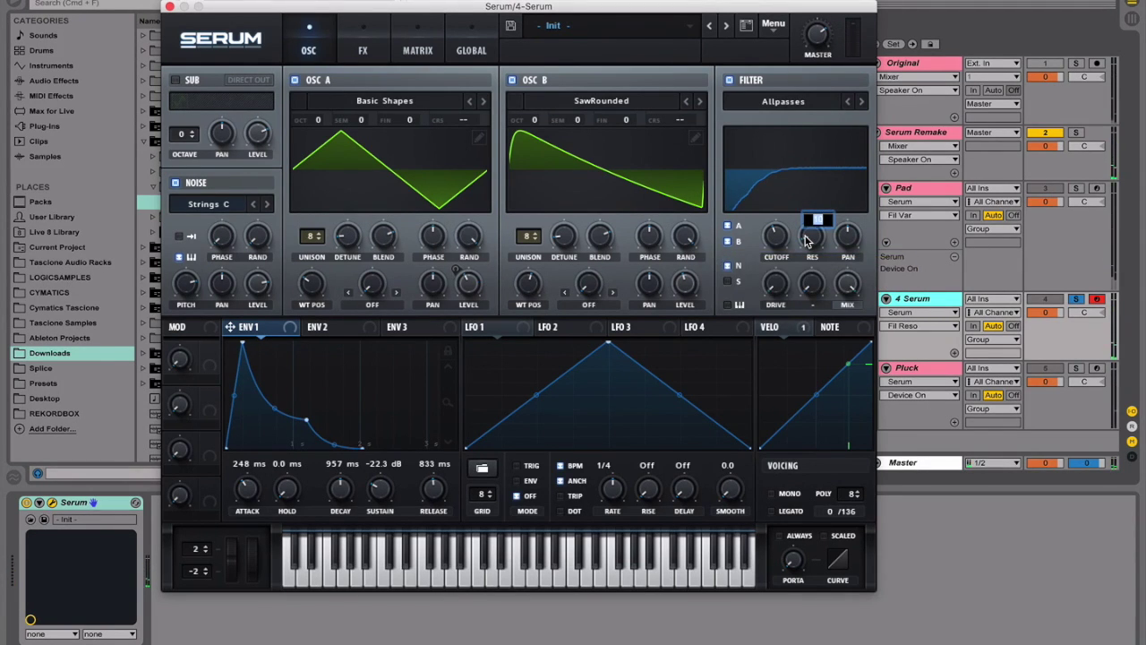
text(60)
key(Return)
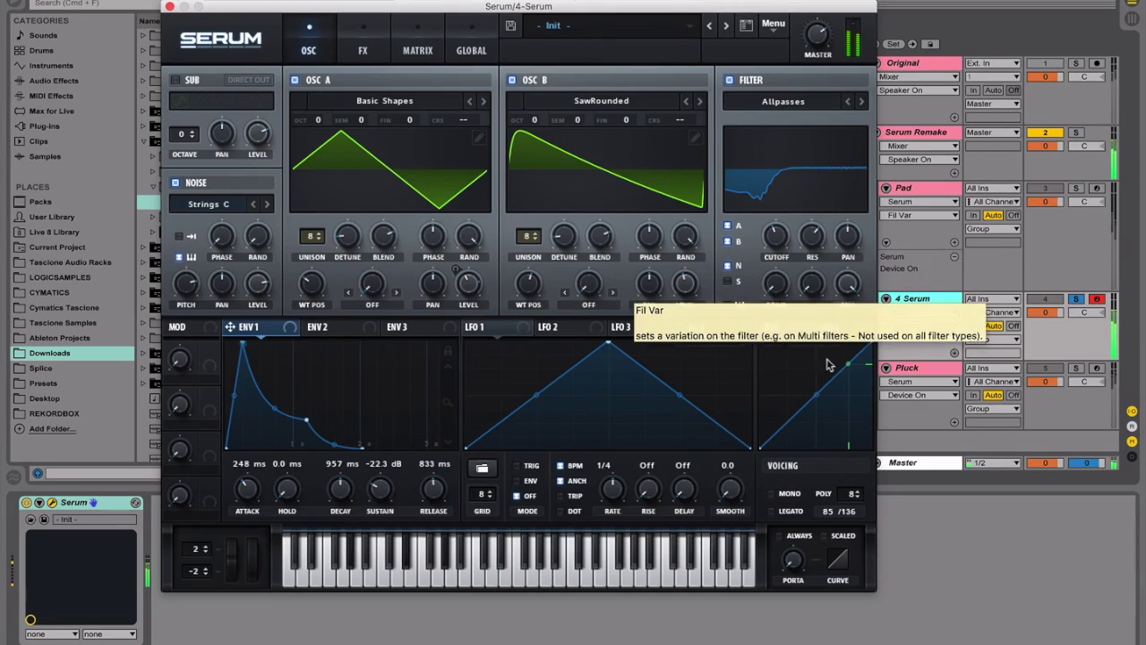
Step: Set the Allpasses filter's drive to 2 and its variation control to 73
double_click(775, 284)
text(2)
key(Return)
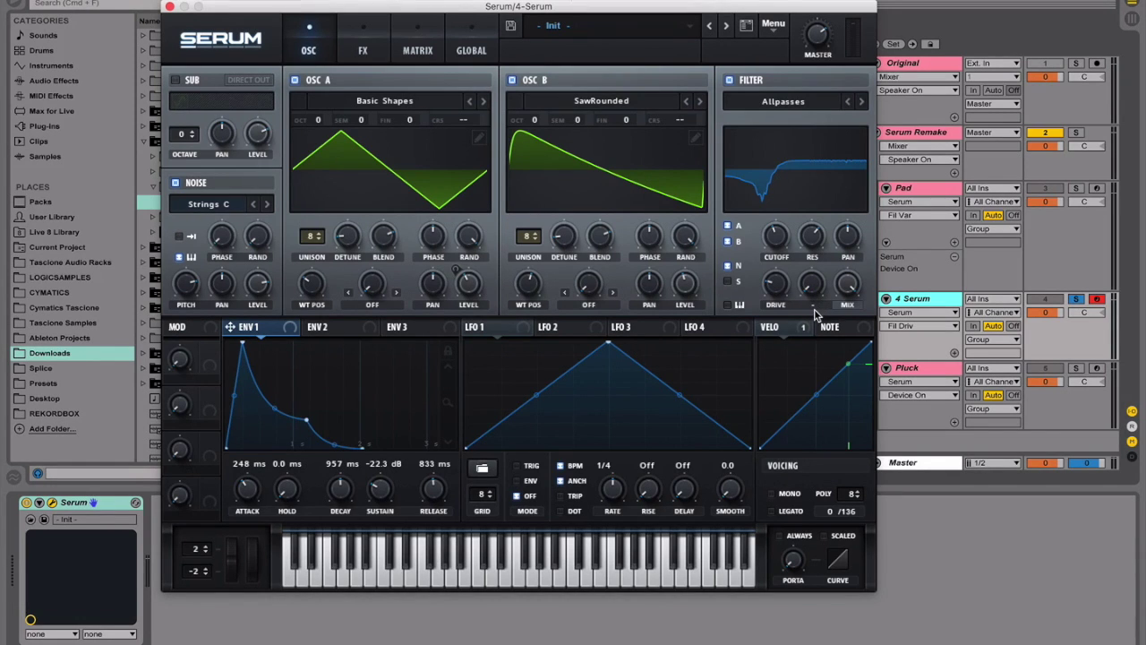
double_click(814, 288)
text(73)
key(Return)
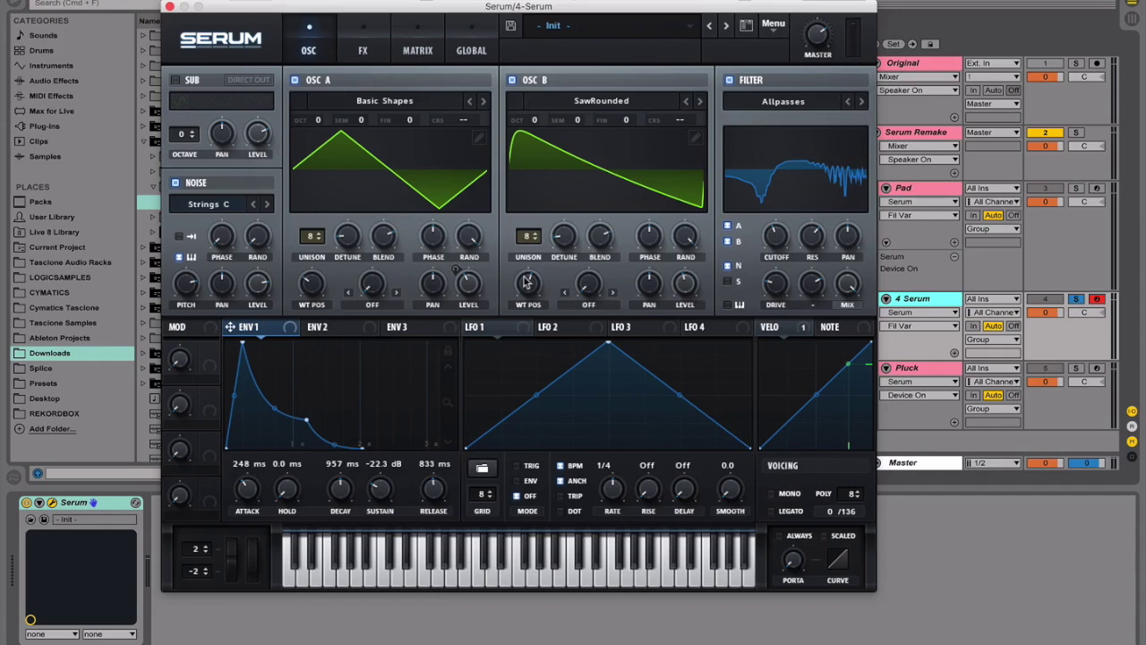
Step: Enable the Hyper/Dimension effect, keeping the default Hyper settings
click(362, 38)
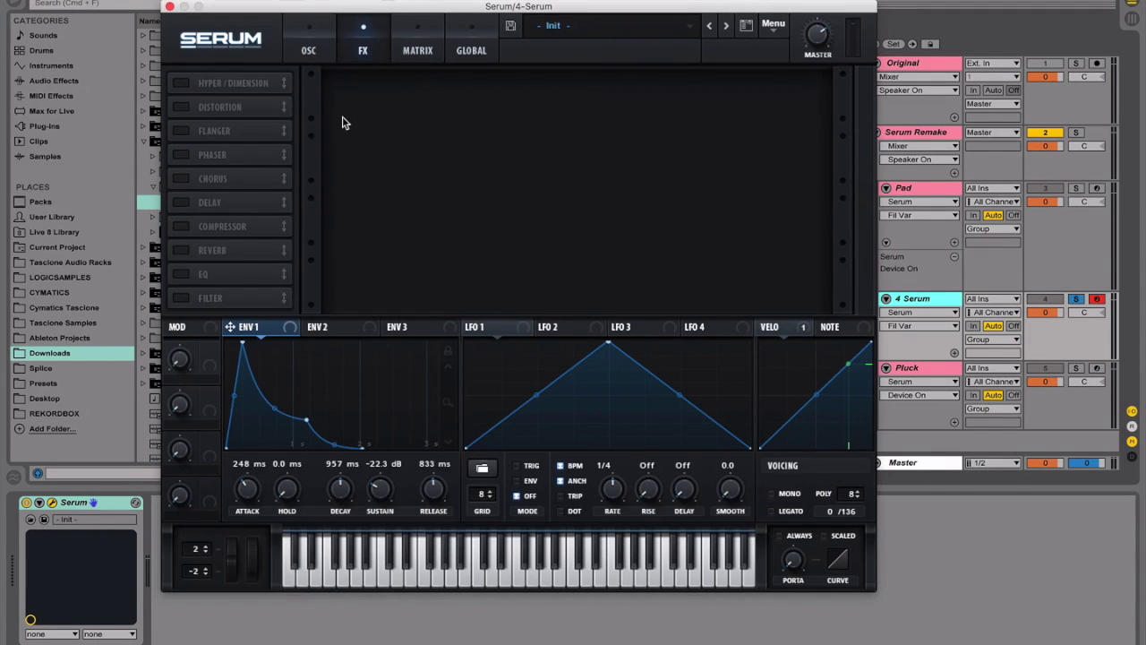
click(181, 83)
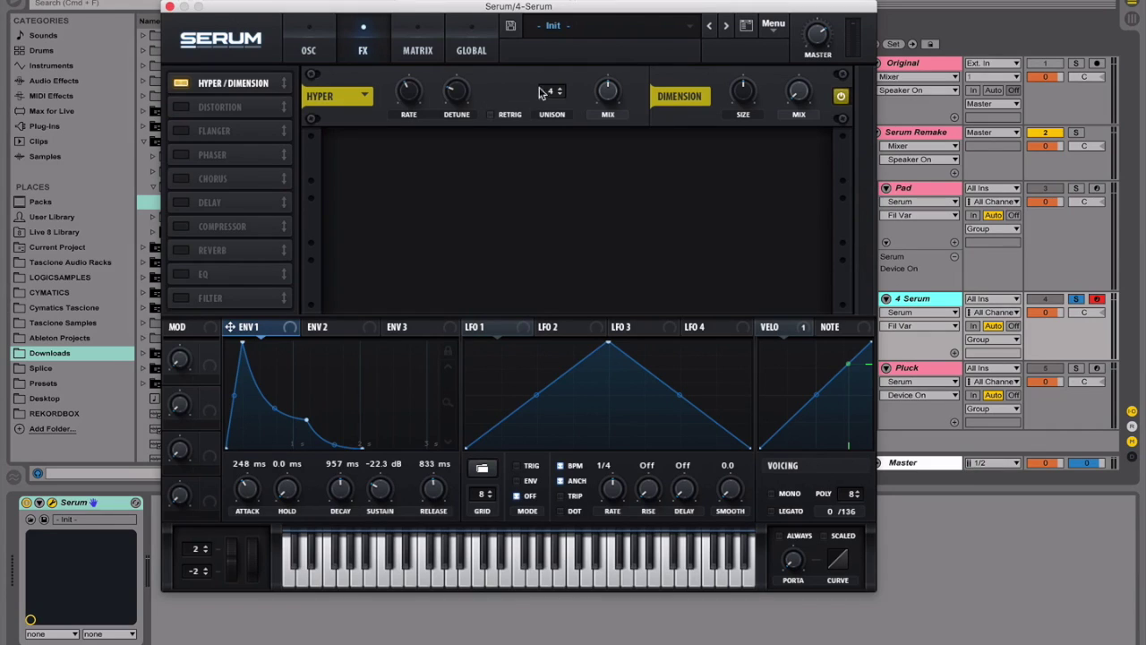
click(414, 101)
click(458, 98)
click(600, 98)
click(743, 125)
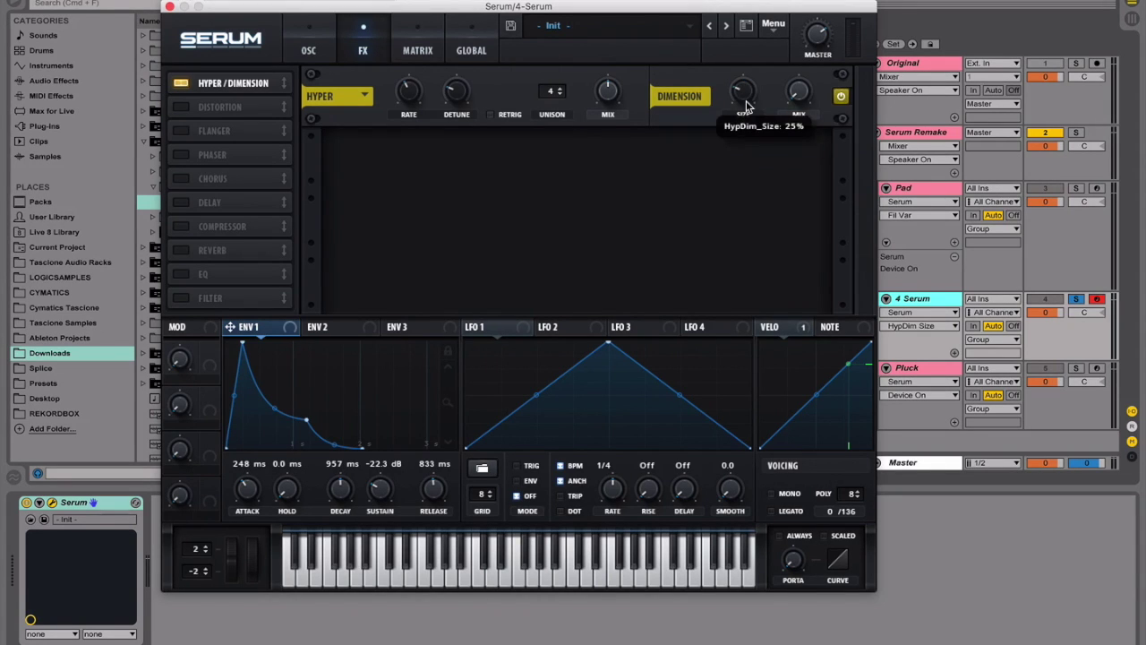
Step: Set the Dimension effect's size to 10% and raise its mix
double_click(747, 103)
text(10)
key(Return)
click(794, 105)
double_click(794, 105)
key(Return)
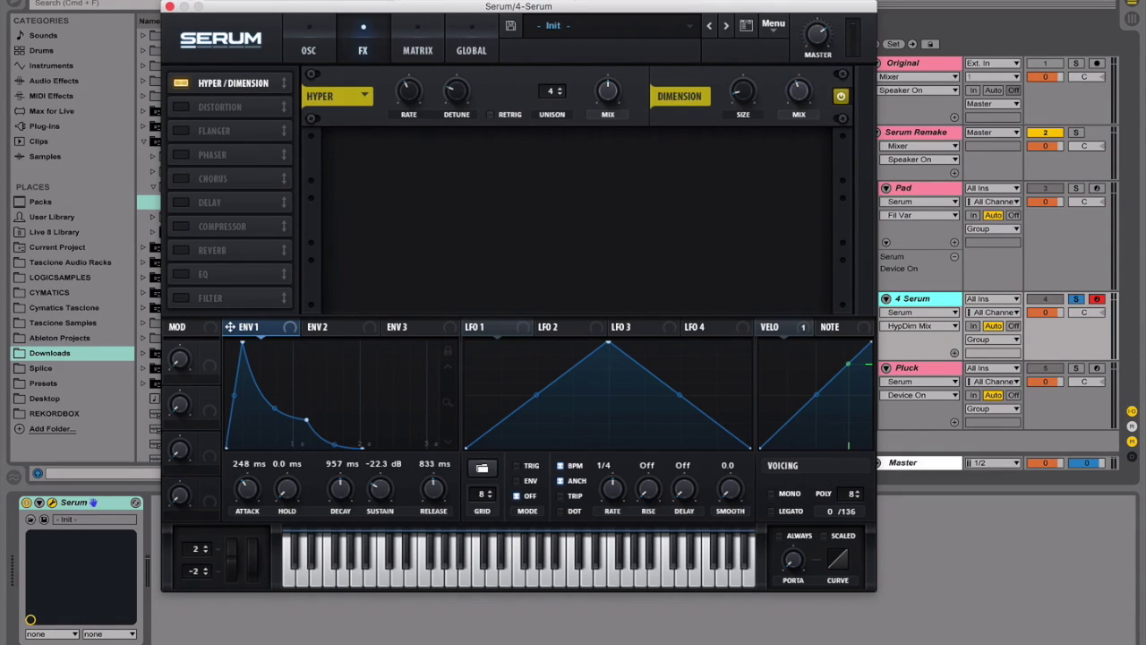
Step: Enable the effects filter, place it directly after Hyper/Dimension, and set its type to MG Low 24
click(932, 203)
click(178, 299)
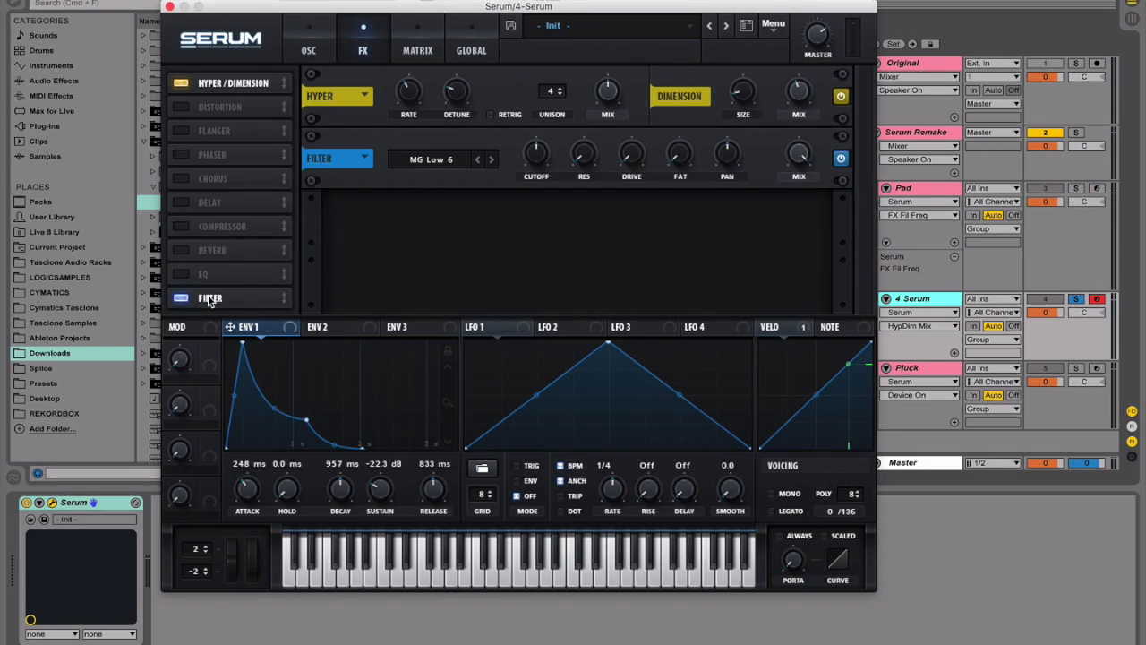
click(426, 157)
mouse_move(430, 178)
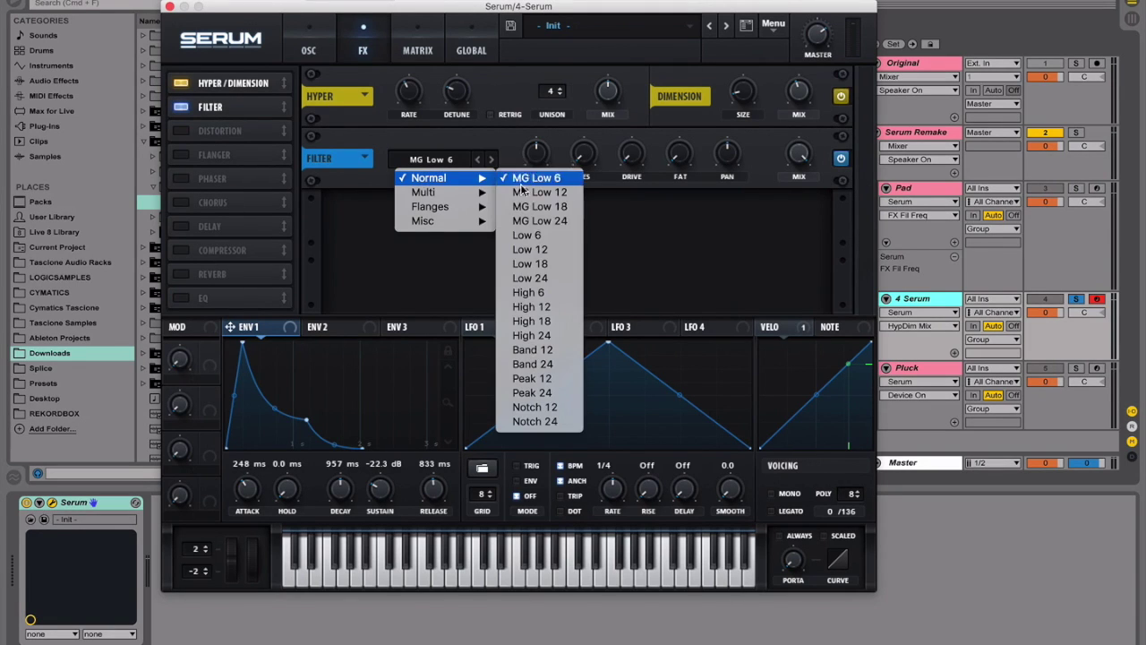
click(550, 221)
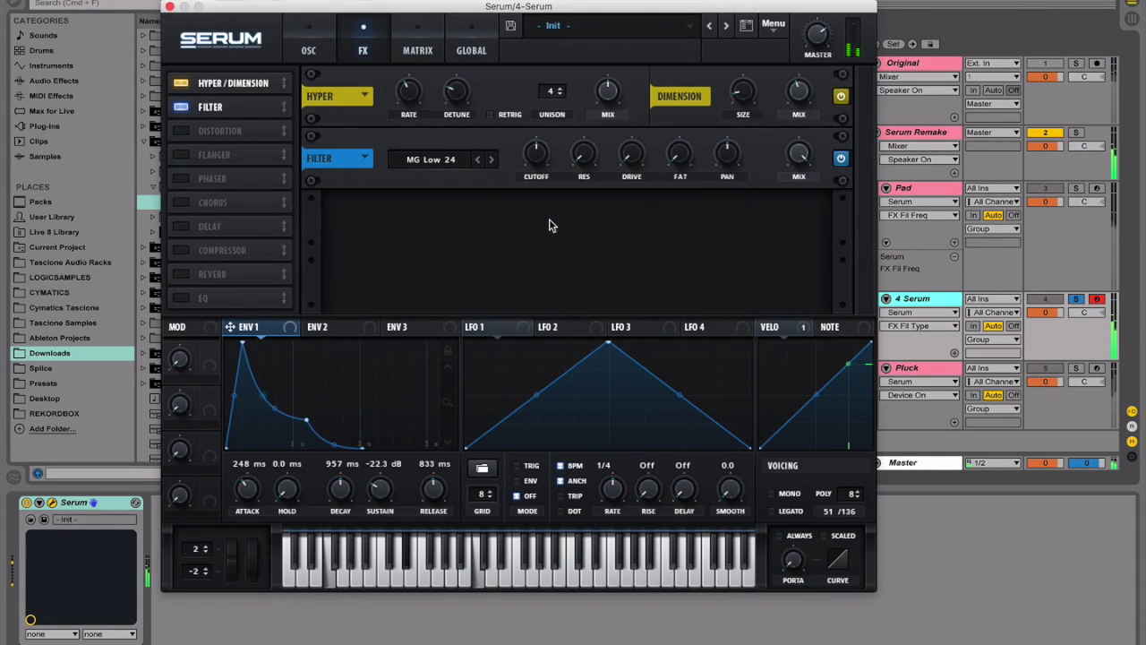
Step: Raise the effects filter's cutoff and assign Envelope 1 to modulate it
double_click(543, 154)
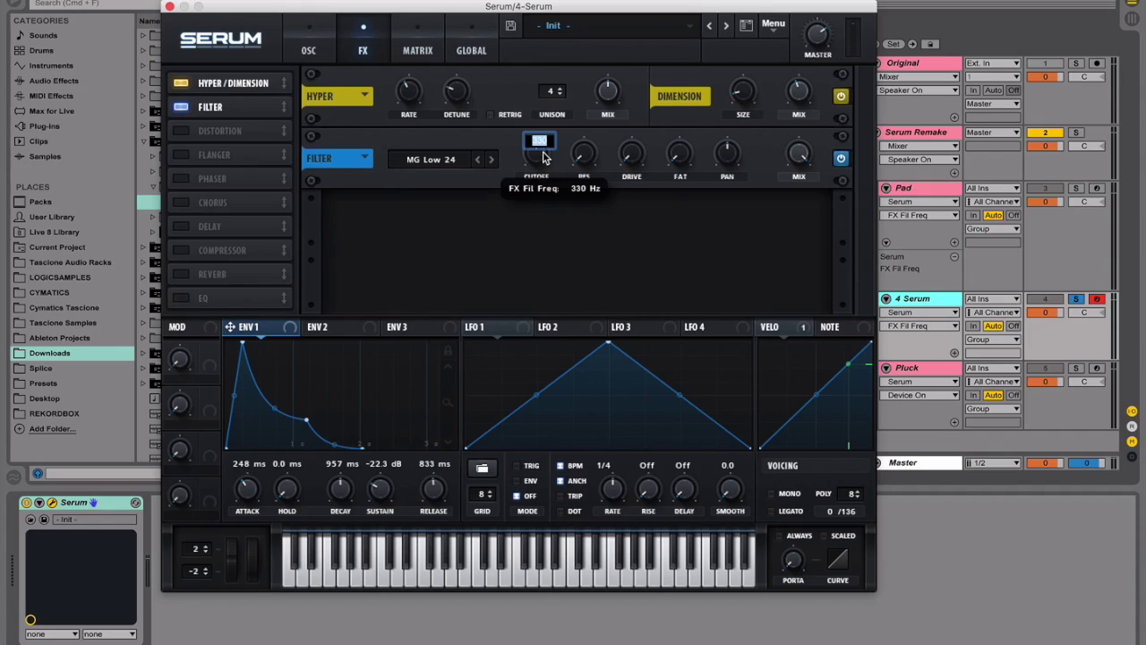
text(13)
key(Return)
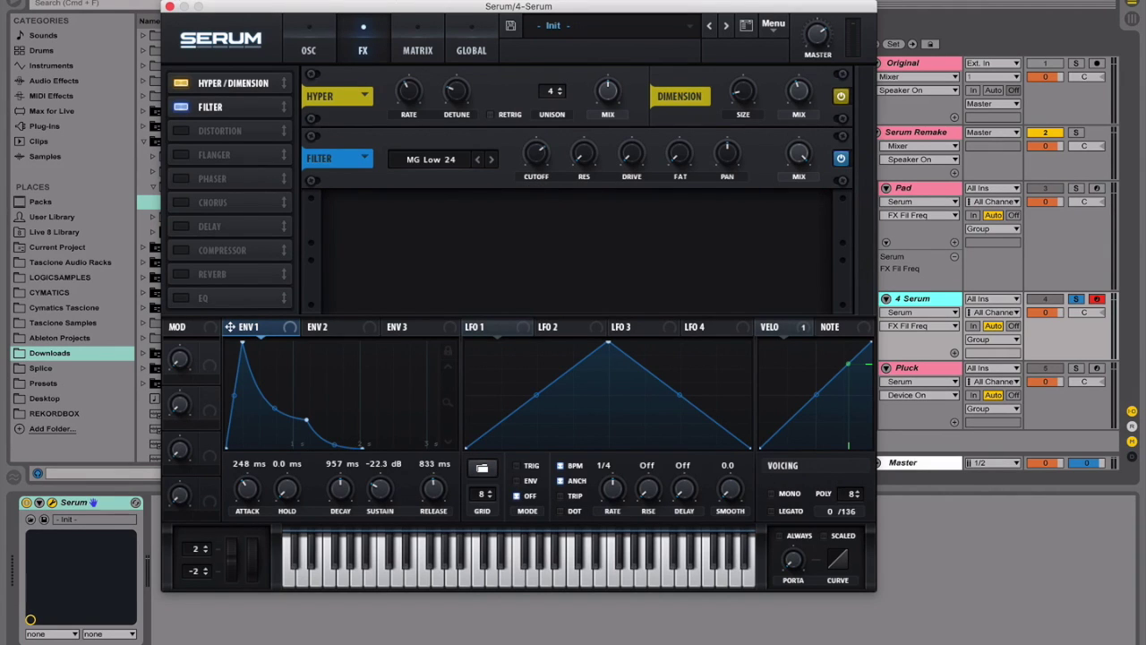
drag(290, 328, 529, 160)
Step: Lower the effects filter's mix slightly below 100%
click(680, 153)
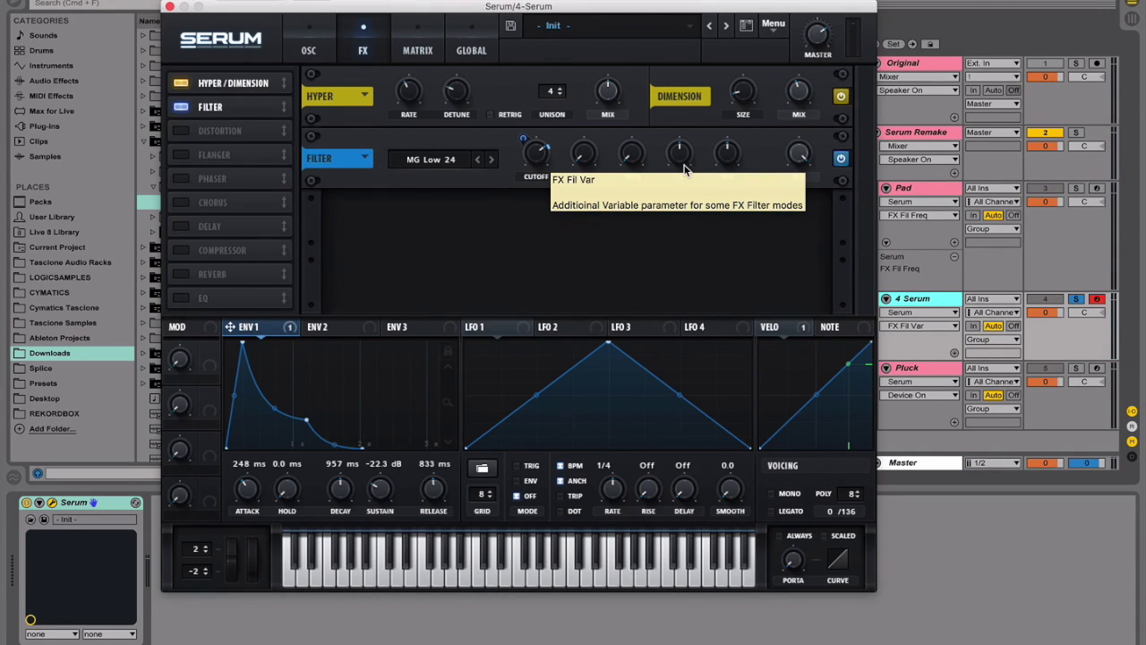
click(800, 166)
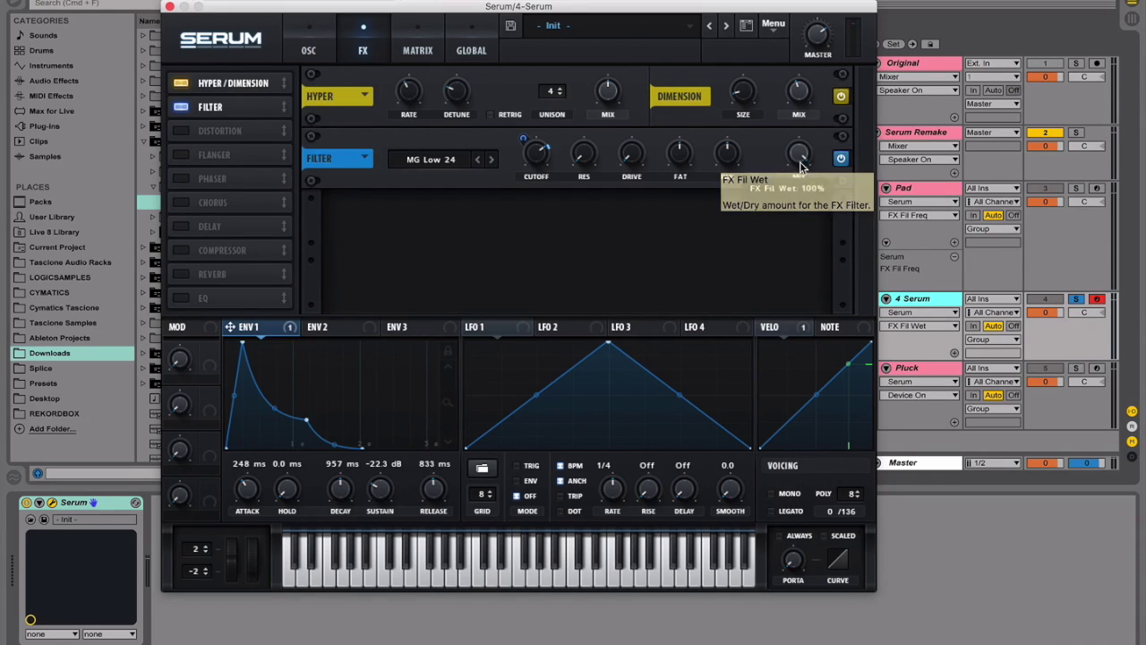
drag(800, 166, 802, 171)
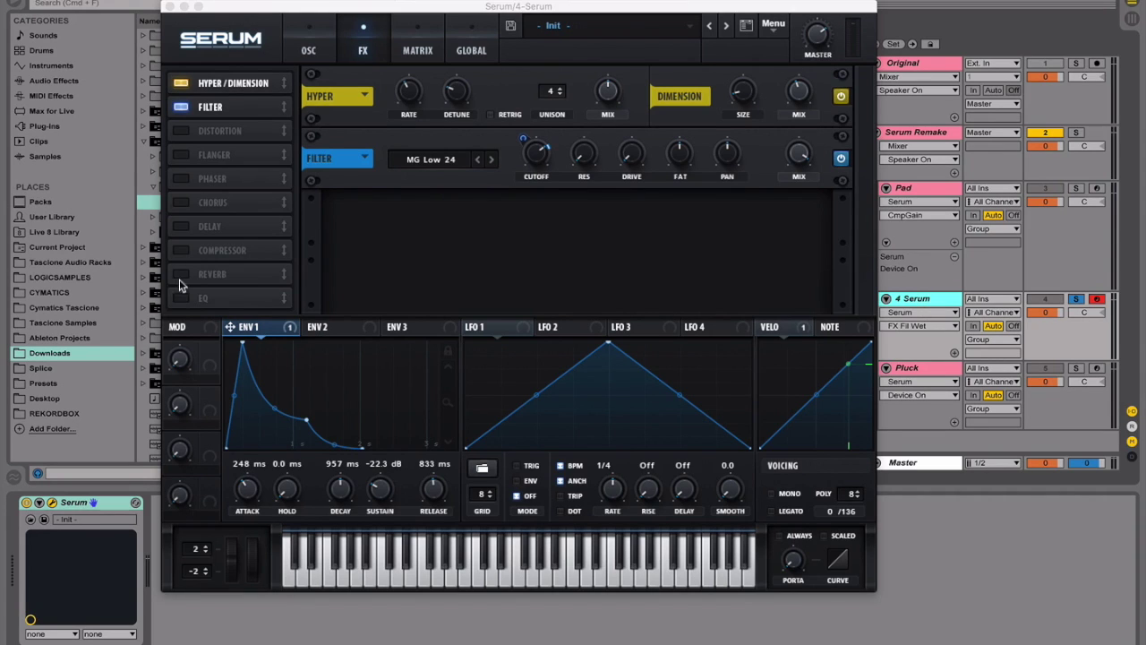
Step: Add an EQ directly after the effects filter with its low band set to low-cut, and raise that band's frequency slightly
click(180, 298)
drag(223, 299, 252, 131)
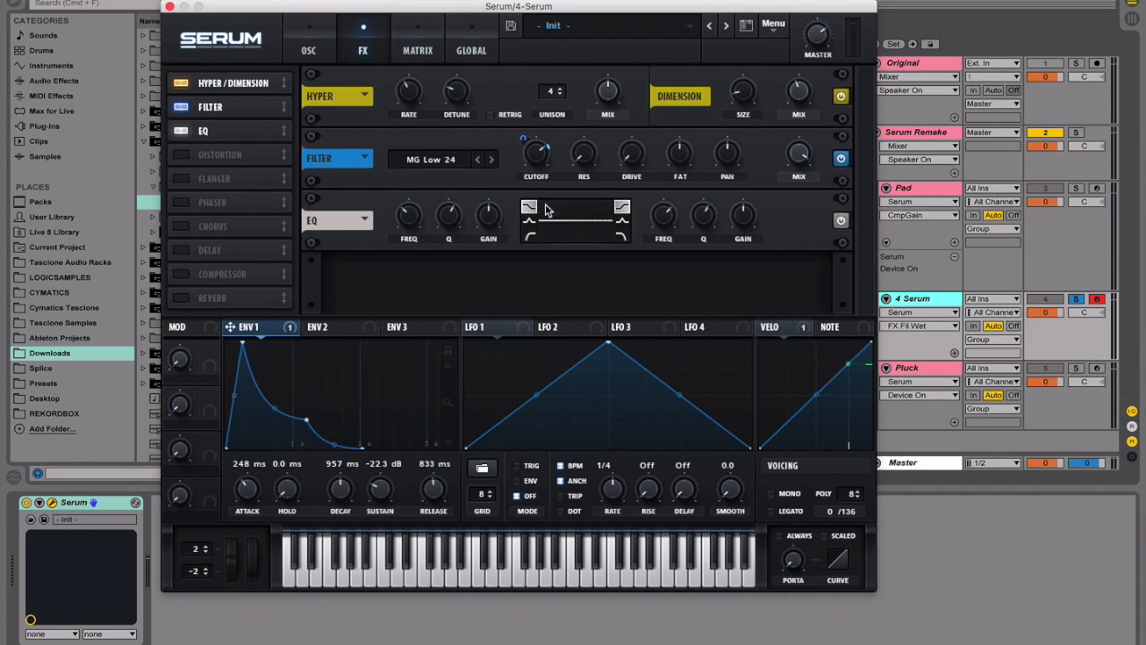
click(529, 235)
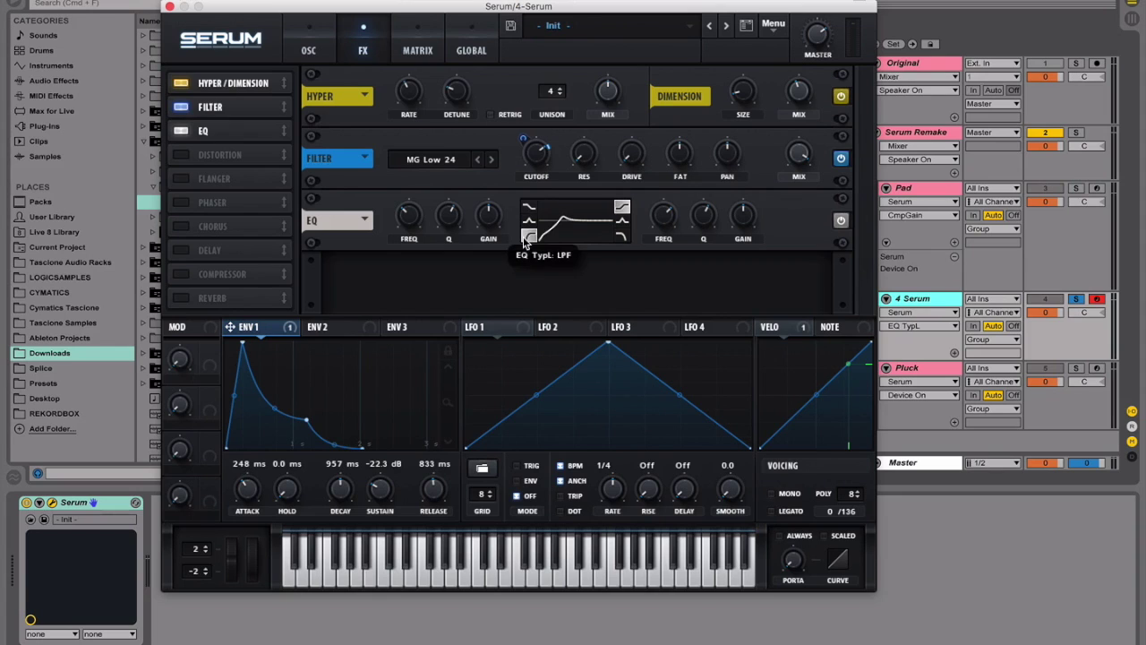
double_click(408, 218)
key(Return)
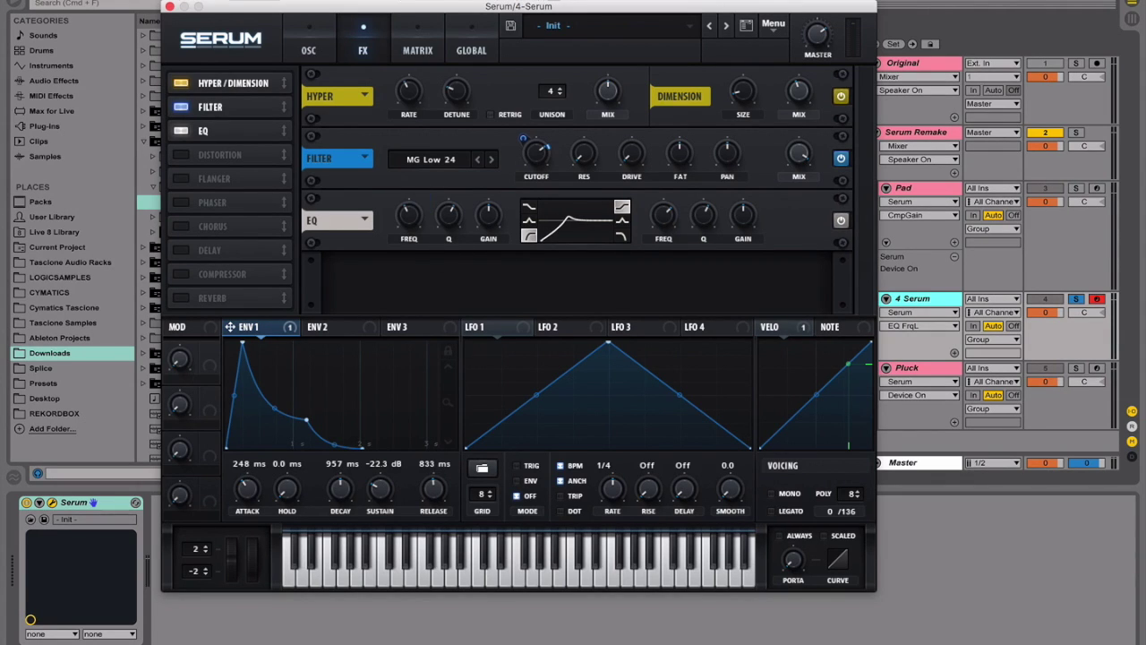
Step: Lower the Q of the EQ's low band
double_click(455, 224)
text(3)
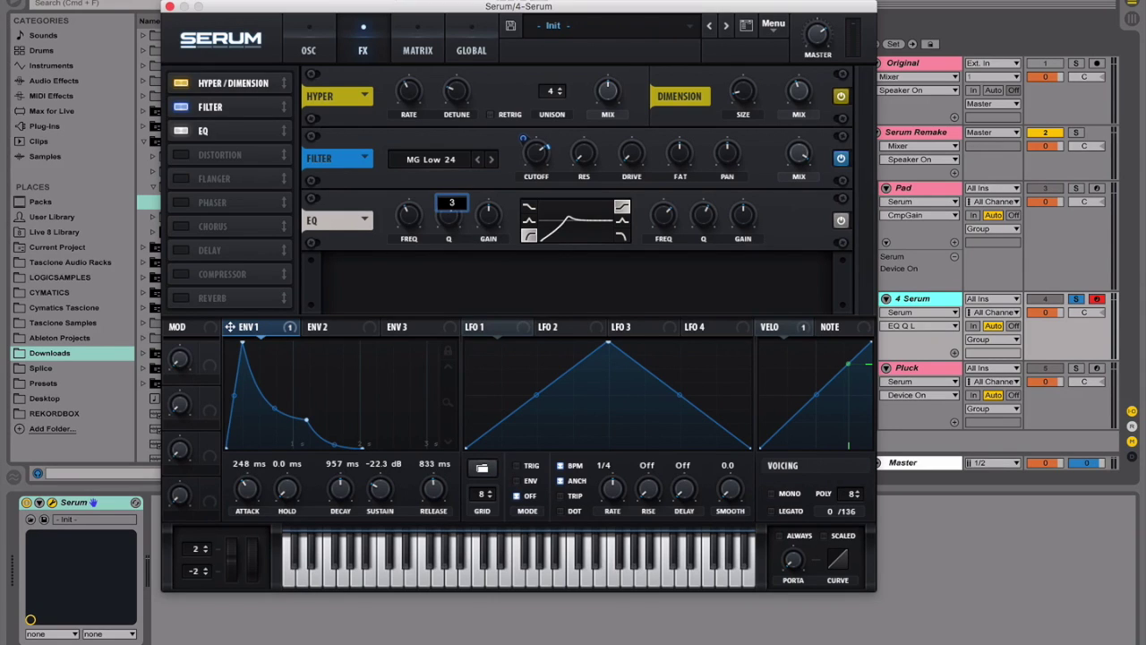
key(Return)
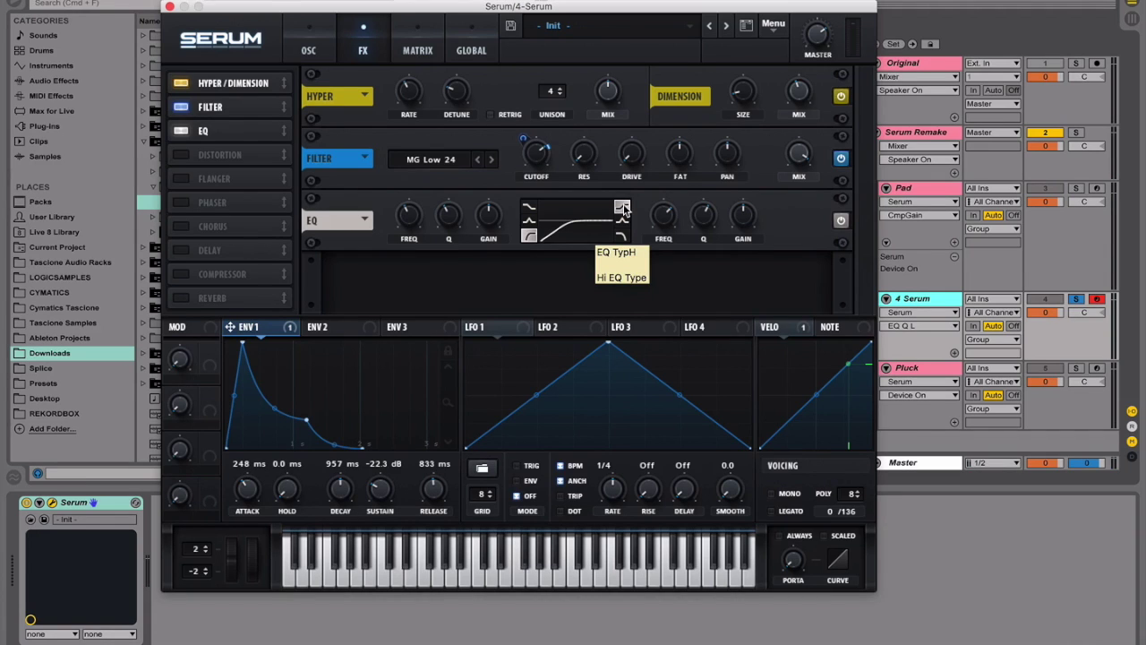
Step: Adjust the frequency and Q of the EQ's high band, and set that band's gain to about 7 dB
double_click(663, 213)
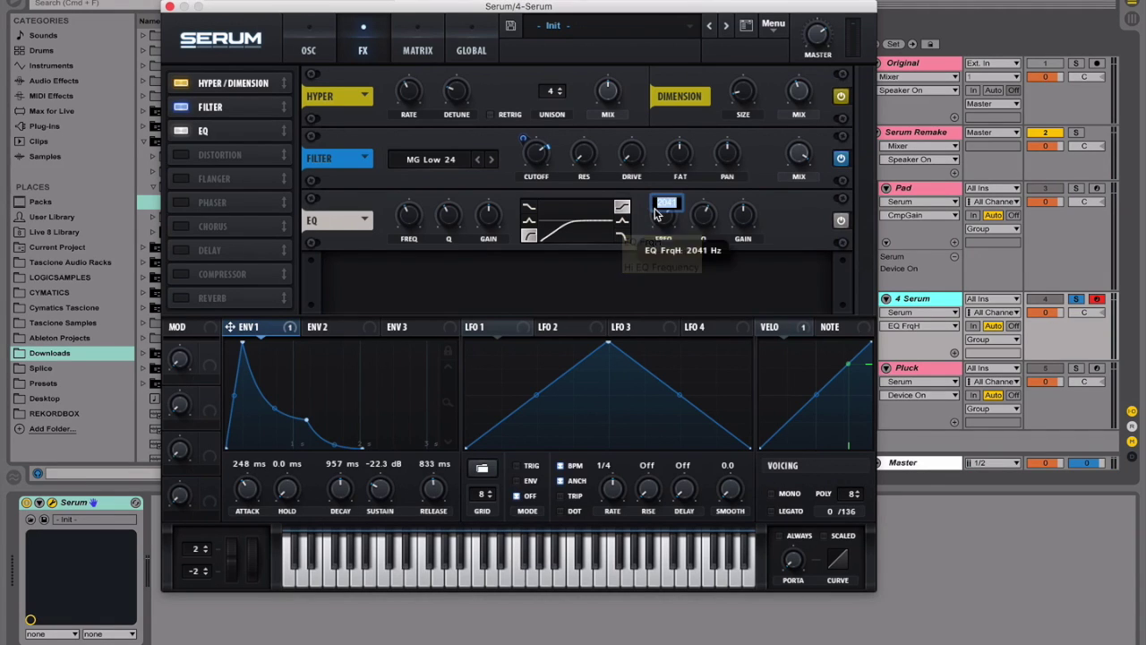
double_click(701, 215)
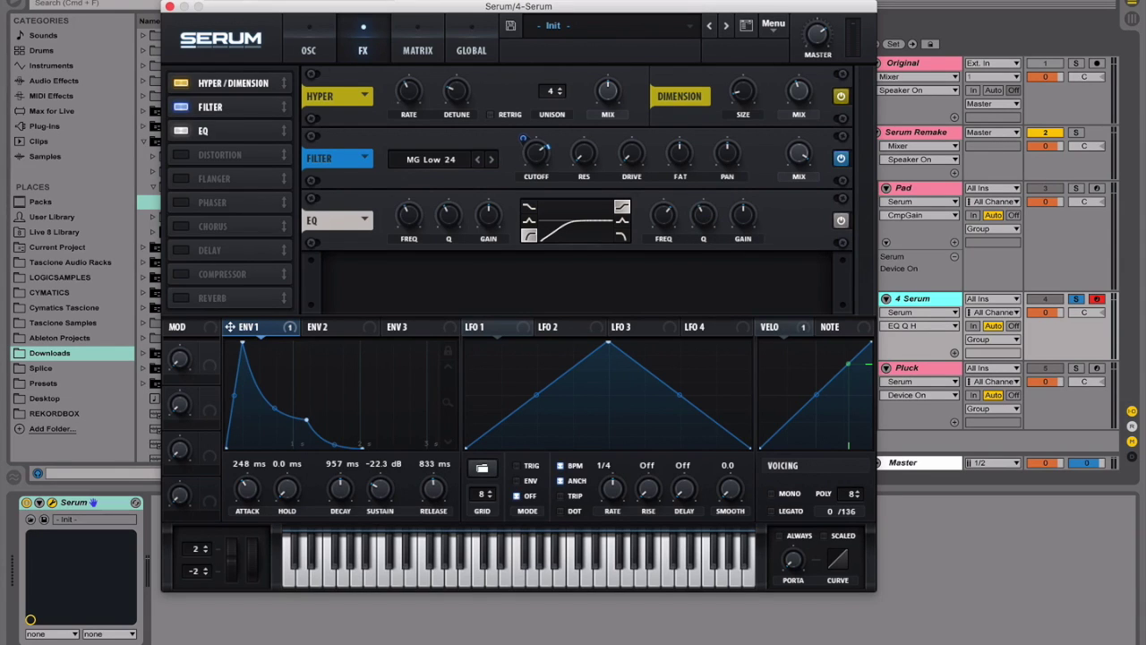
double_click(740, 218)
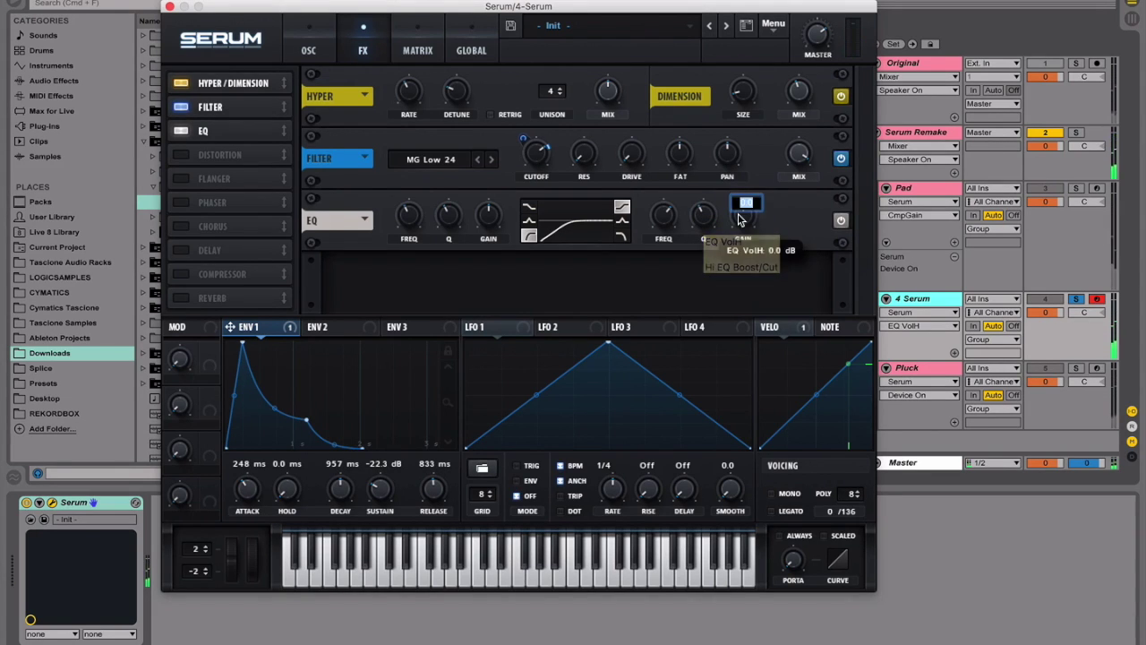
text(7)
key(Return)
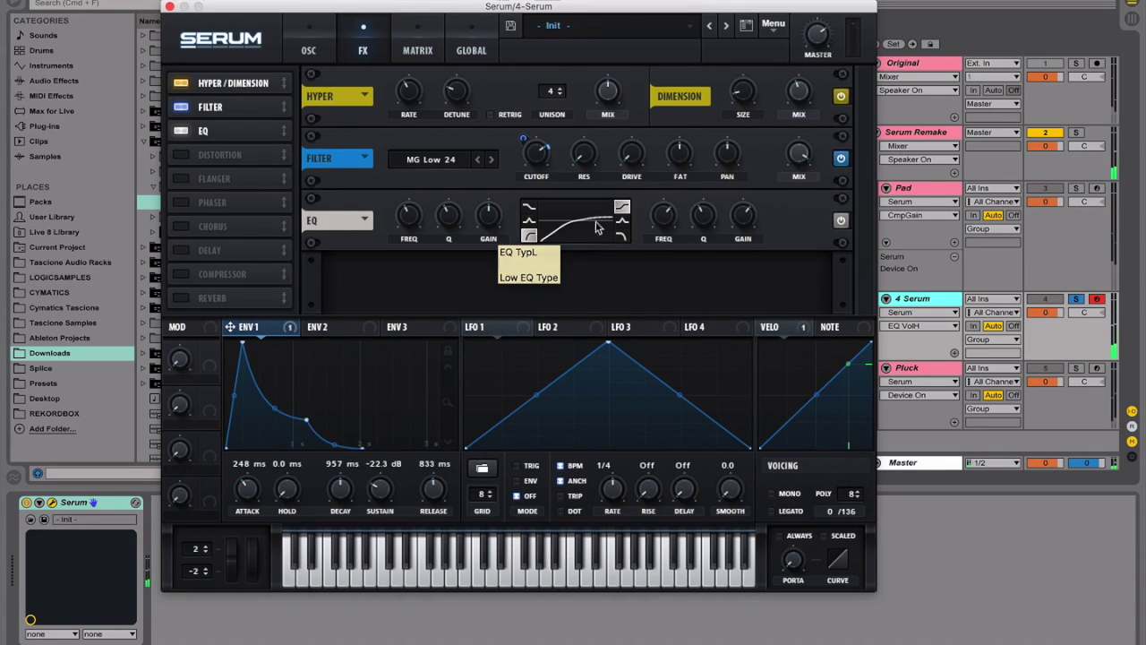
Step: Enable the delay directly after the EQ, with feedback at 40% and the right delay time at 1/8
click(187, 252)
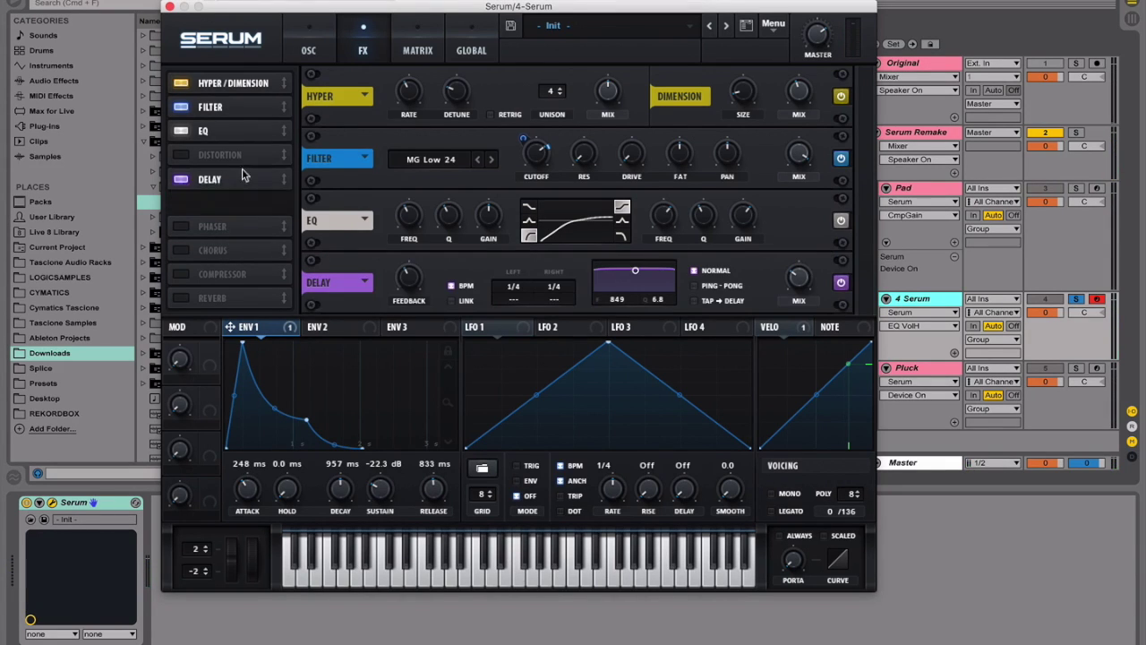
click(408, 277)
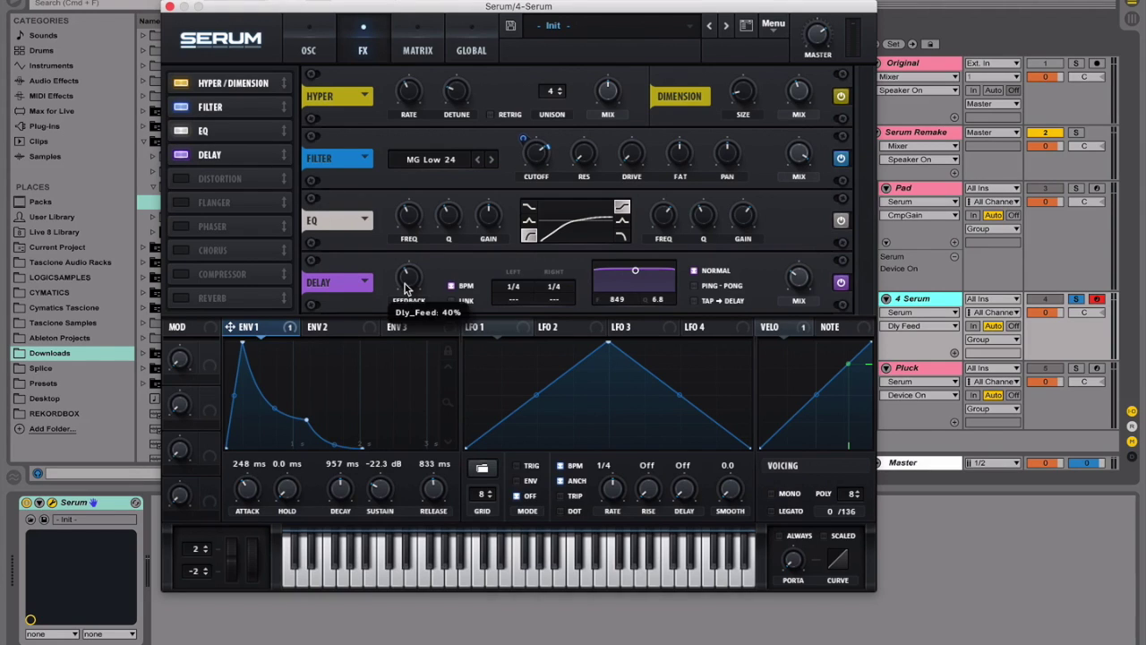
click(551, 292)
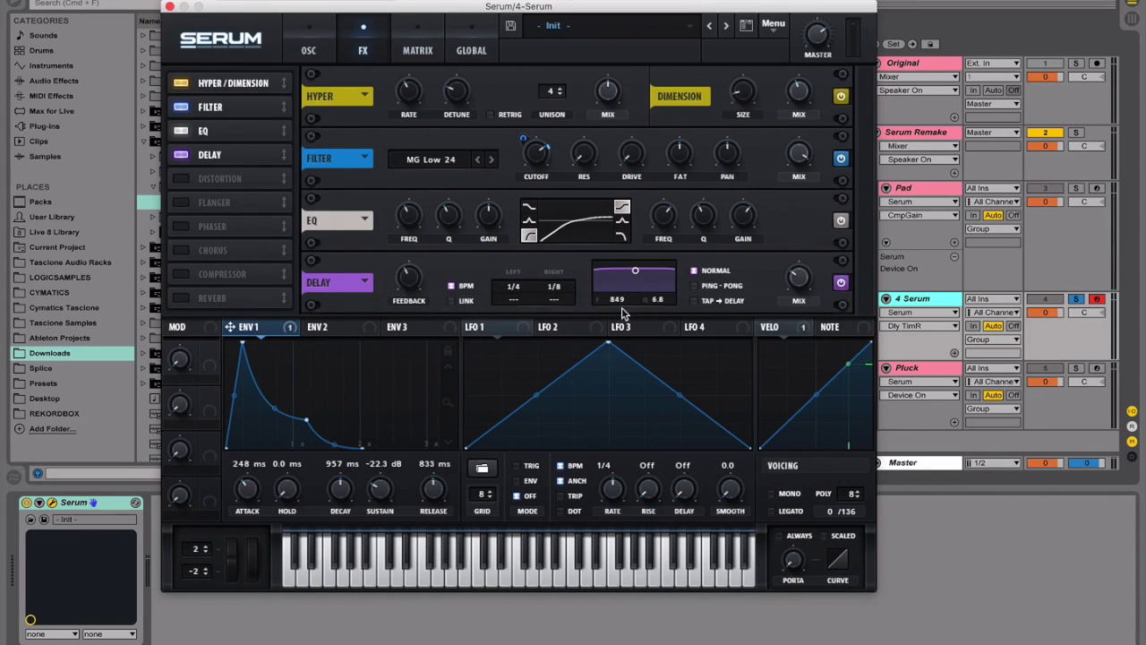
Step: Set the delay's filter frequency to 1760 and its bandwidth to 1.8, and adjust the delay's mix
double_click(619, 297)
text(1760)
key(Return)
drag(678, 303, 652, 423)
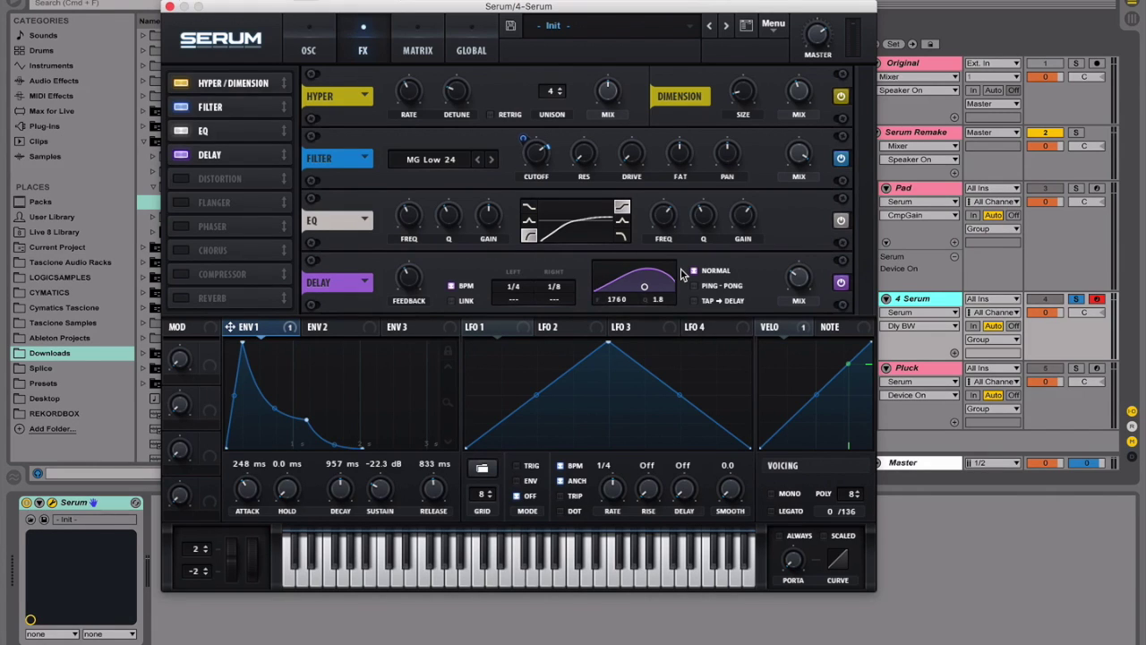
click(800, 278)
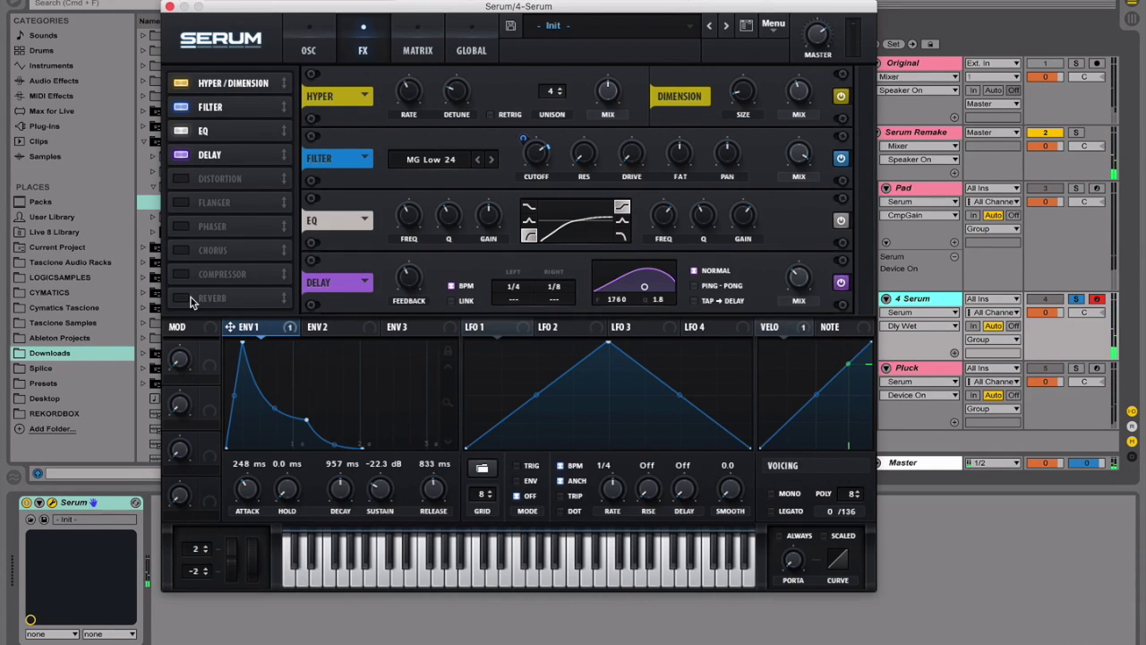
Step: Enable a hall reverb directly after the delay, adjust its size, lower its decay and high cut, and raise its low cut
drag(191, 301, 241, 175)
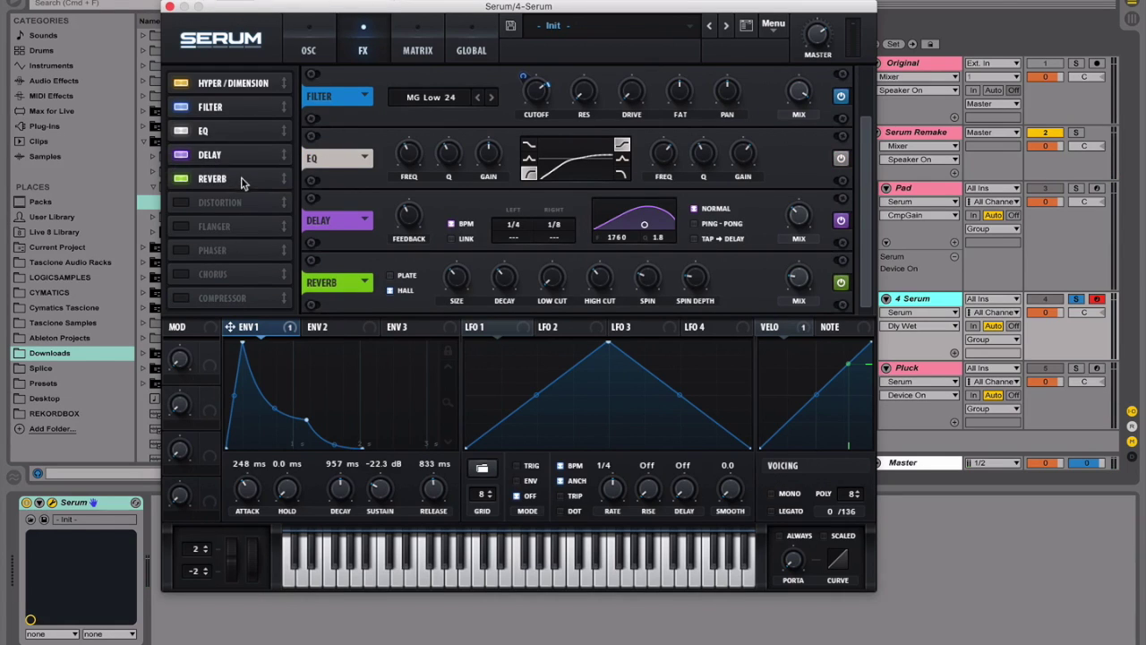
click(452, 281)
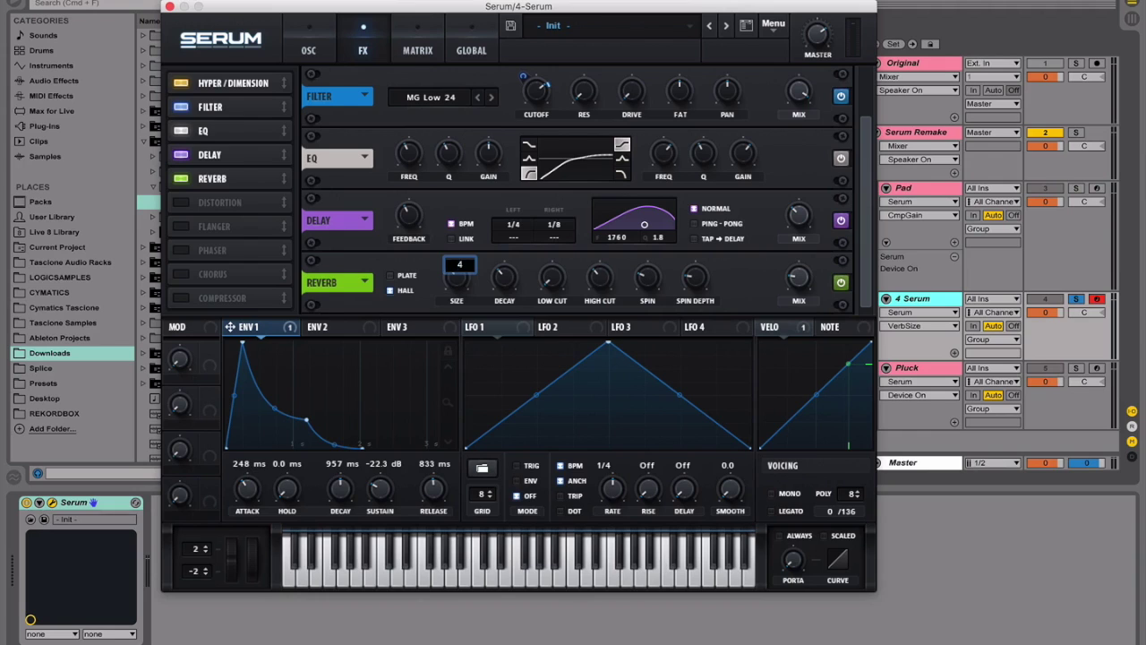
key(Return)
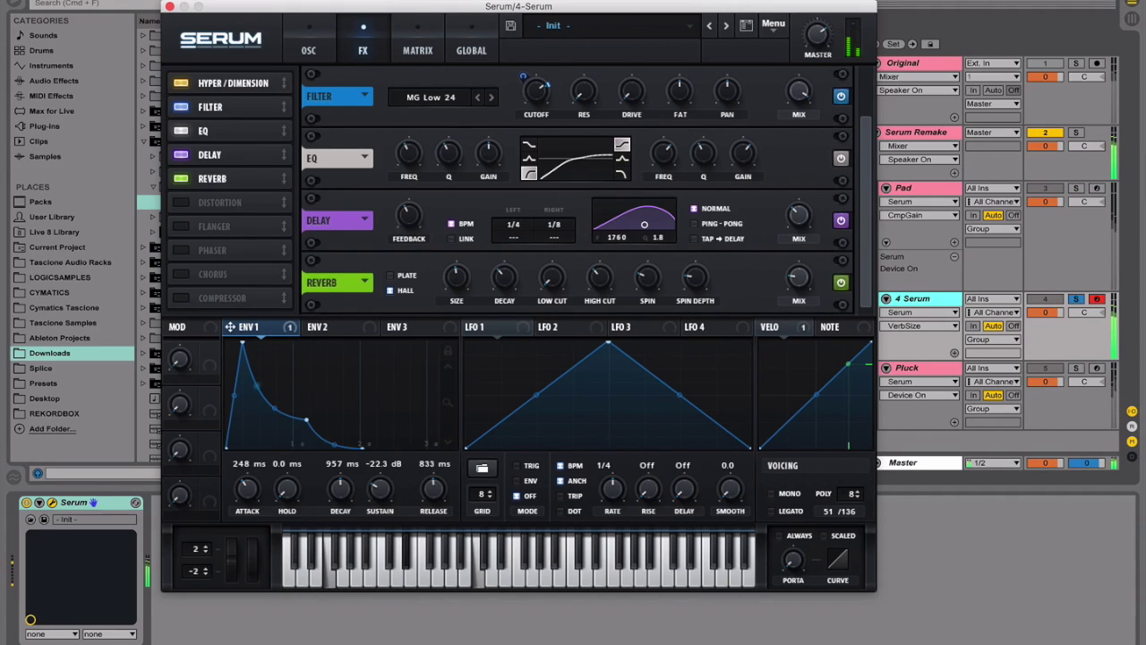
click(504, 277)
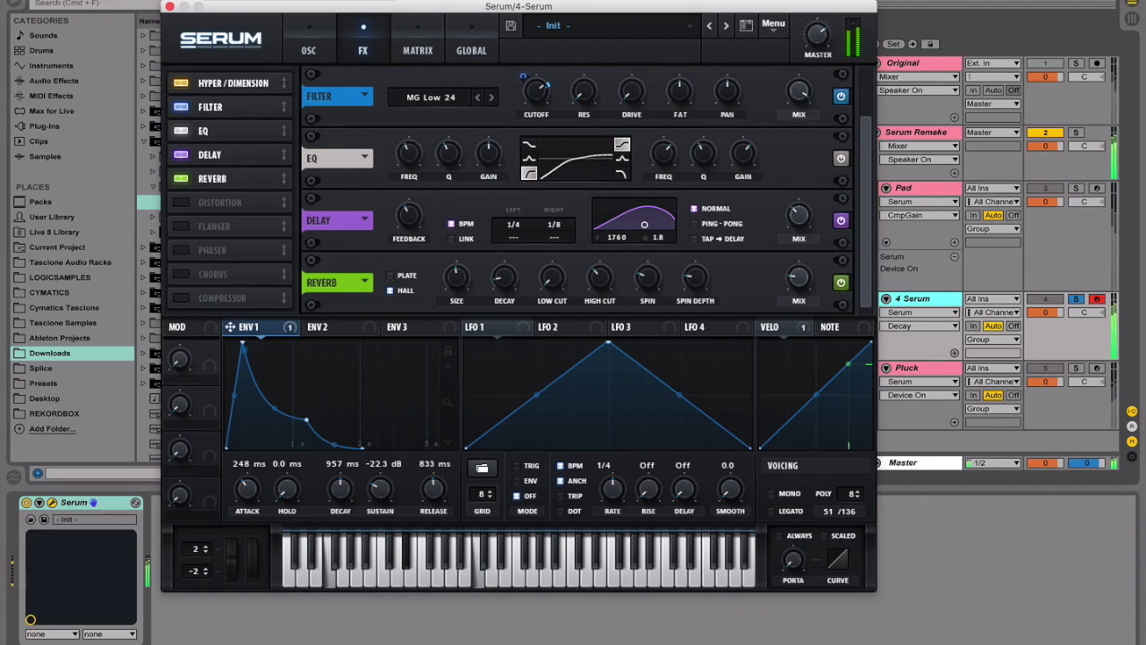
click(555, 279)
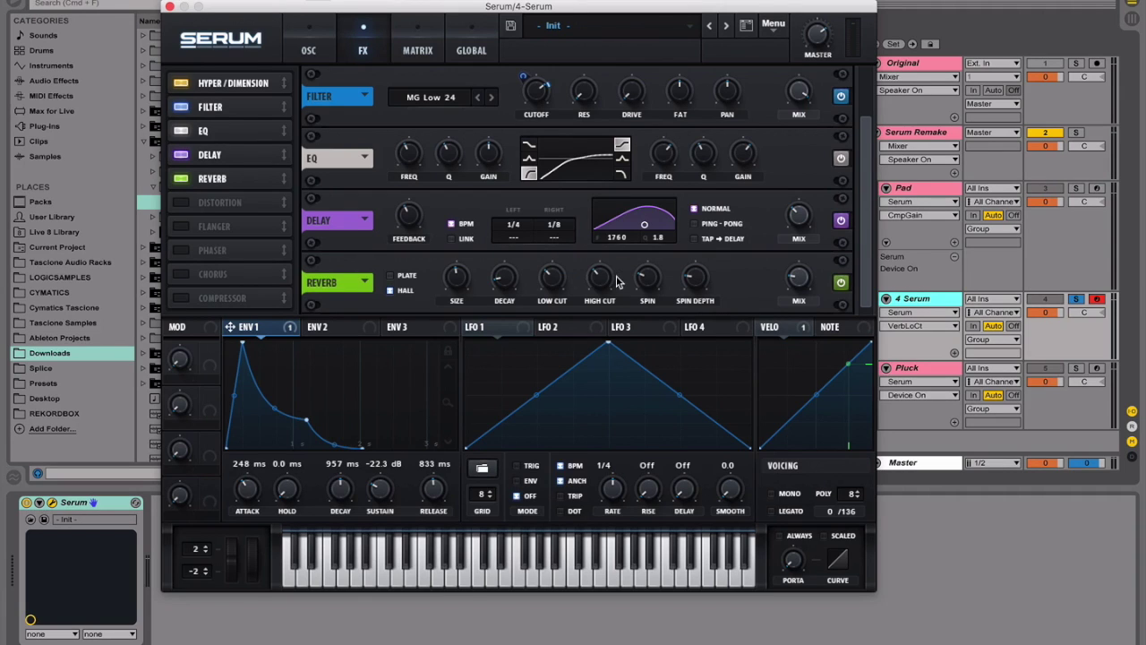
drag(602, 280, 586, 374)
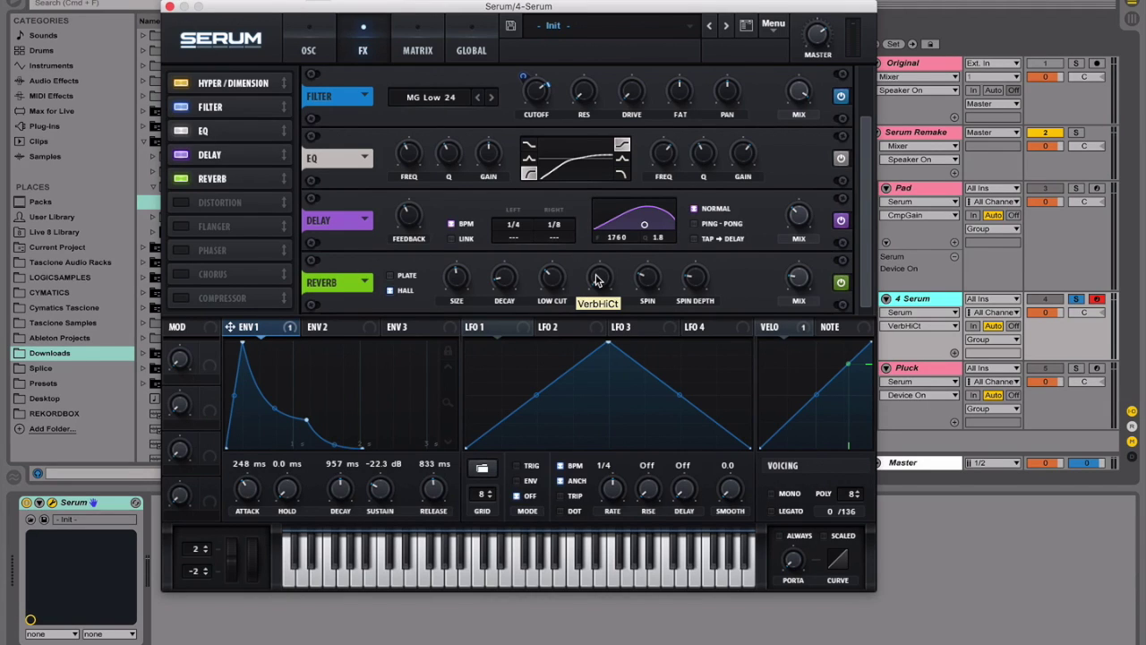
Step: Raise the reverb's spin slightly, set its spin depth to 21%, and increase its mix
double_click(658, 281)
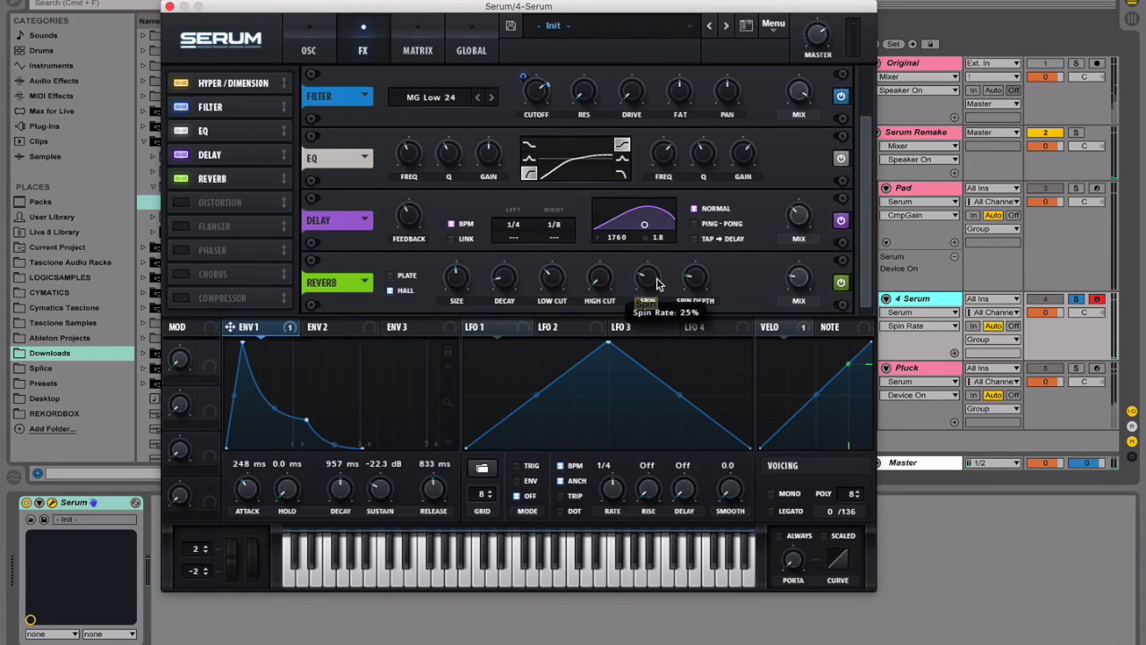
text(2)
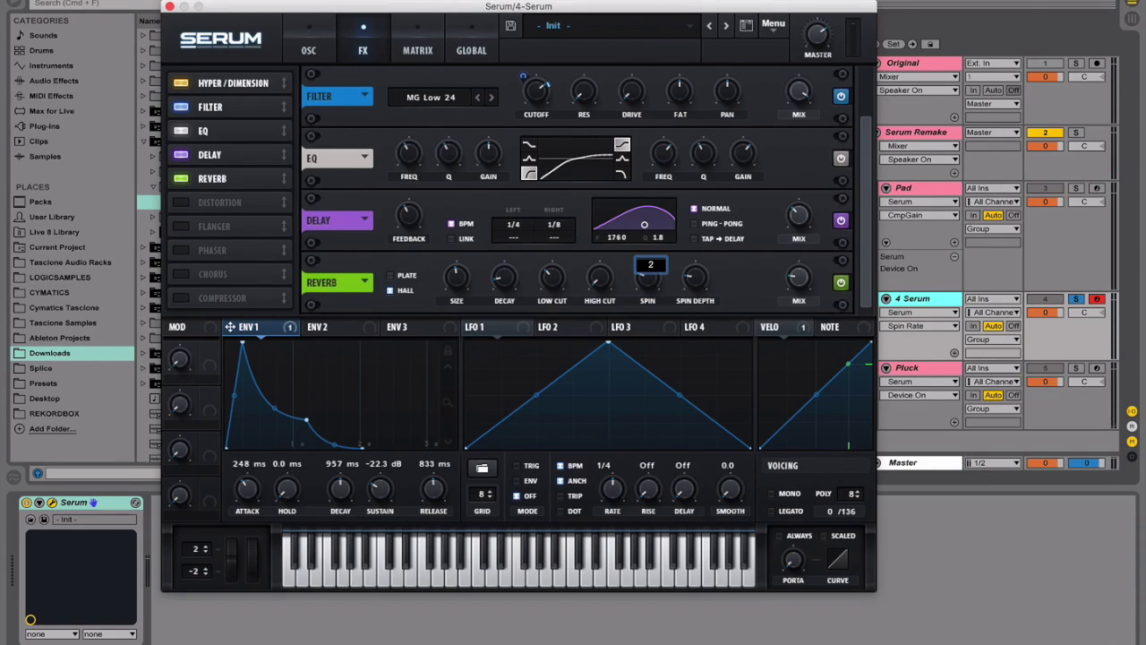
text(48)
key(Return)
double_click(694, 283)
text(21)
key(Return)
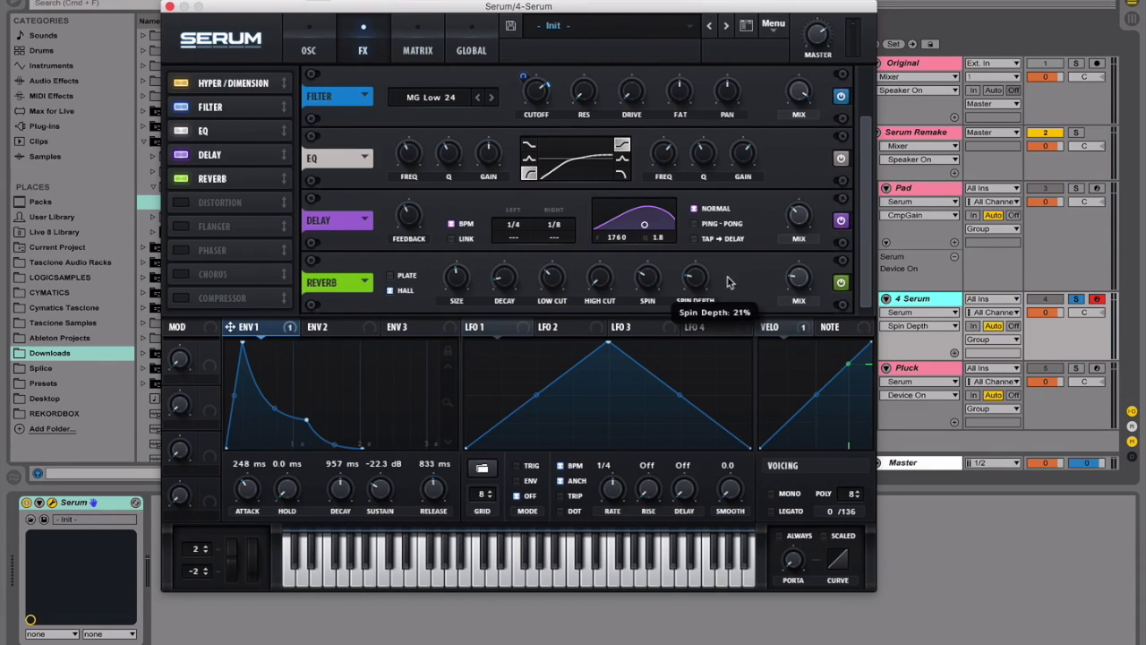
double_click(799, 276)
key(Return)
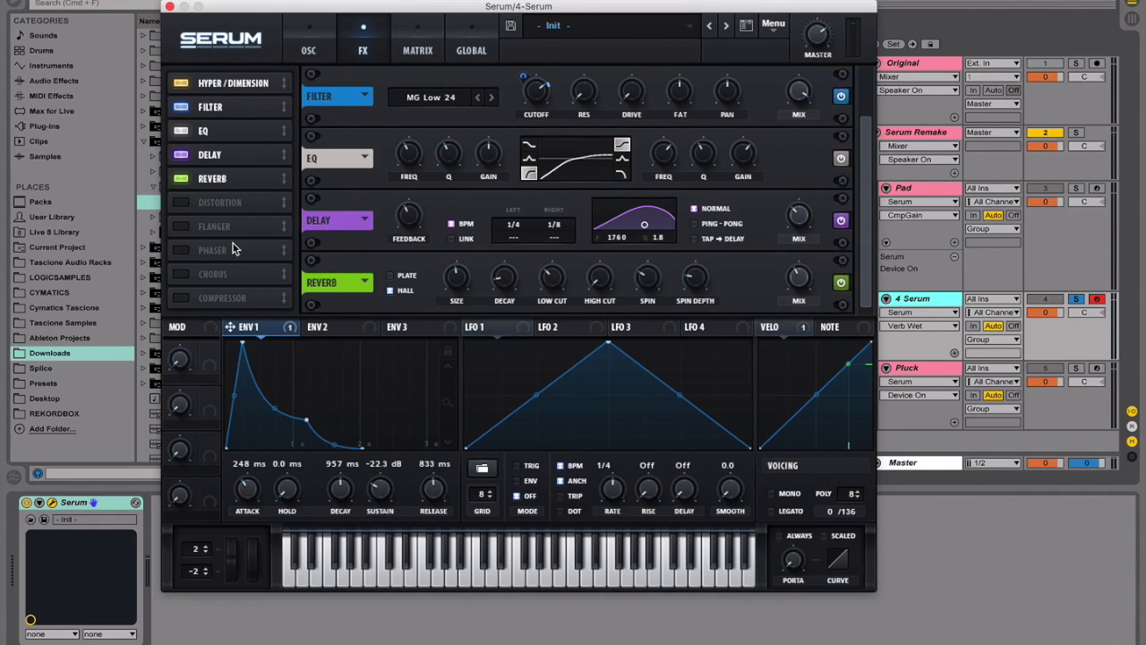
Step: Enable the compressor directly after the reverb and set its threshold to about -35 dB
click(186, 305)
drag(230, 299, 251, 202)
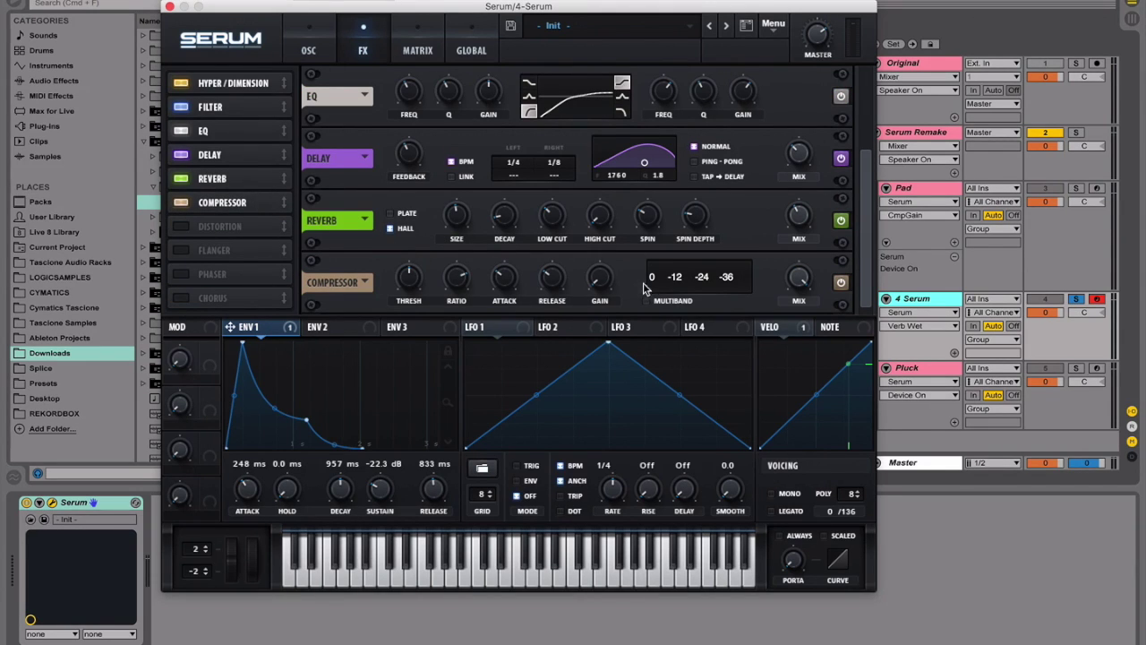
click(462, 284)
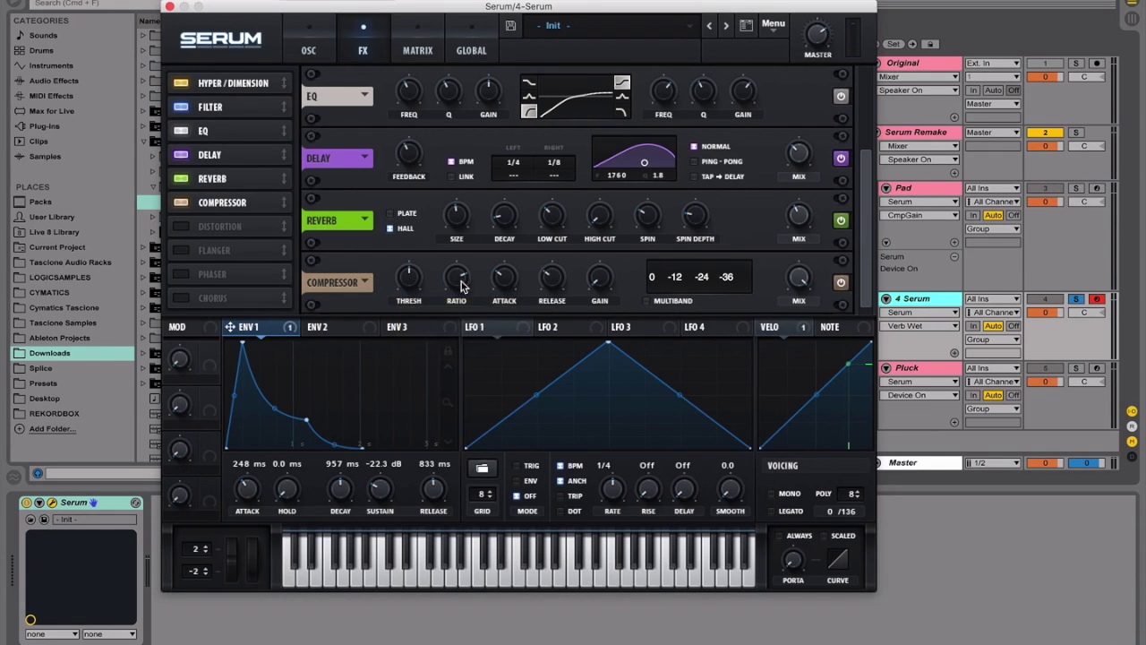
double_click(411, 287)
text(-35.)
key(Return)
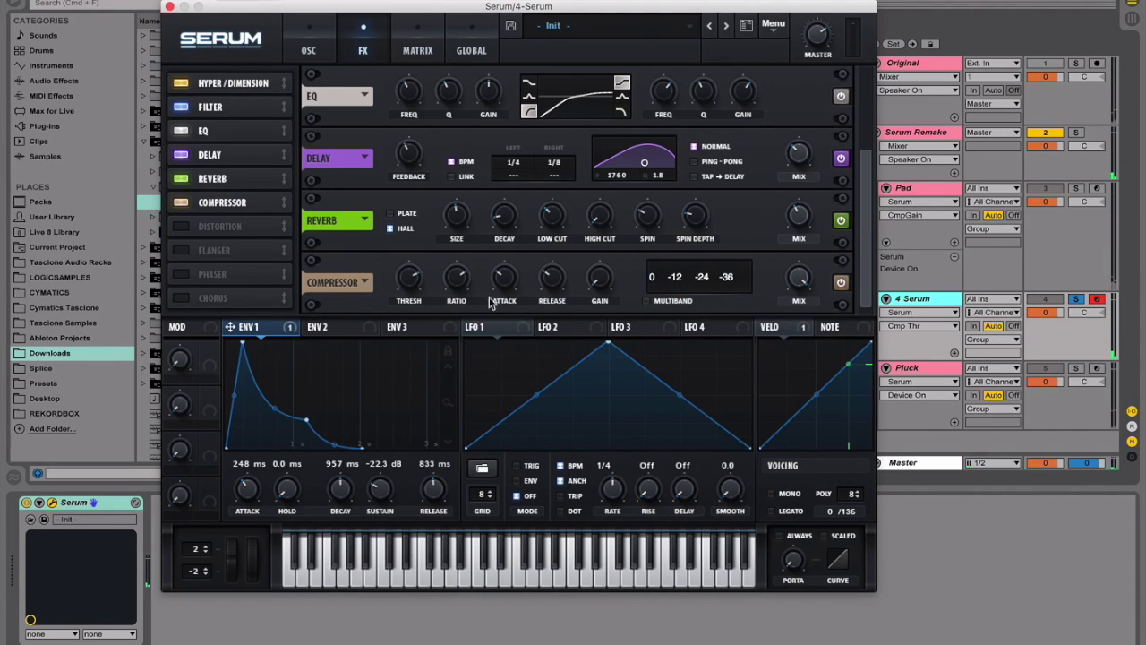
Step: Lower the compressor's ratio below 4:1 and reduce its attack and release times
drag(466, 283, 461, 288)
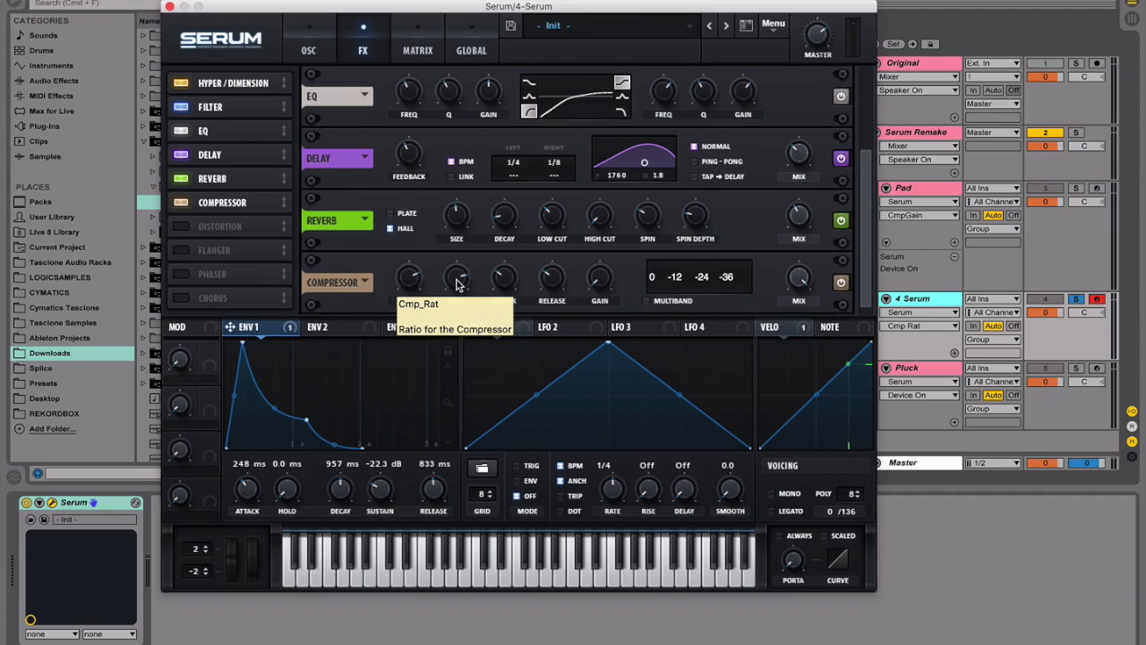
double_click(458, 281)
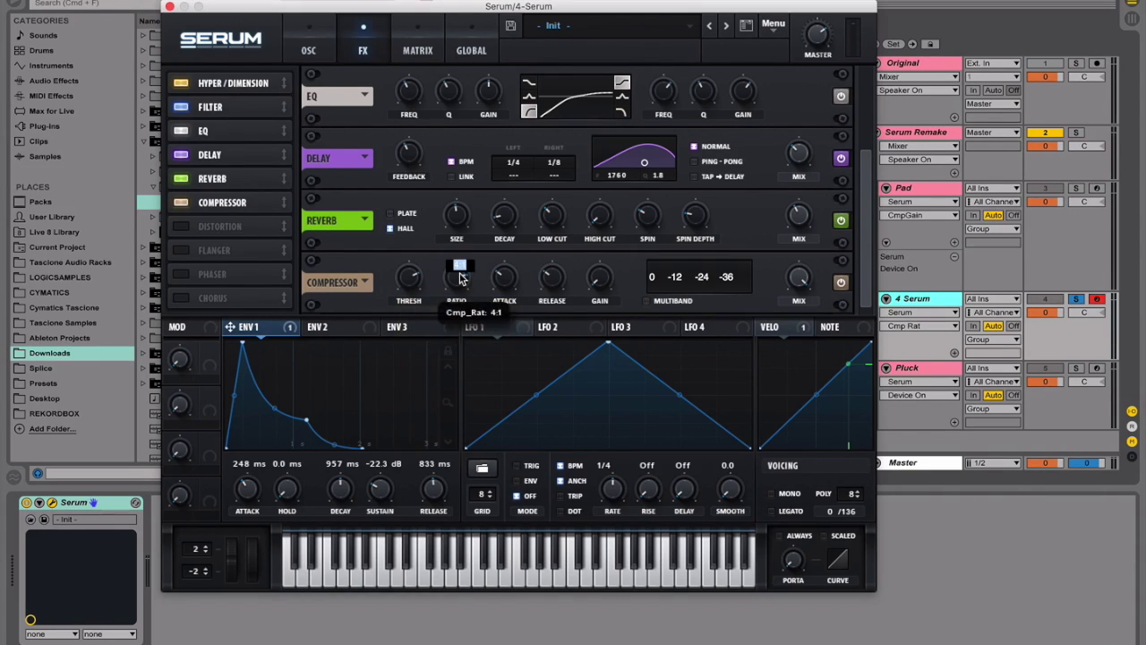
key(BackSpace)
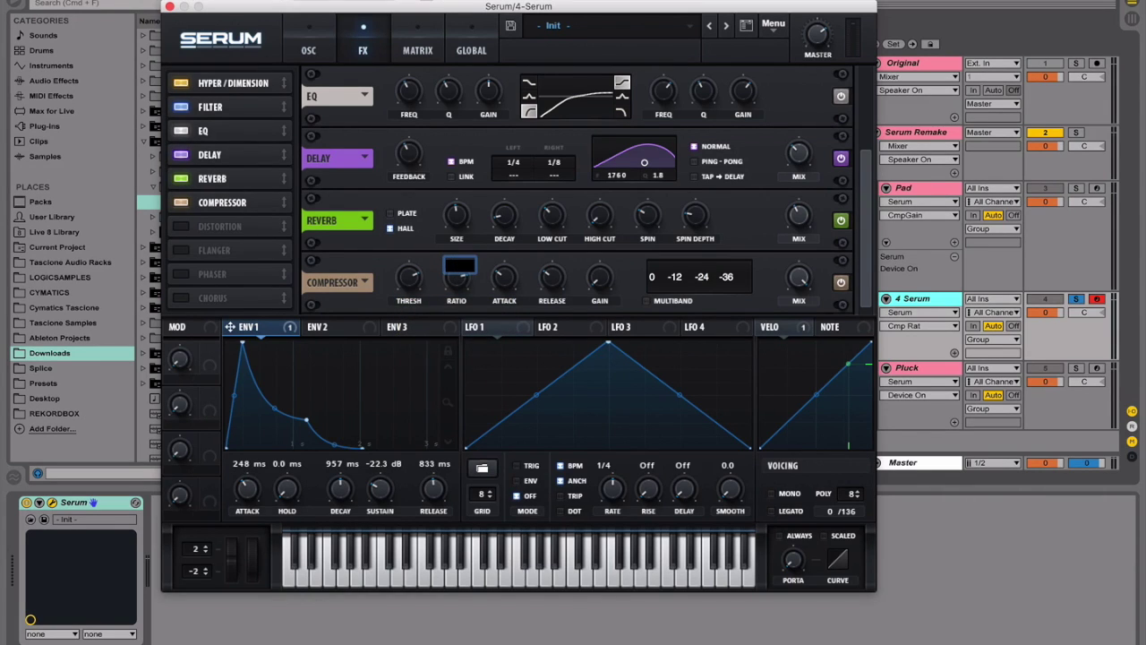
key(Return)
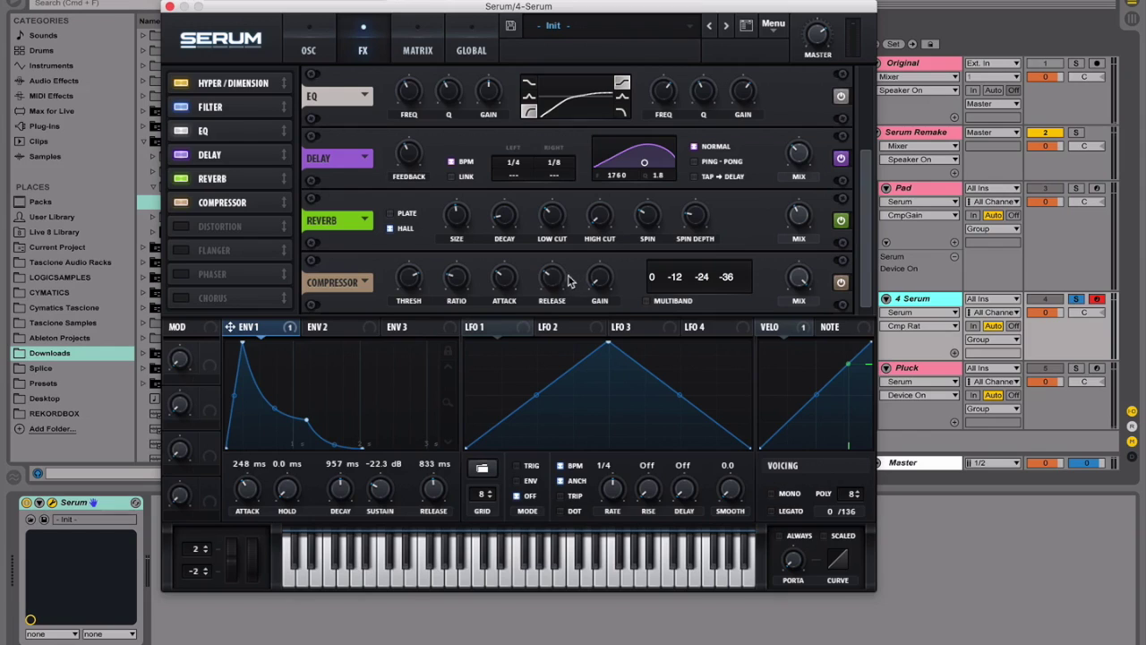
click(508, 266)
click(550, 266)
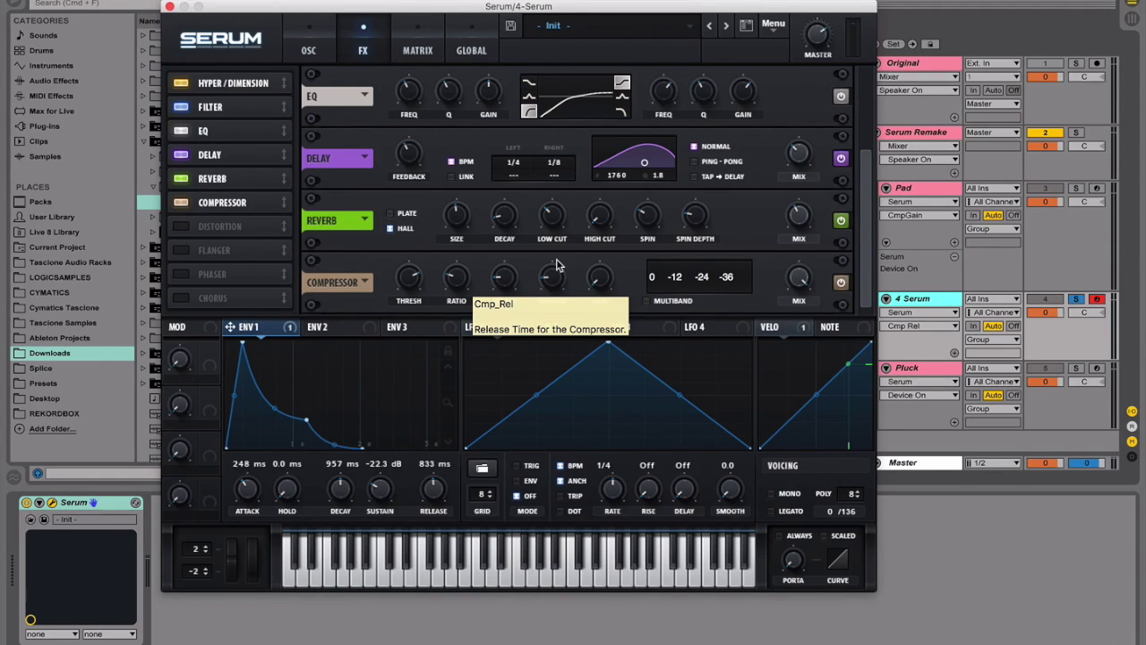
Step: Set the compressor's gain to about 6 dB and lower the synth's master volume
double_click(602, 288)
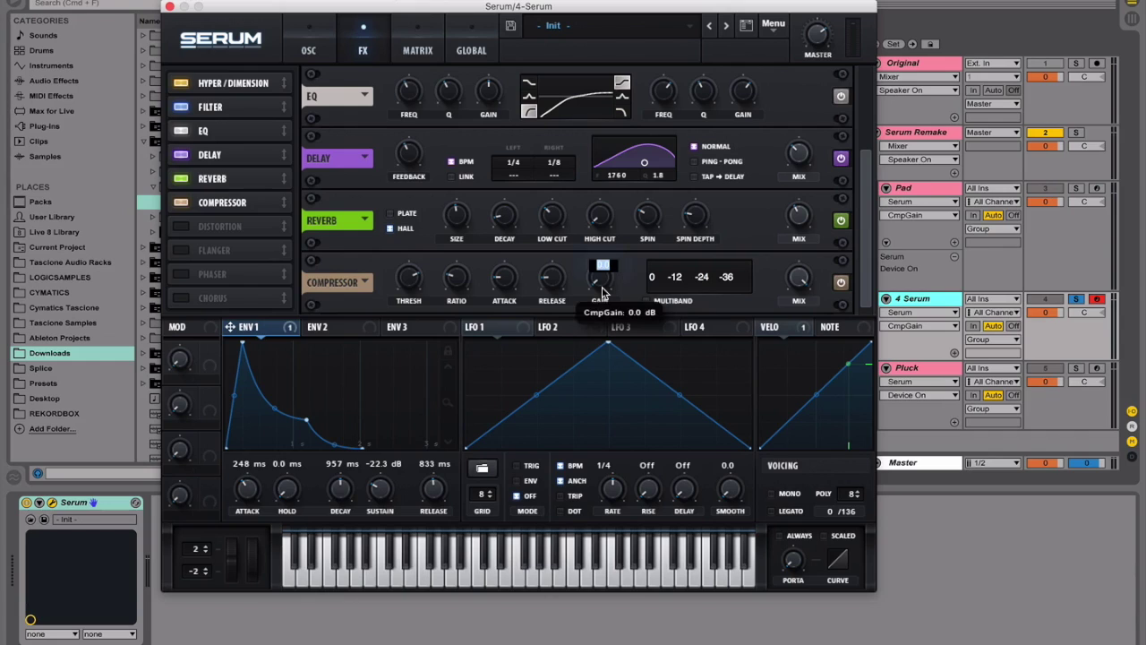
text(6)
key(Return)
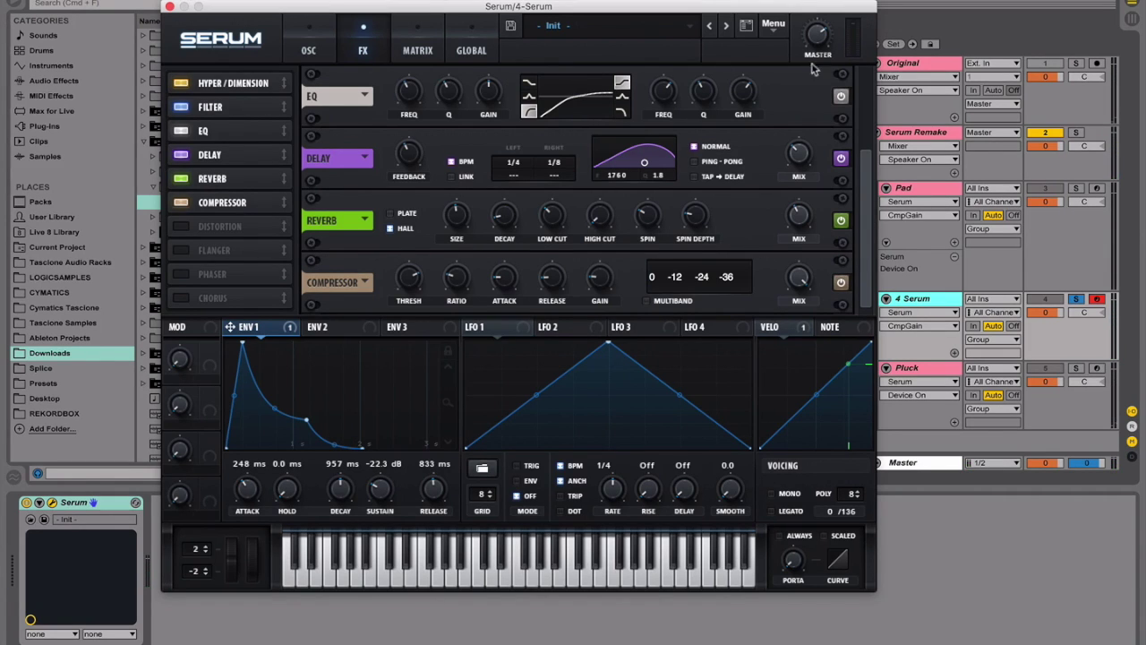
drag(816, 34, 817, 69)
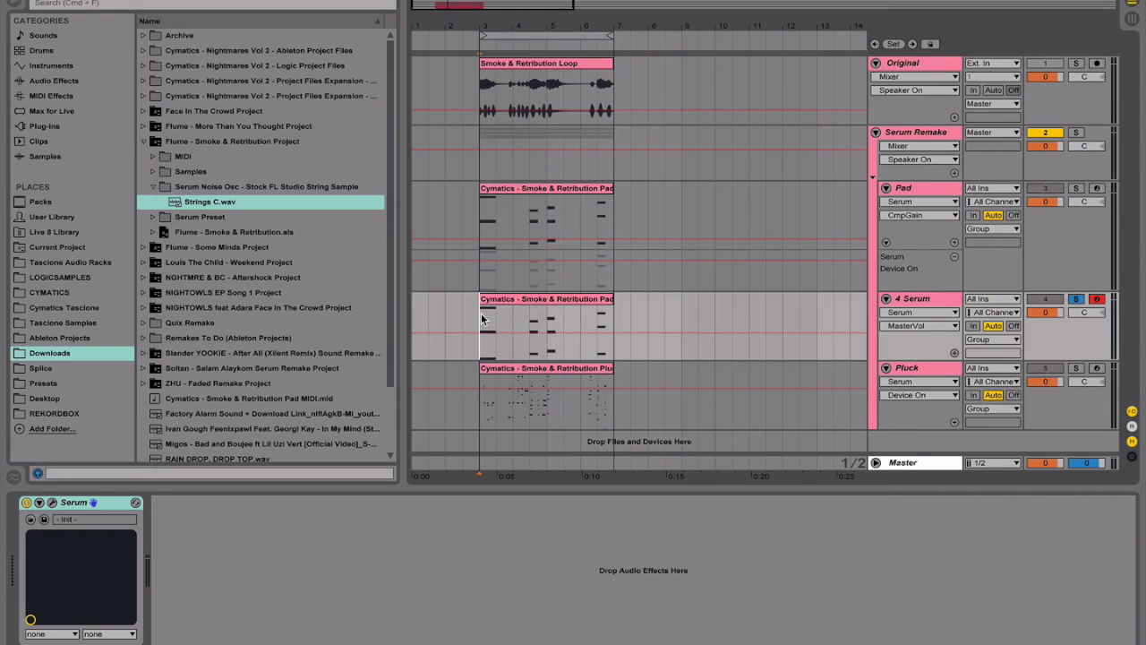
Step: Play back the rebuilt pad on the 4 Serum track, and solo and select the Pad track for comparison
key(space)
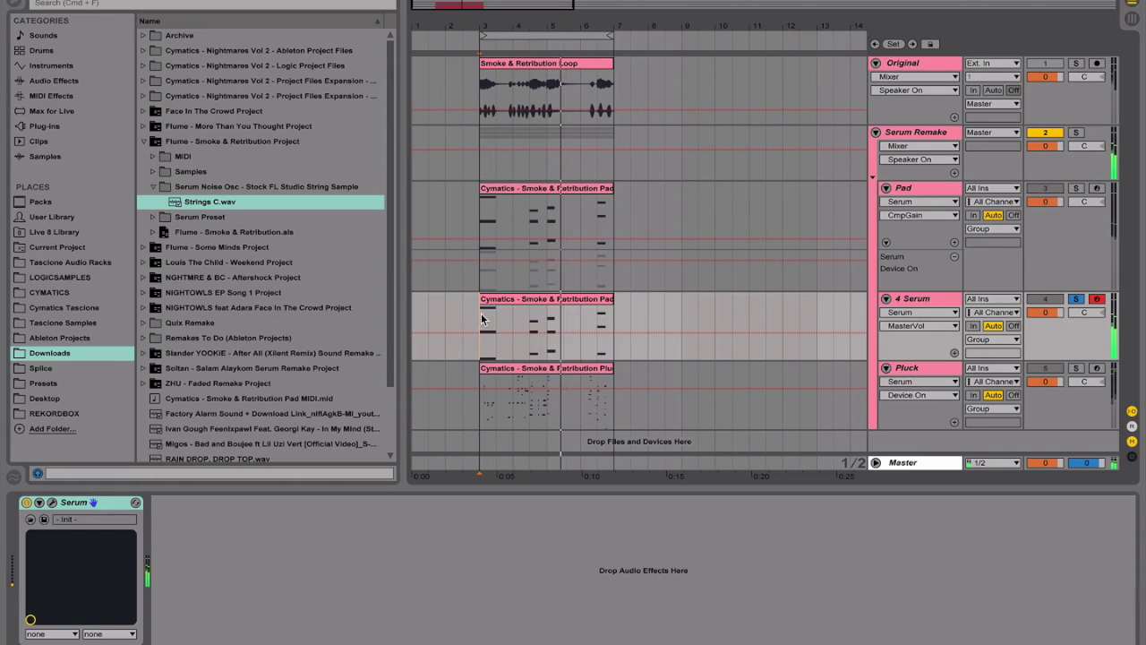
click(778, 241)
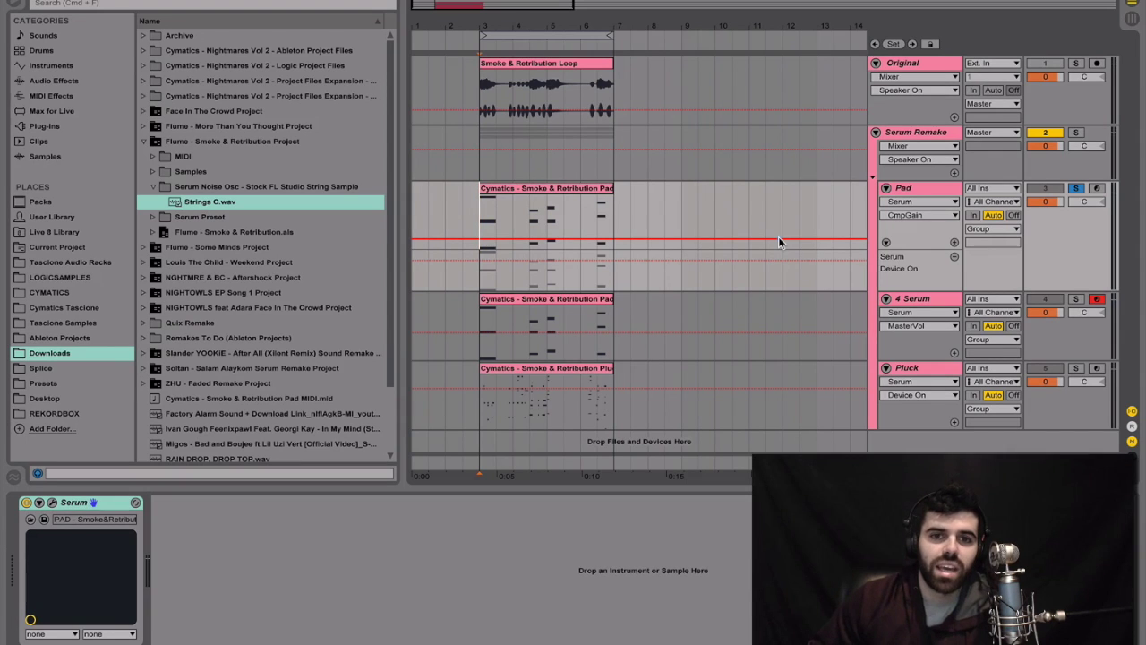
click(919, 187)
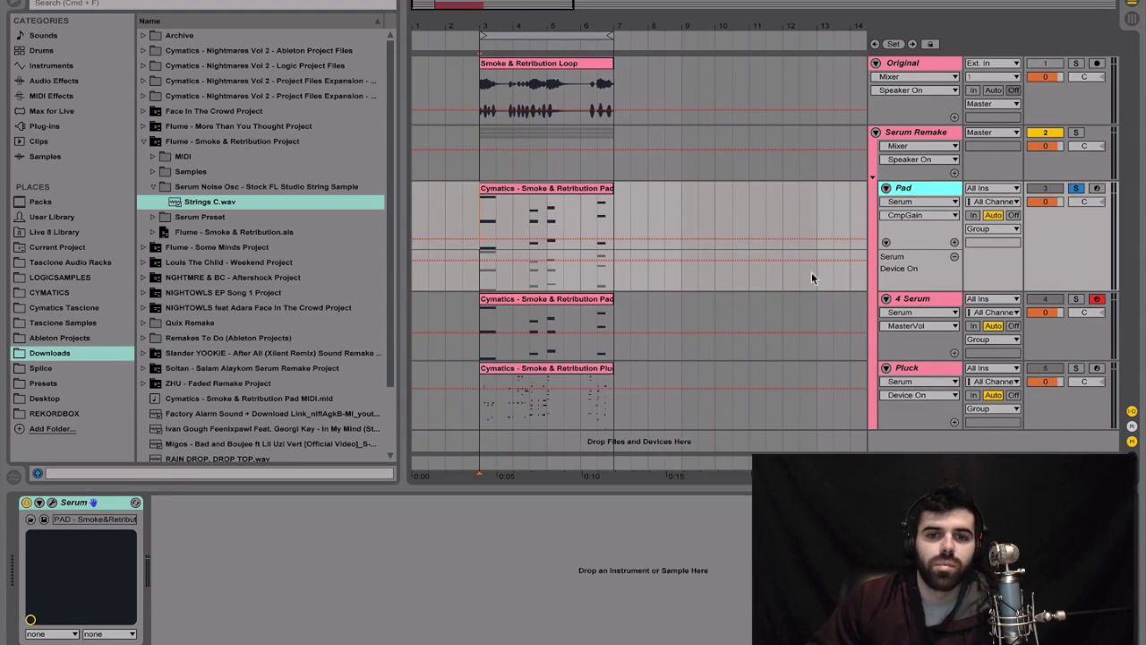